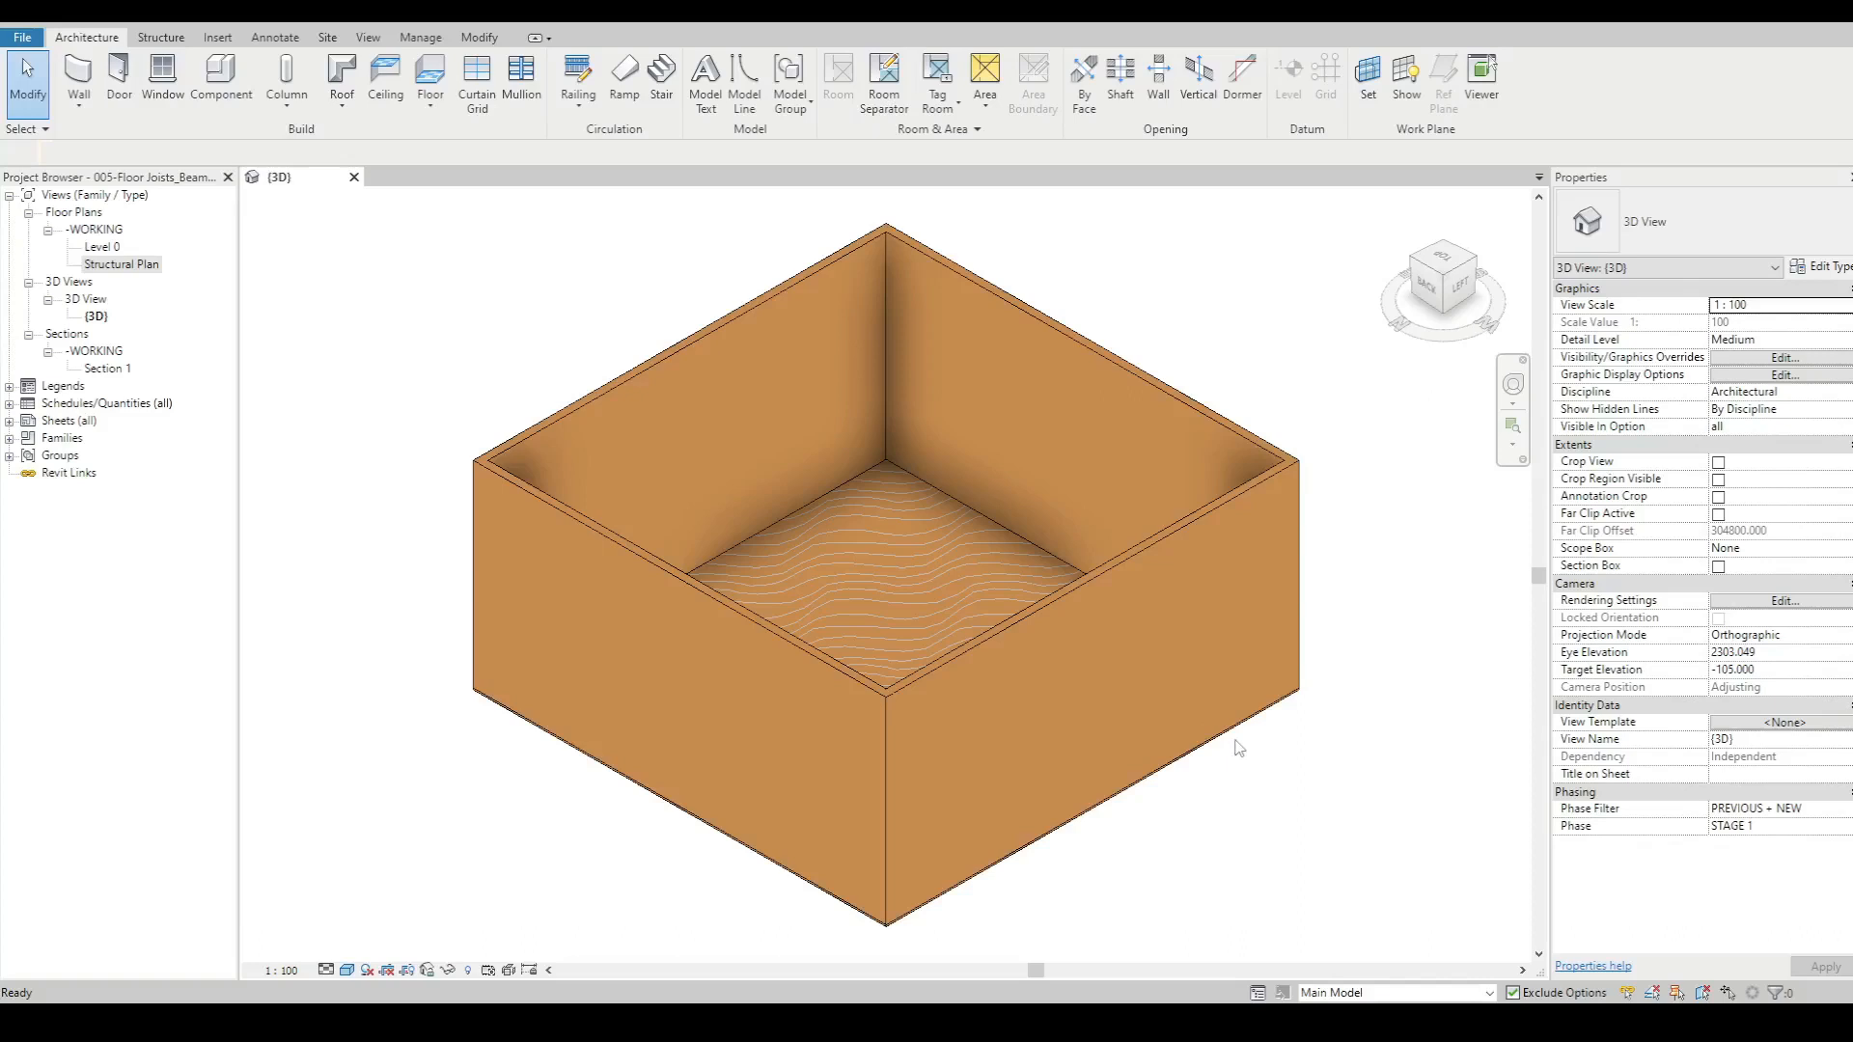
- Inspect the plywood floor from below and above in 3D, then open the Structural Plan view
click(160, 36)
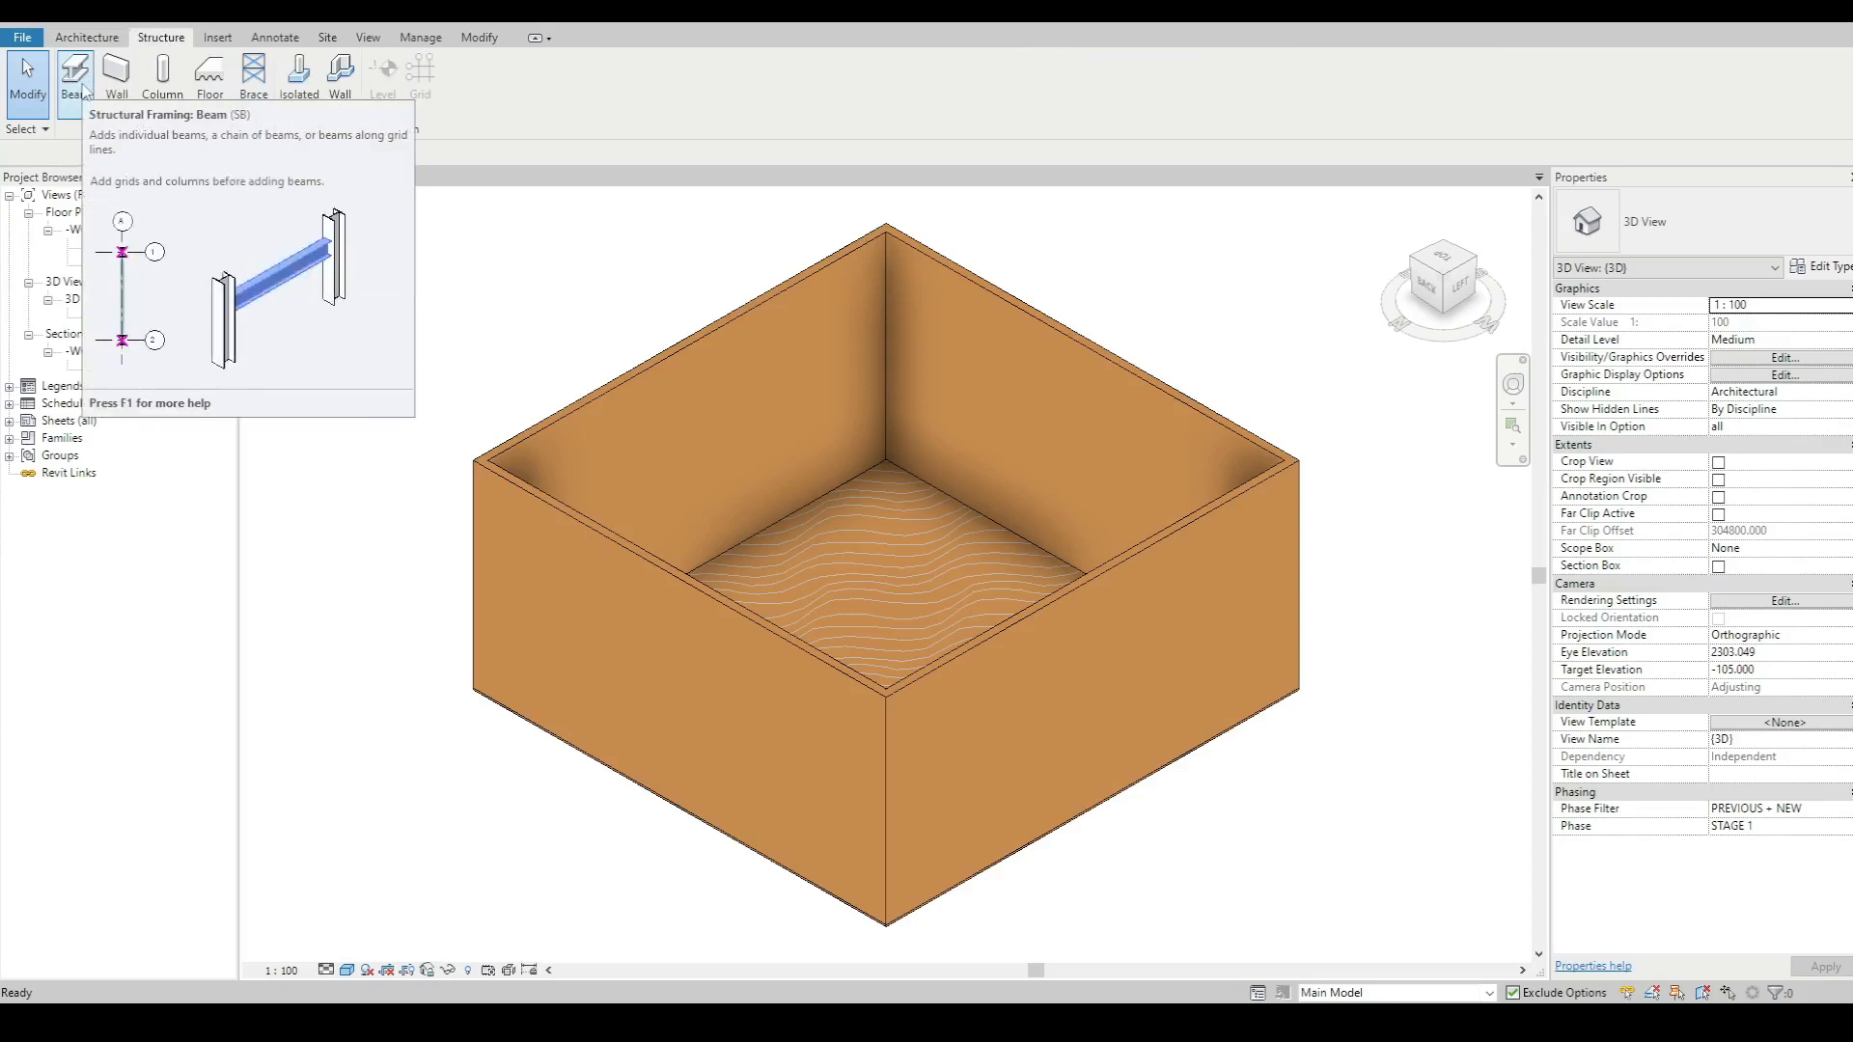
shift+middle_drag(1311, 852, 1079, 583)
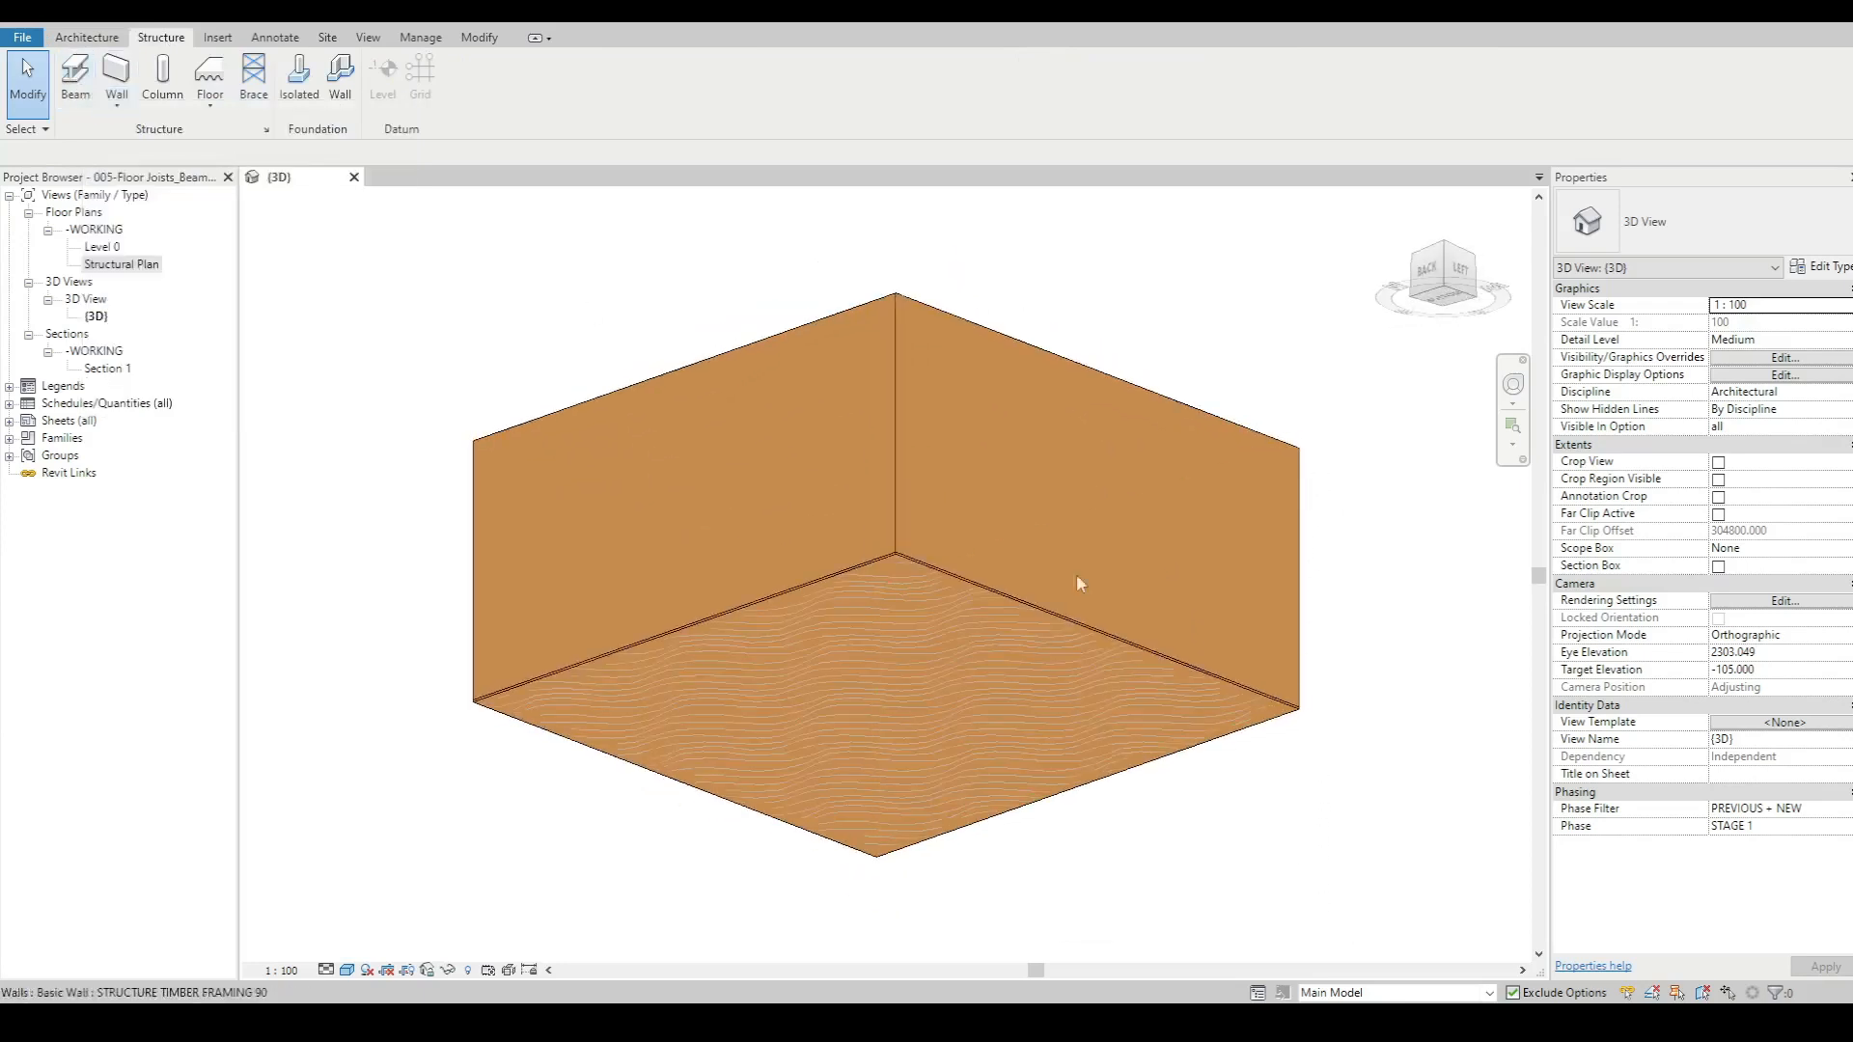
click(934, 571)
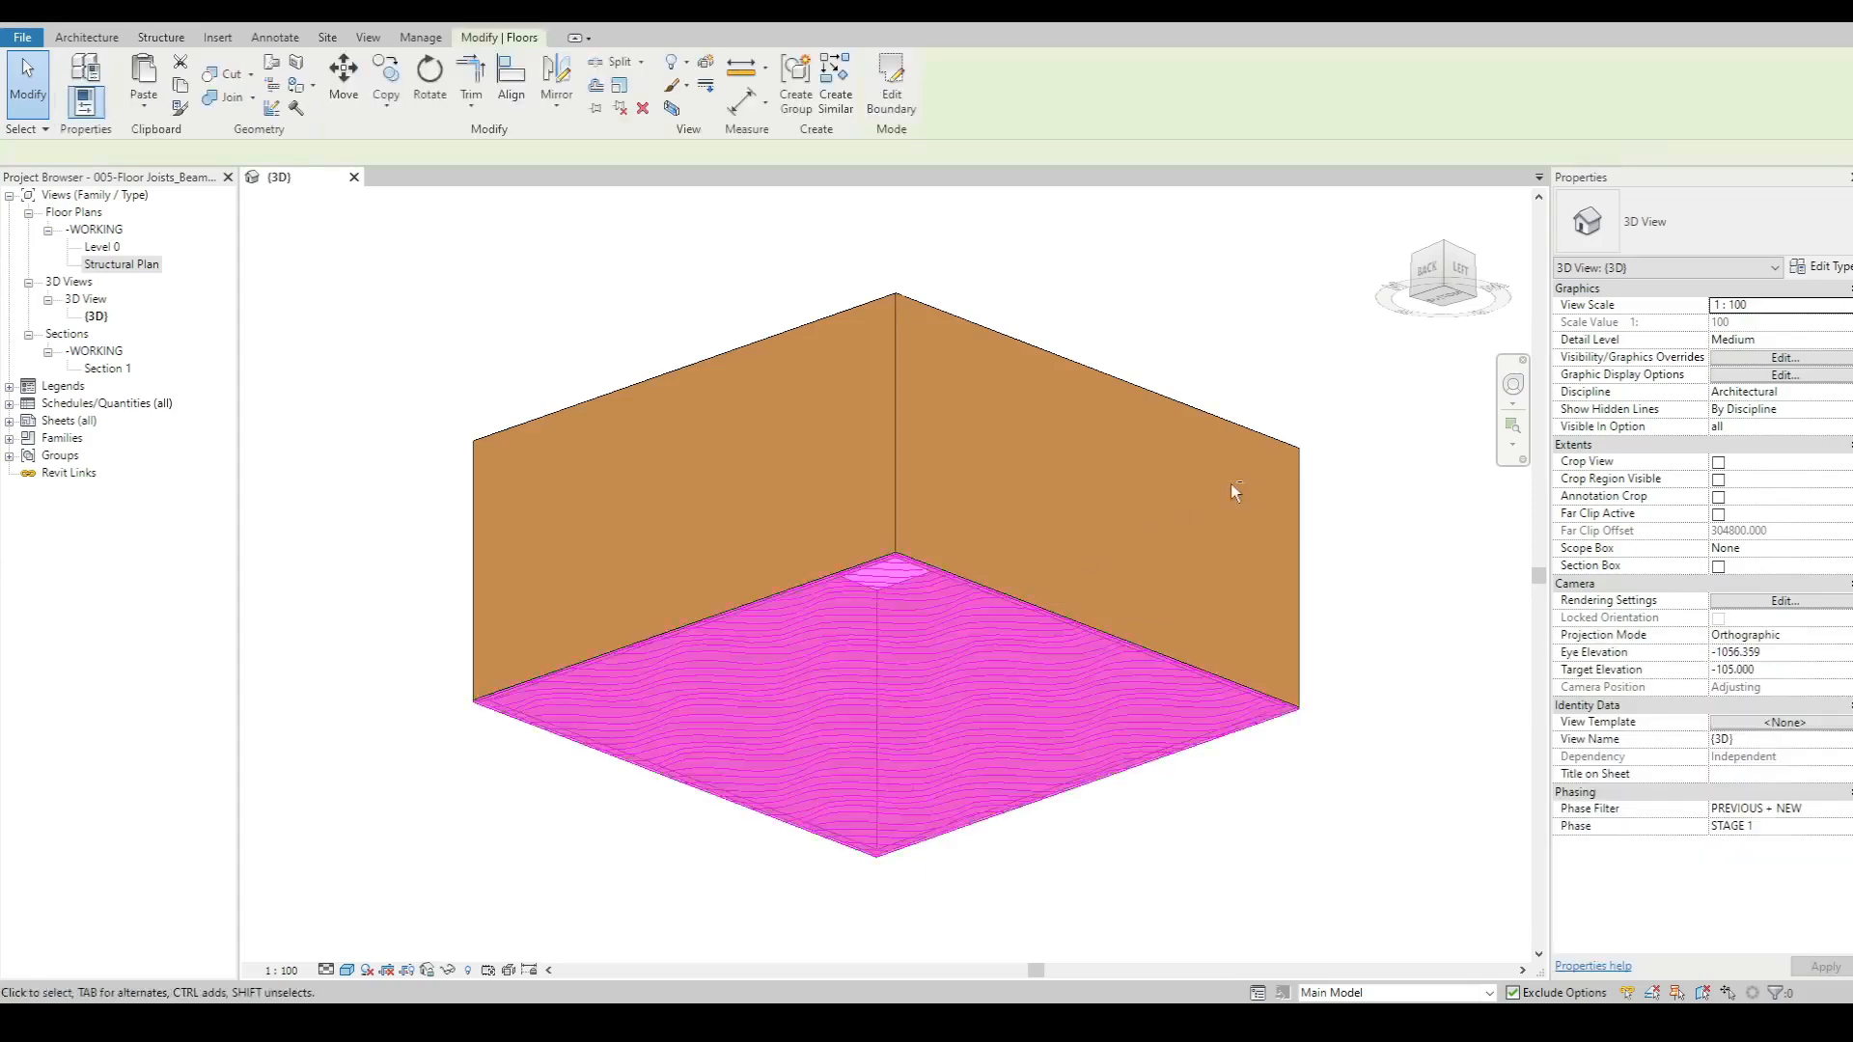
shift+middle_drag(1230, 484, 1264, 902)
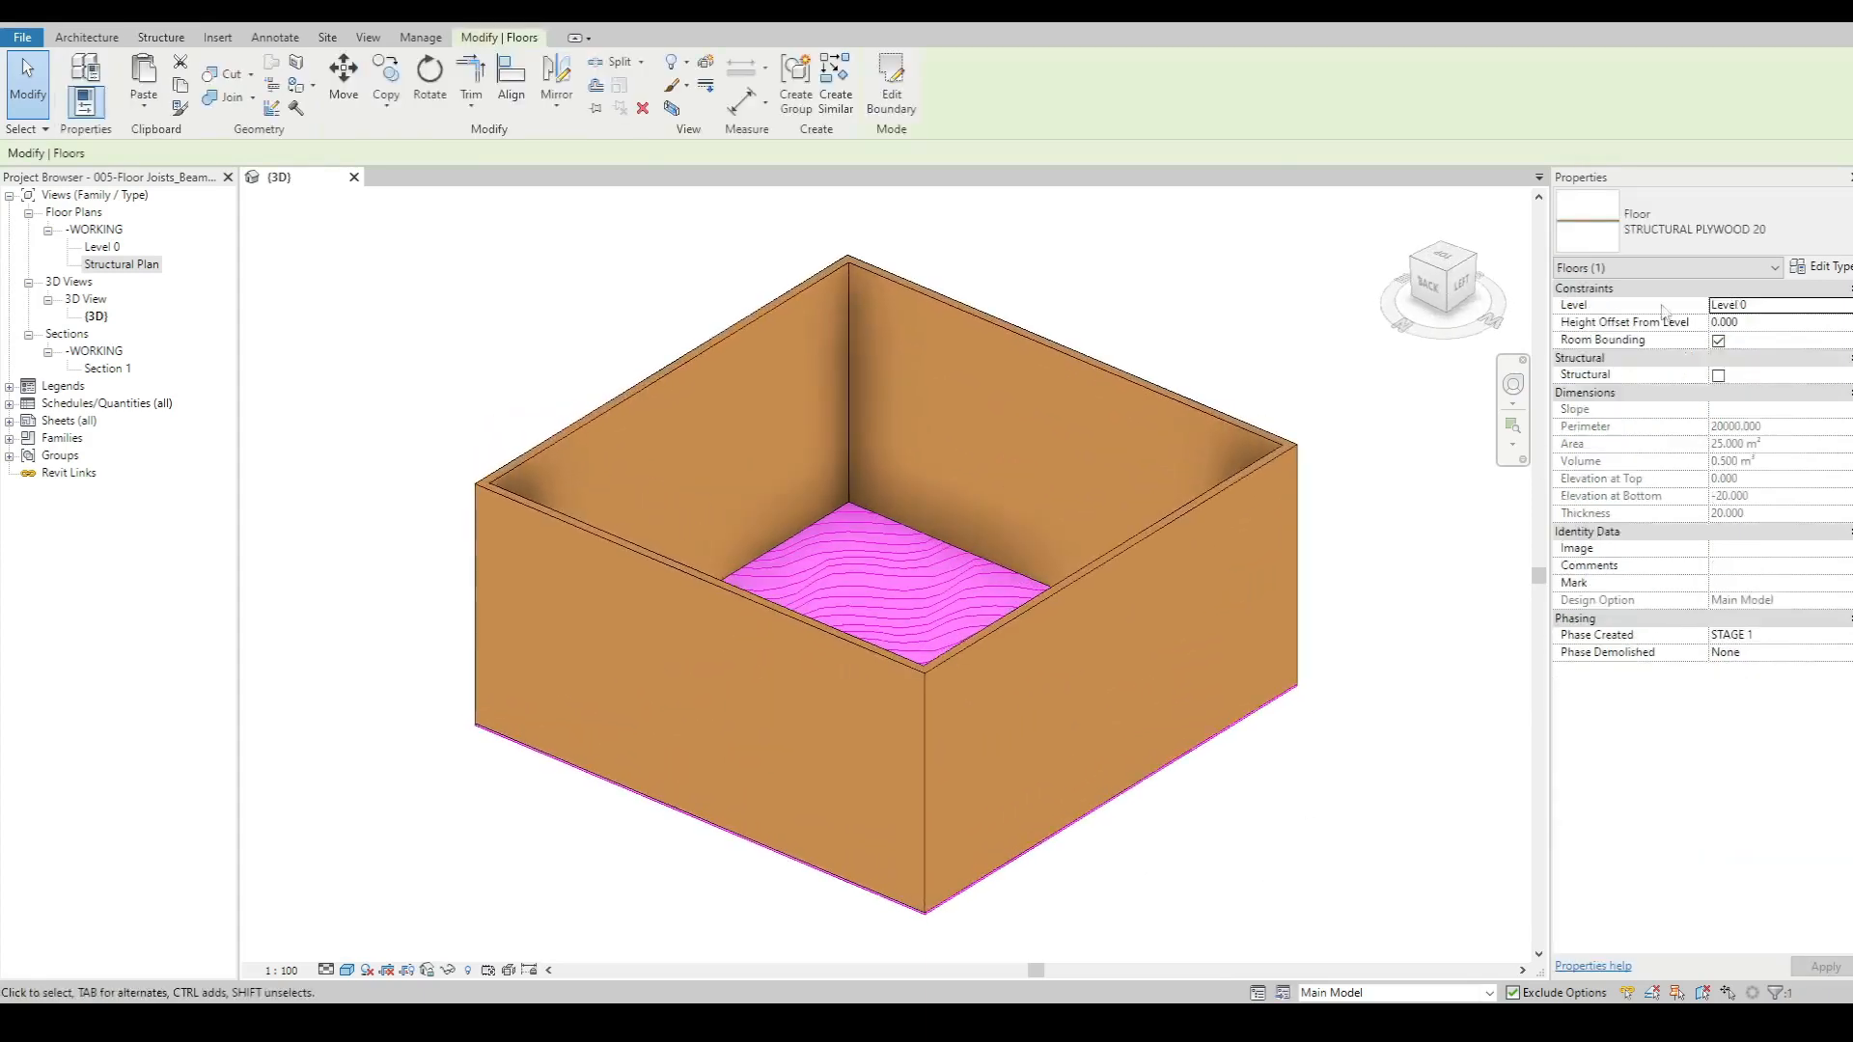
double_click(126, 264)
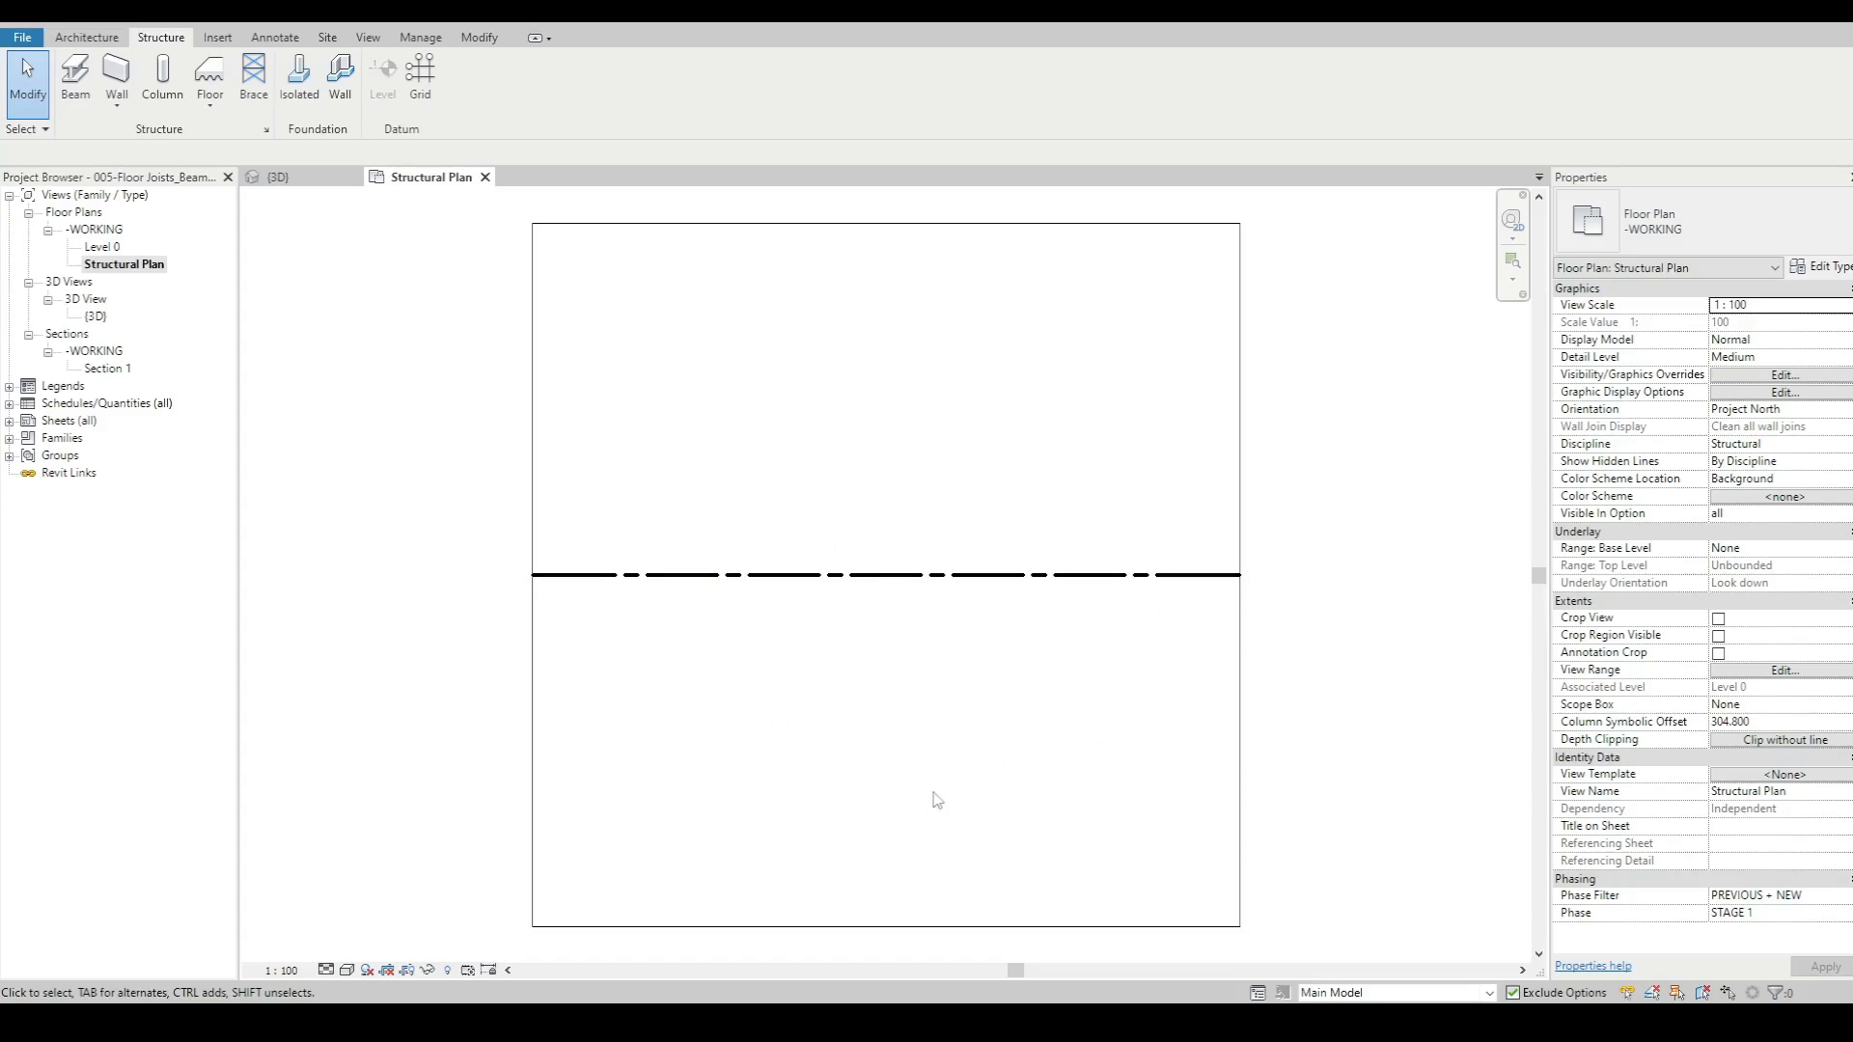
- Draw a closed rectangle of four TIMBER BEAM 140x45 beams, about 3500 mm wide, inside the upper half of the floor
click(73, 70)
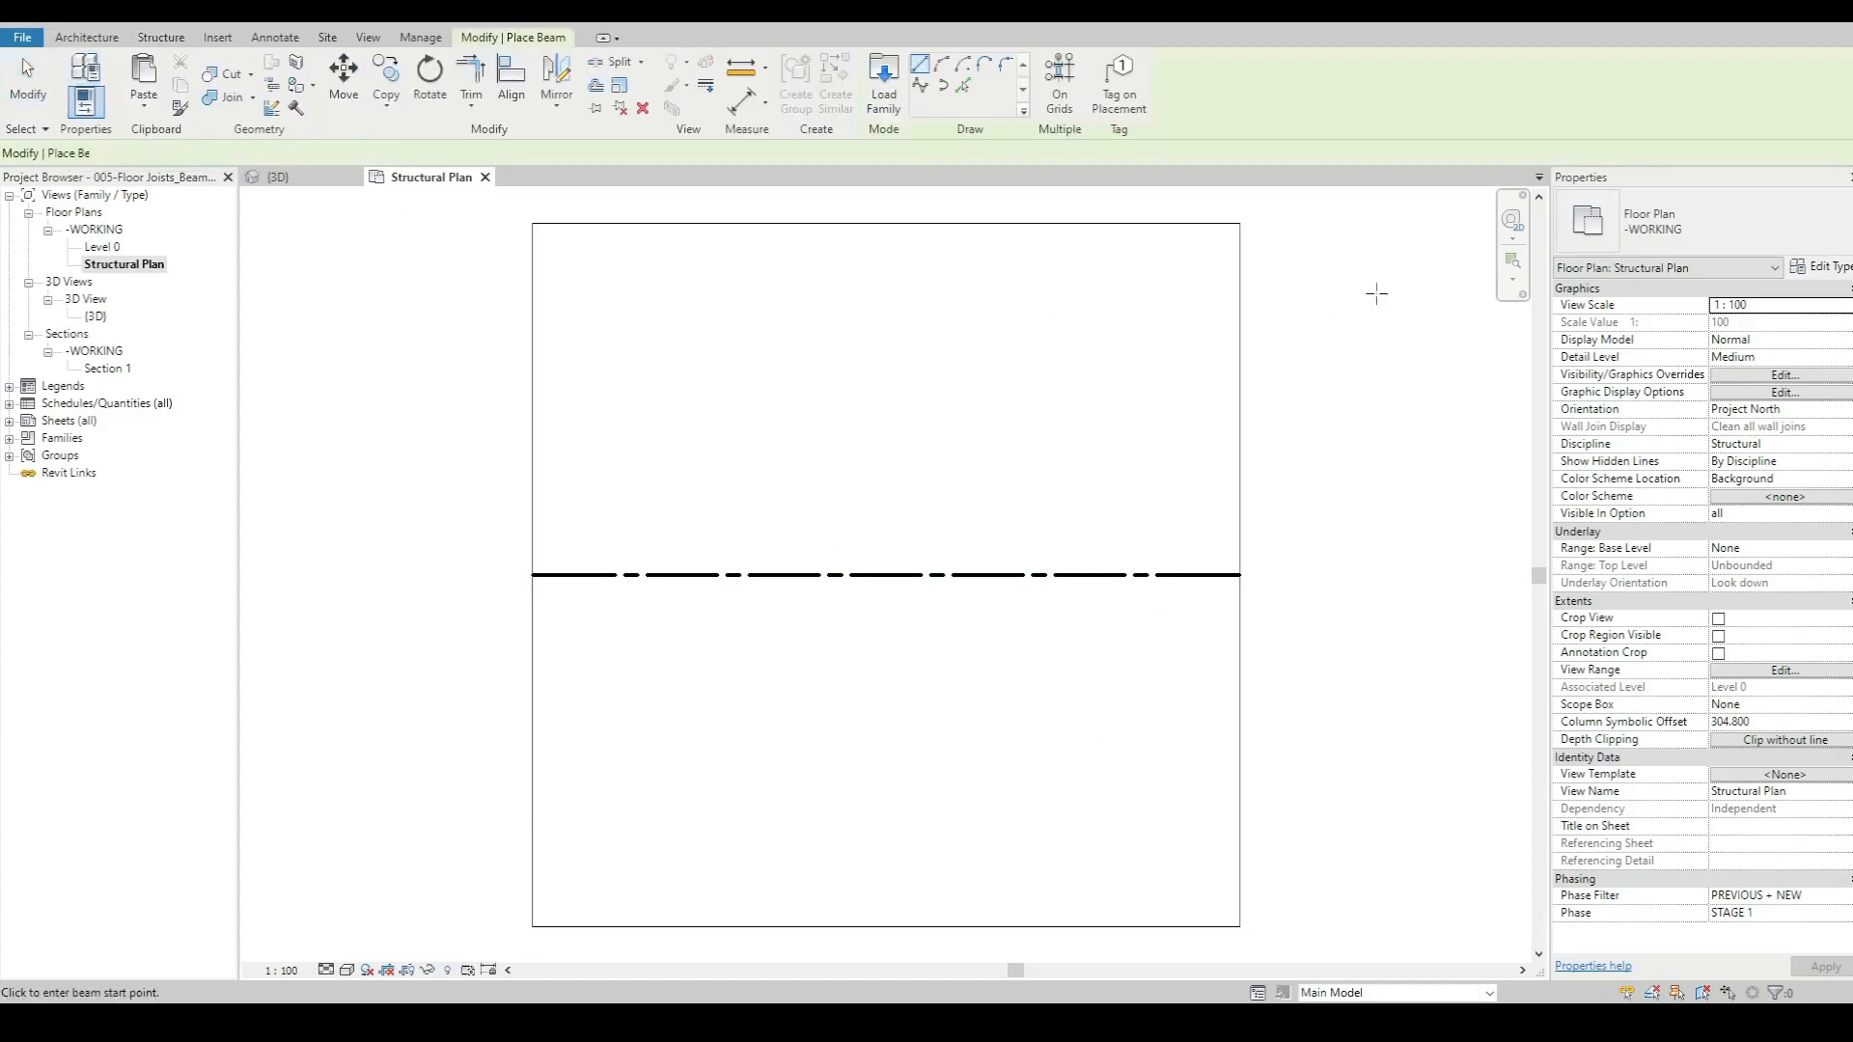
click(1660, 231)
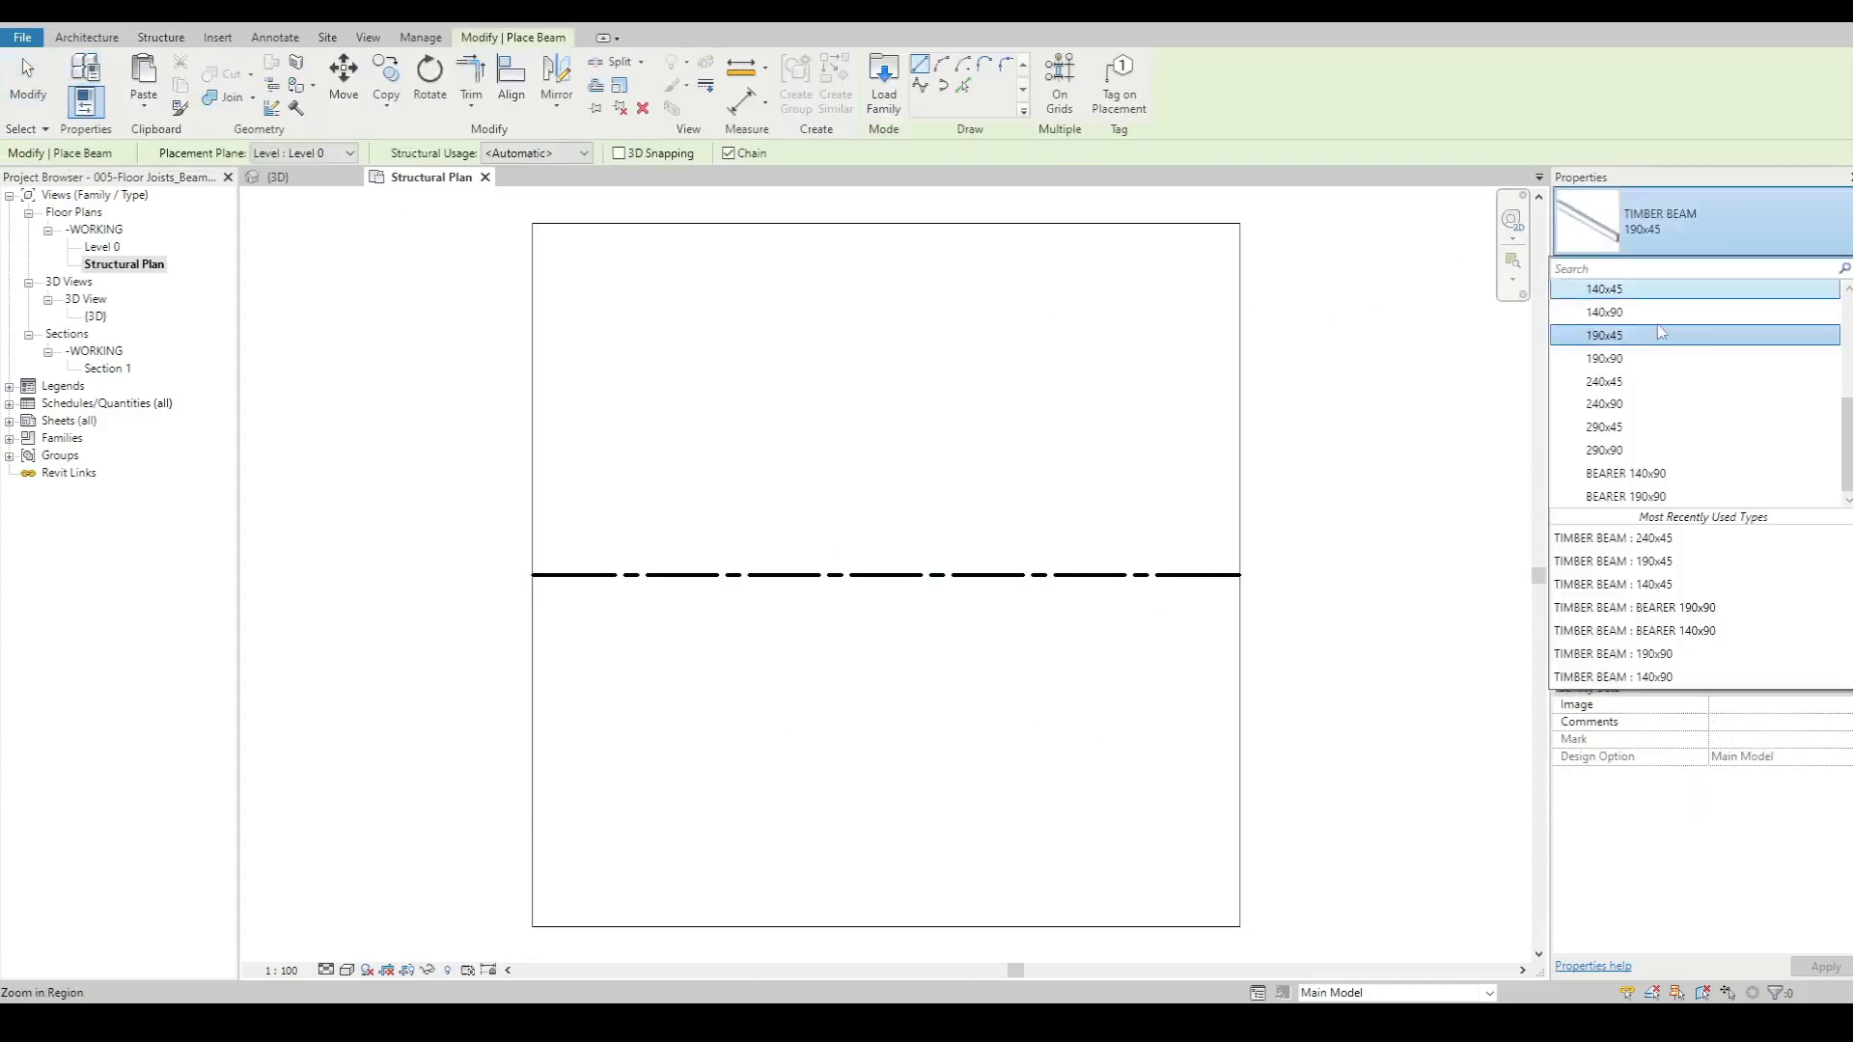
scroll(1621, 424, up, 2)
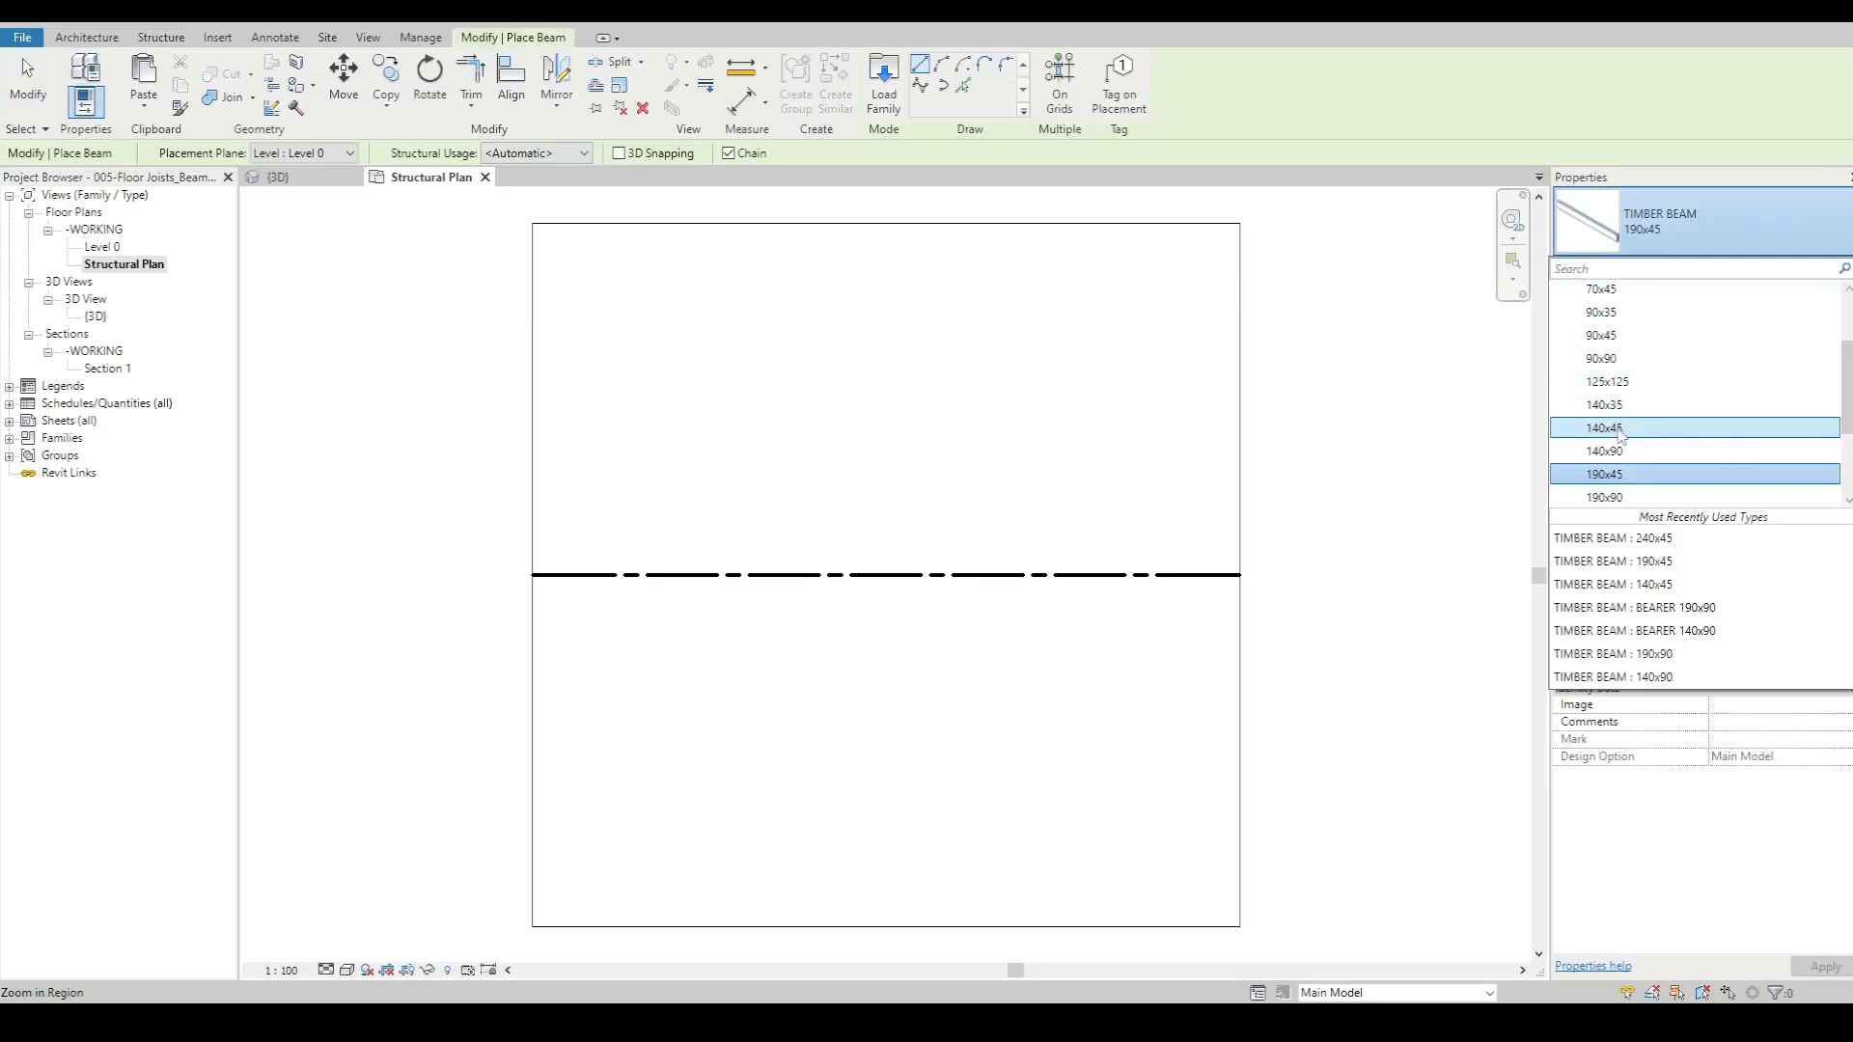
scroll(1619, 425, up, 2)
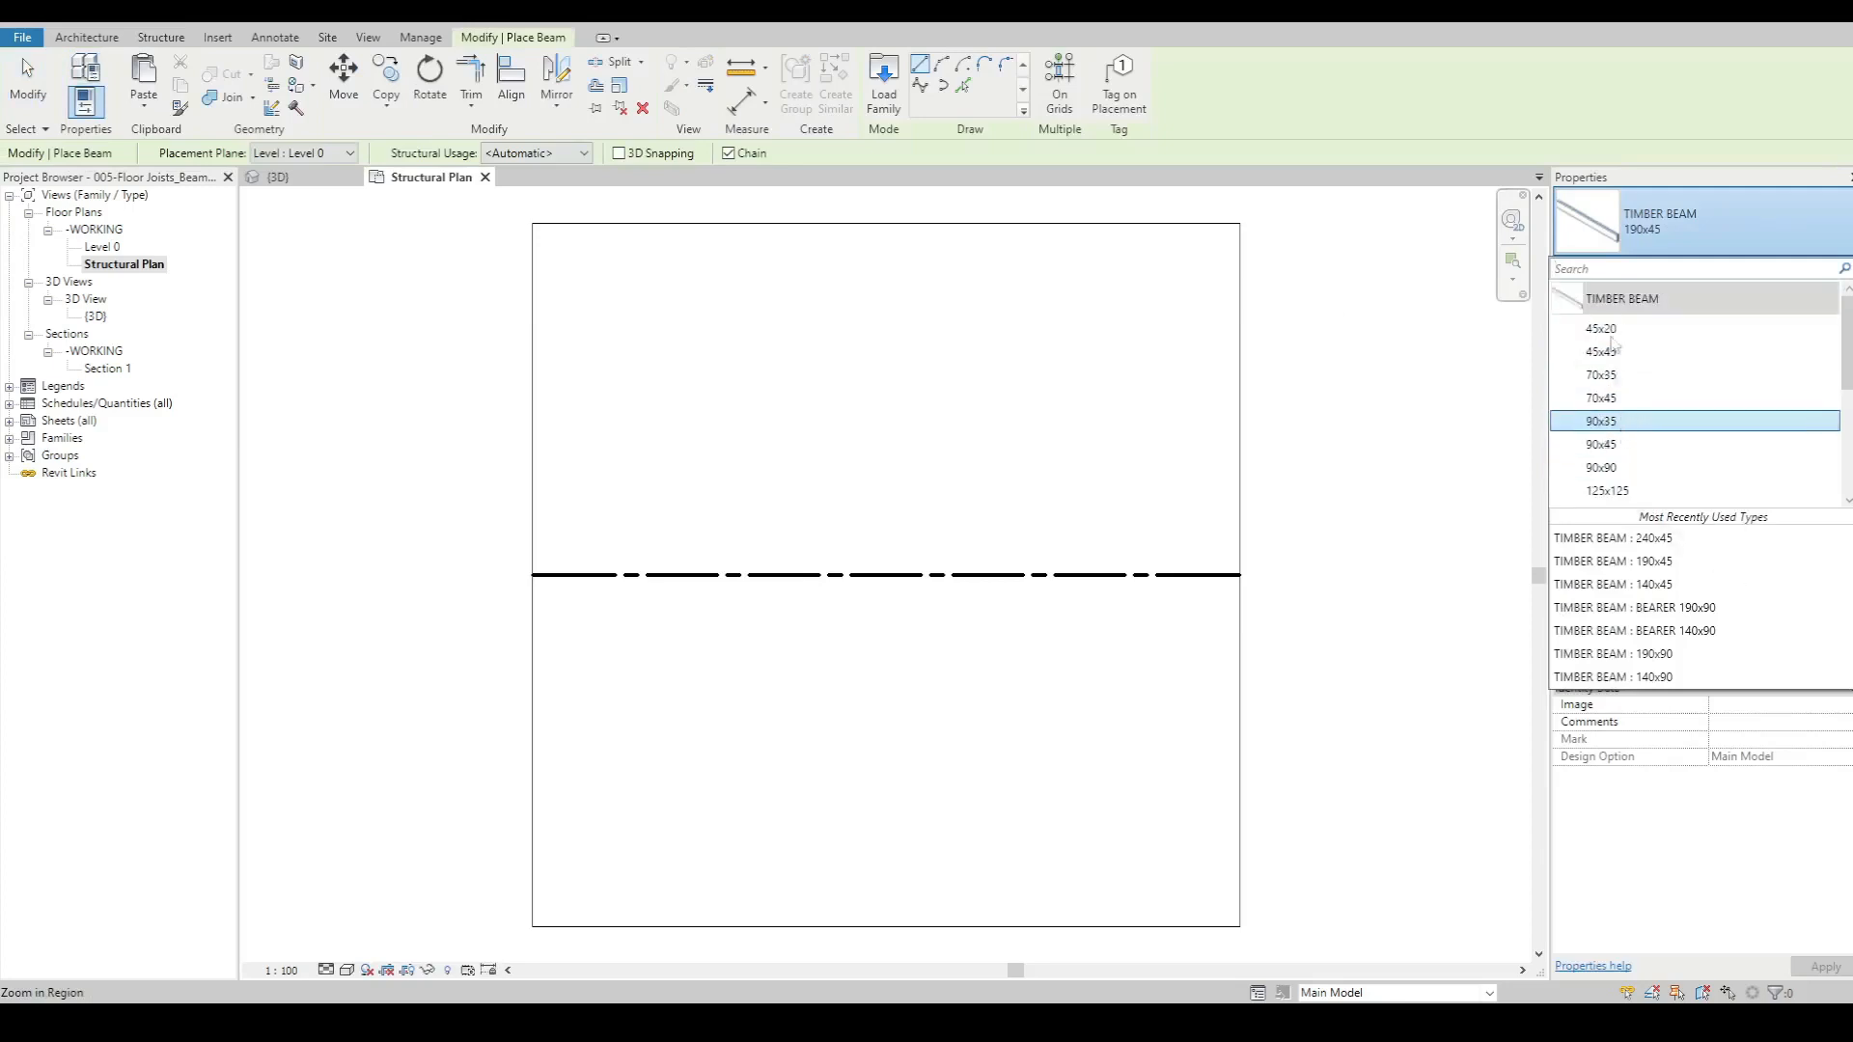
scroll(1611, 386, down, 2)
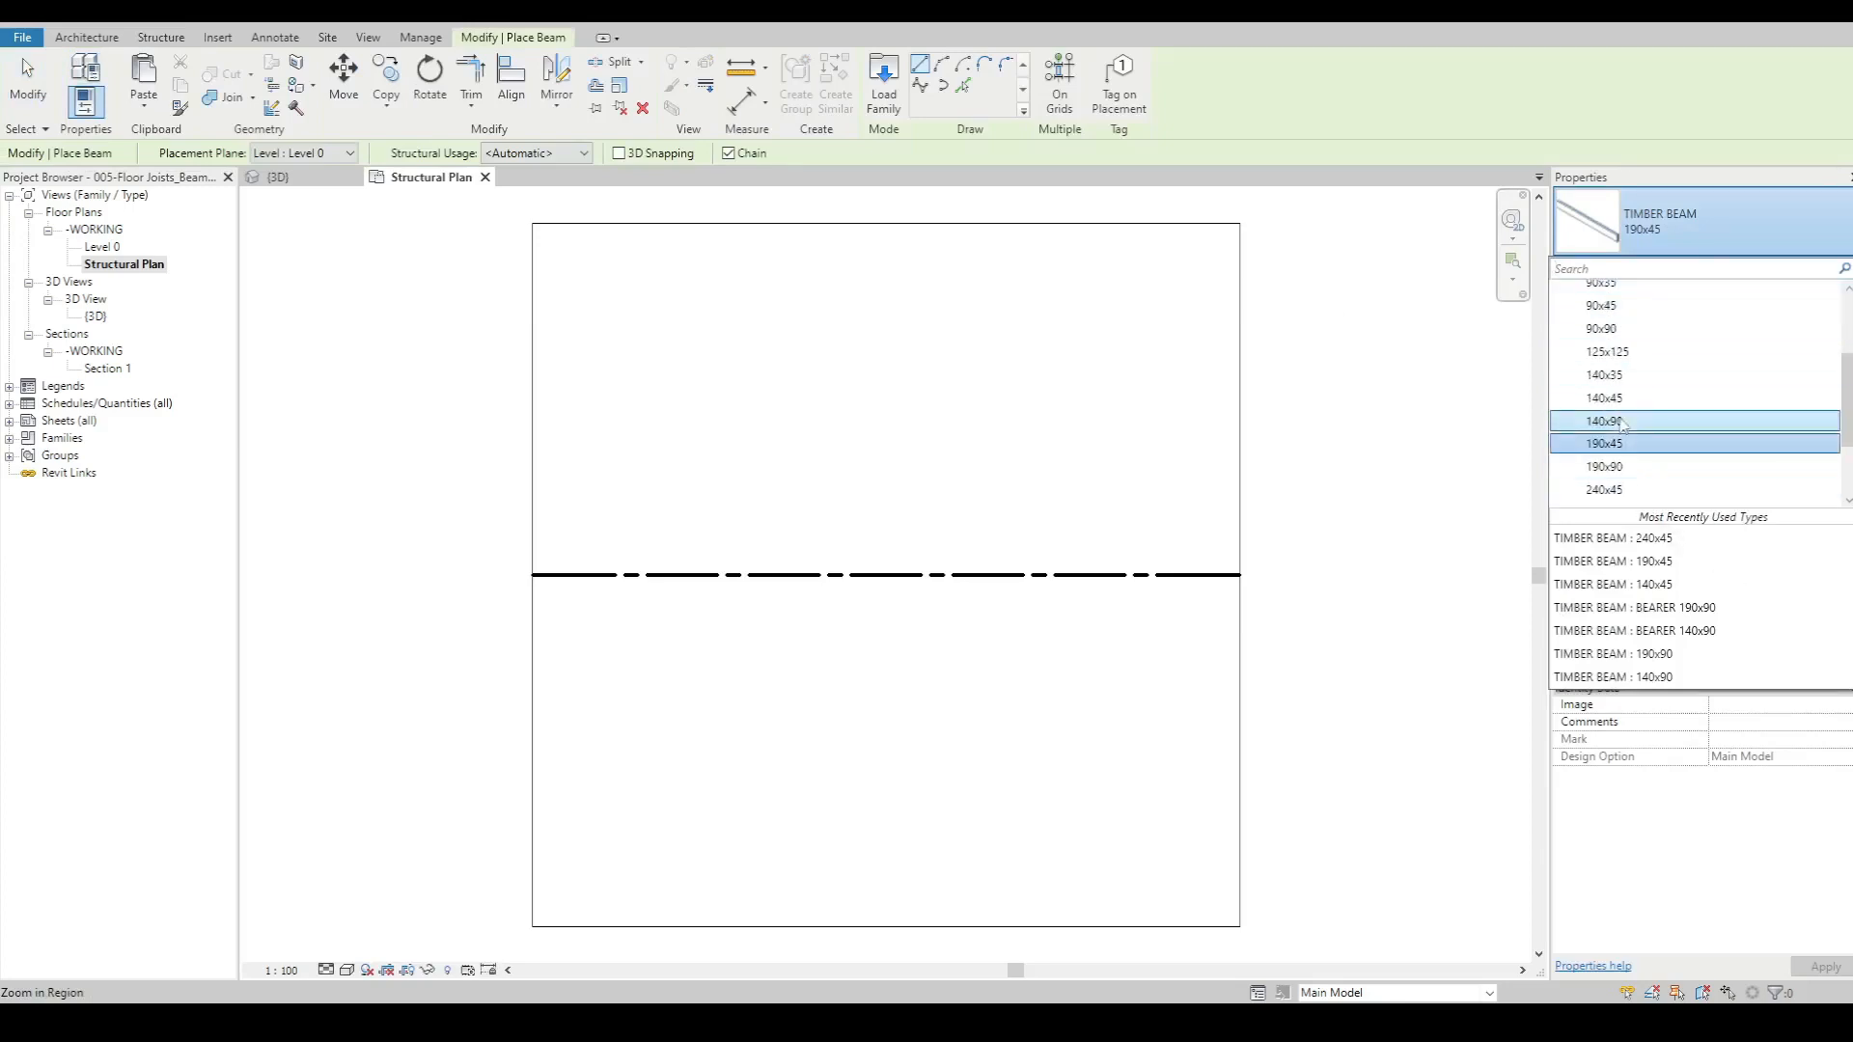
click(1699, 410)
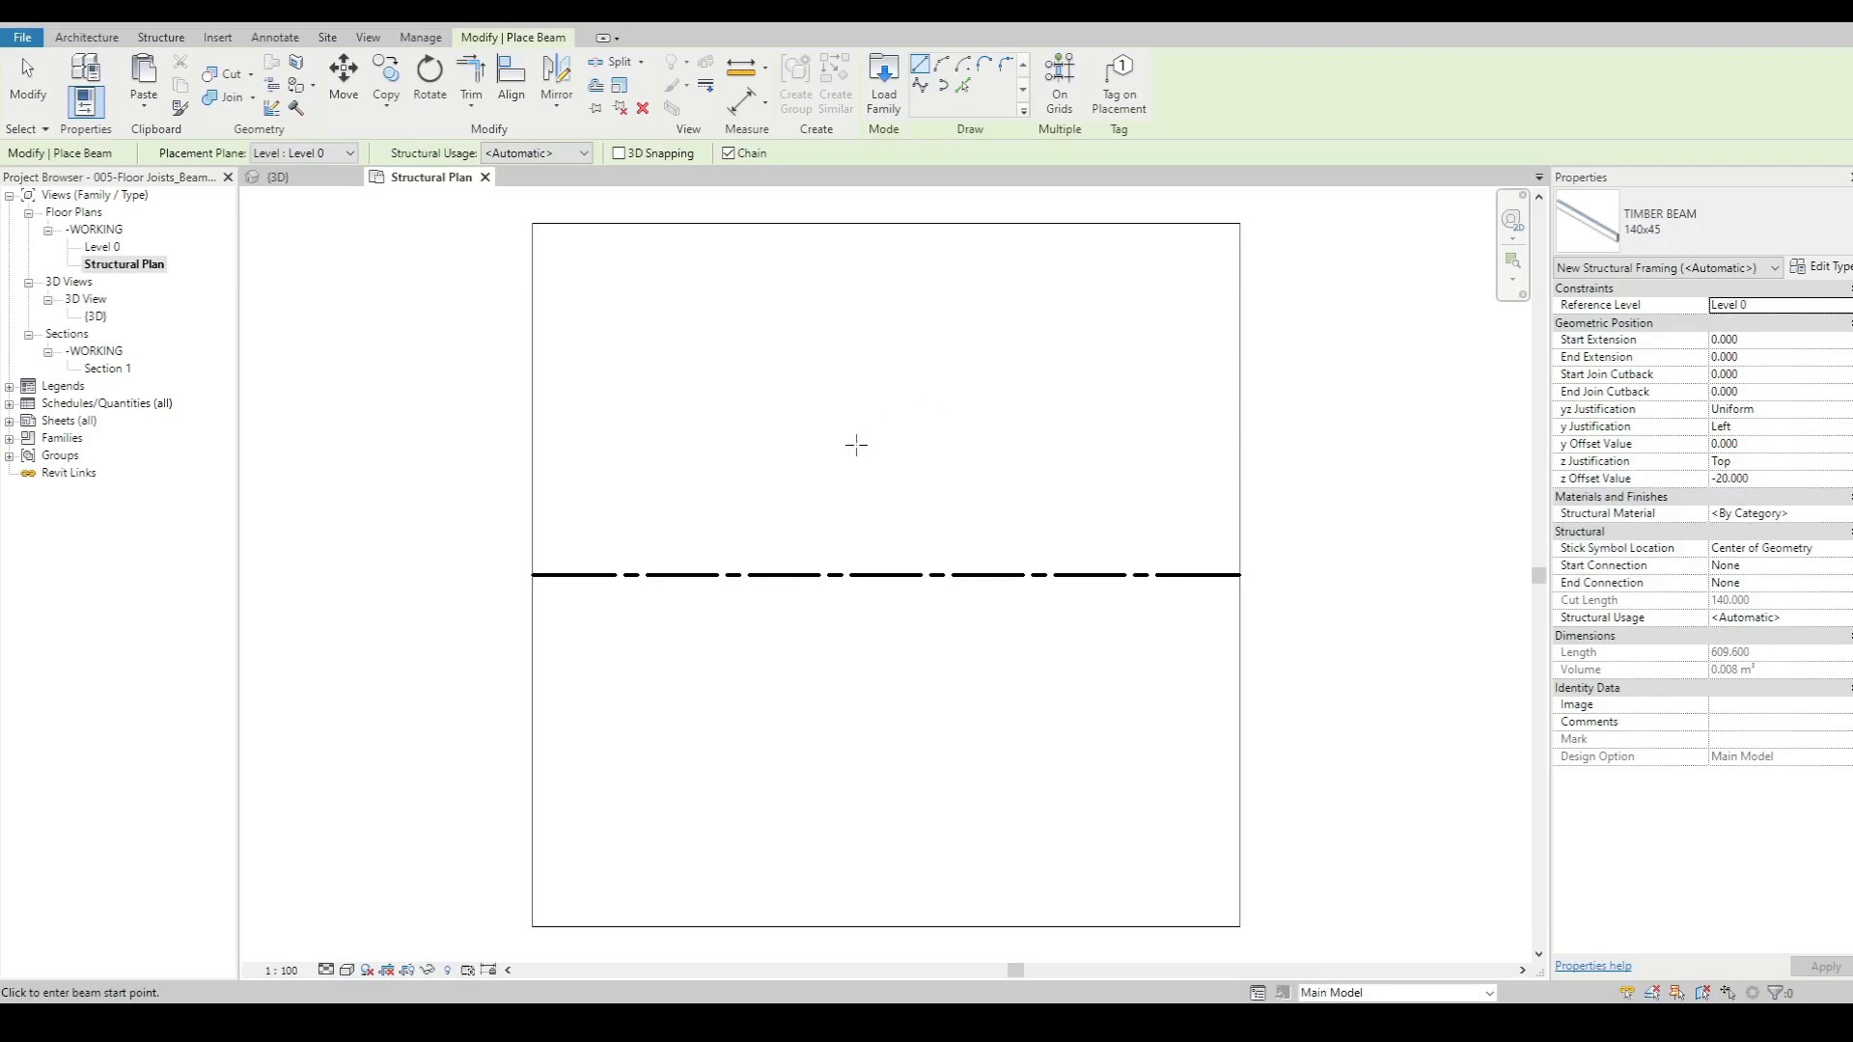
click(1174, 498)
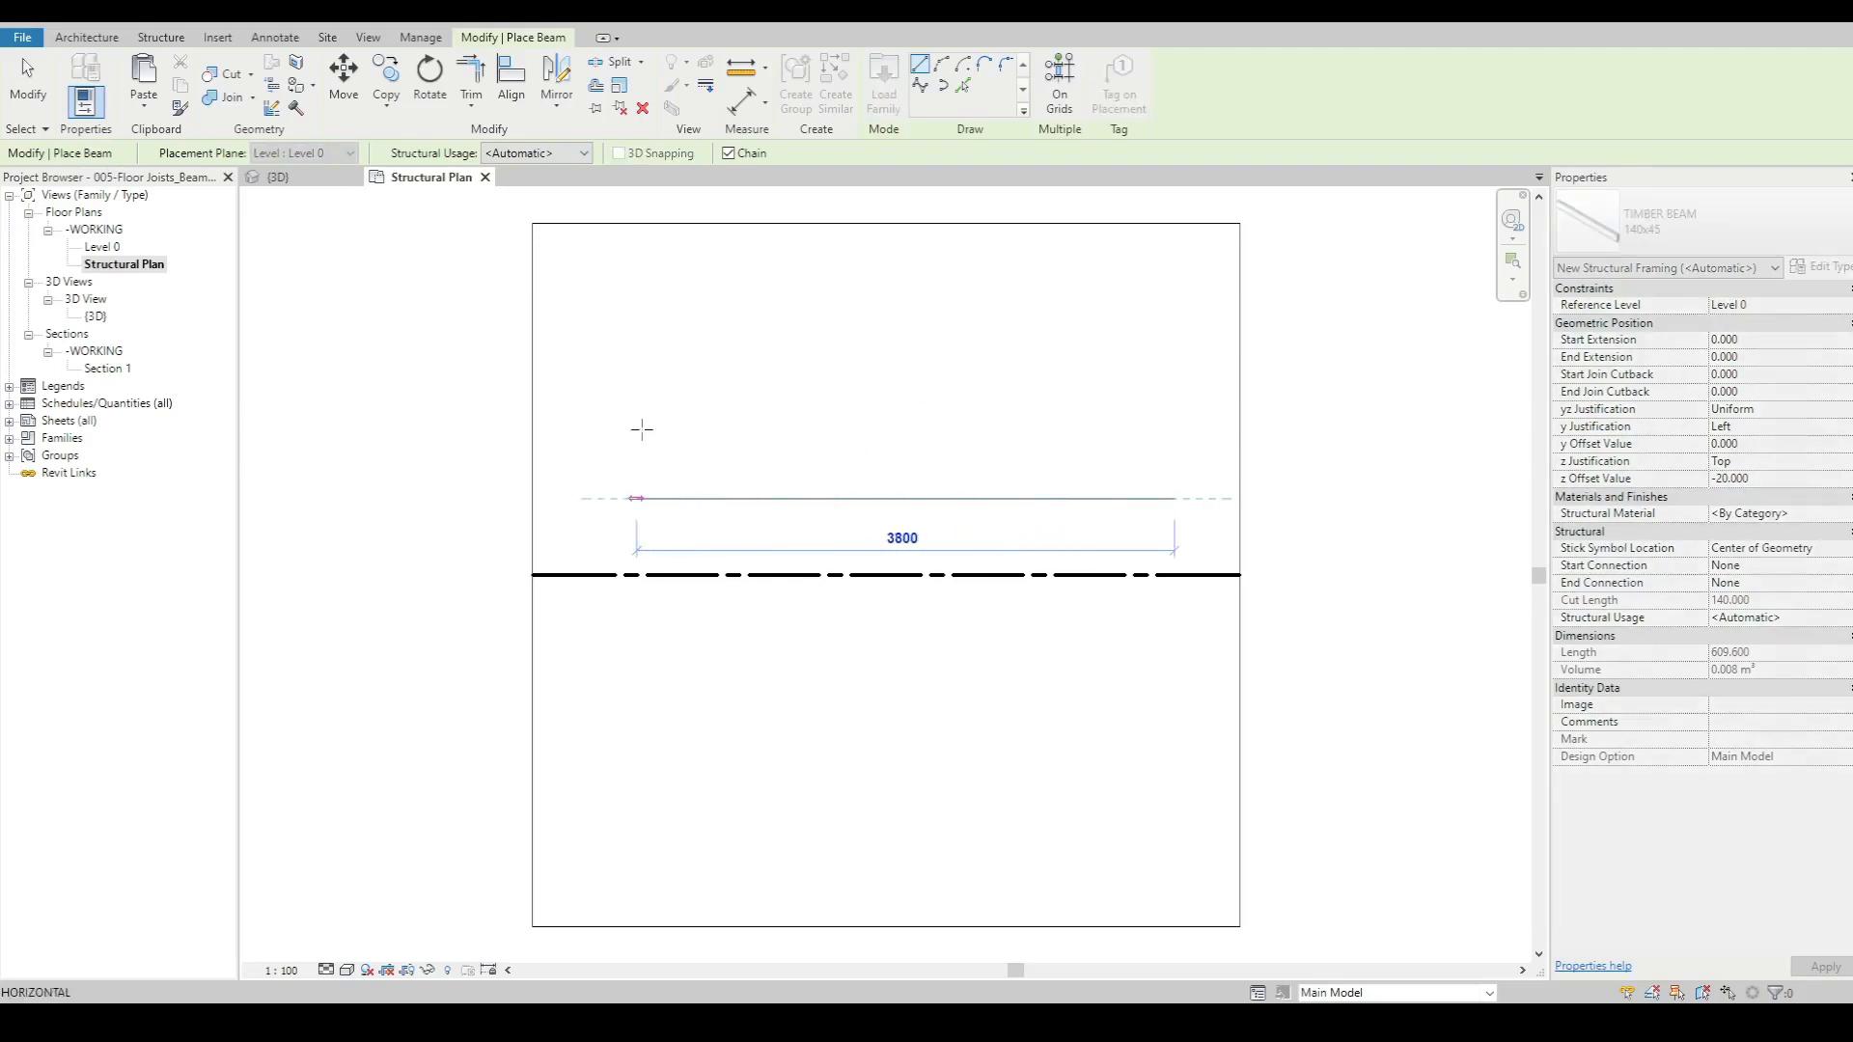
click(636, 498)
click(636, 288)
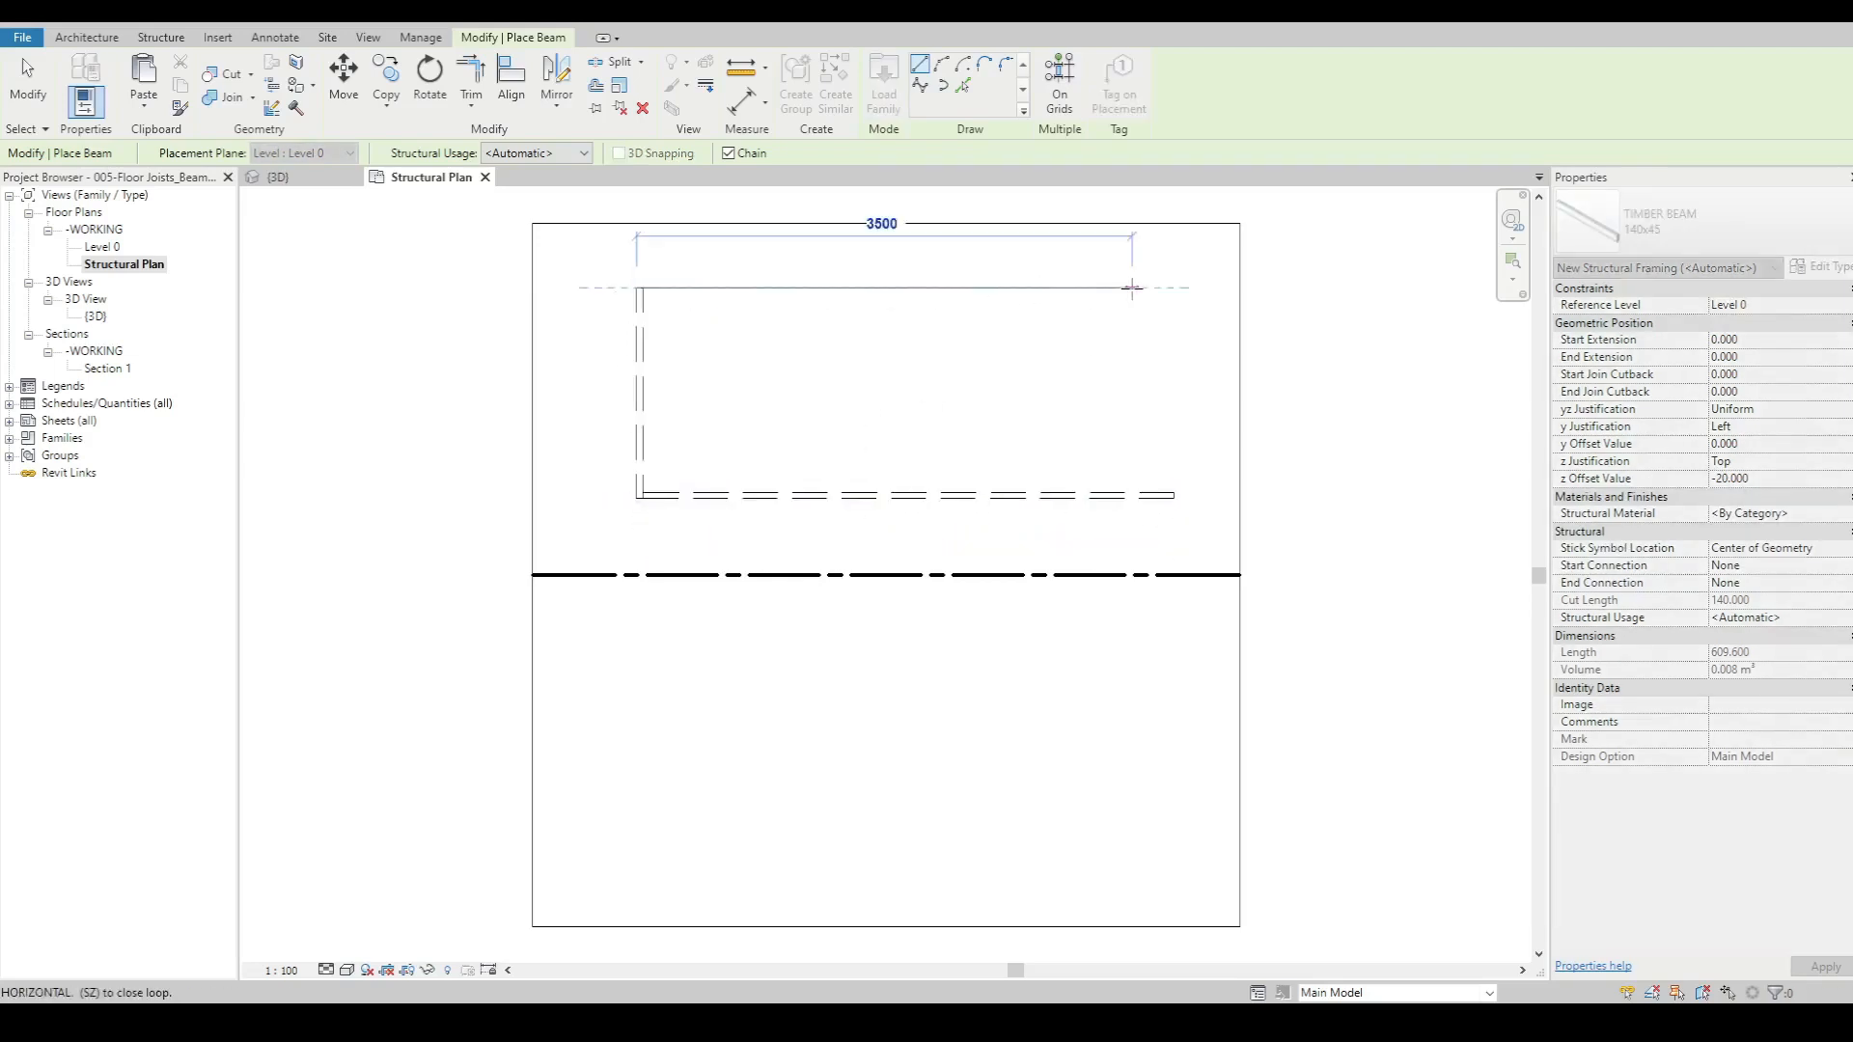
click(1132, 287)
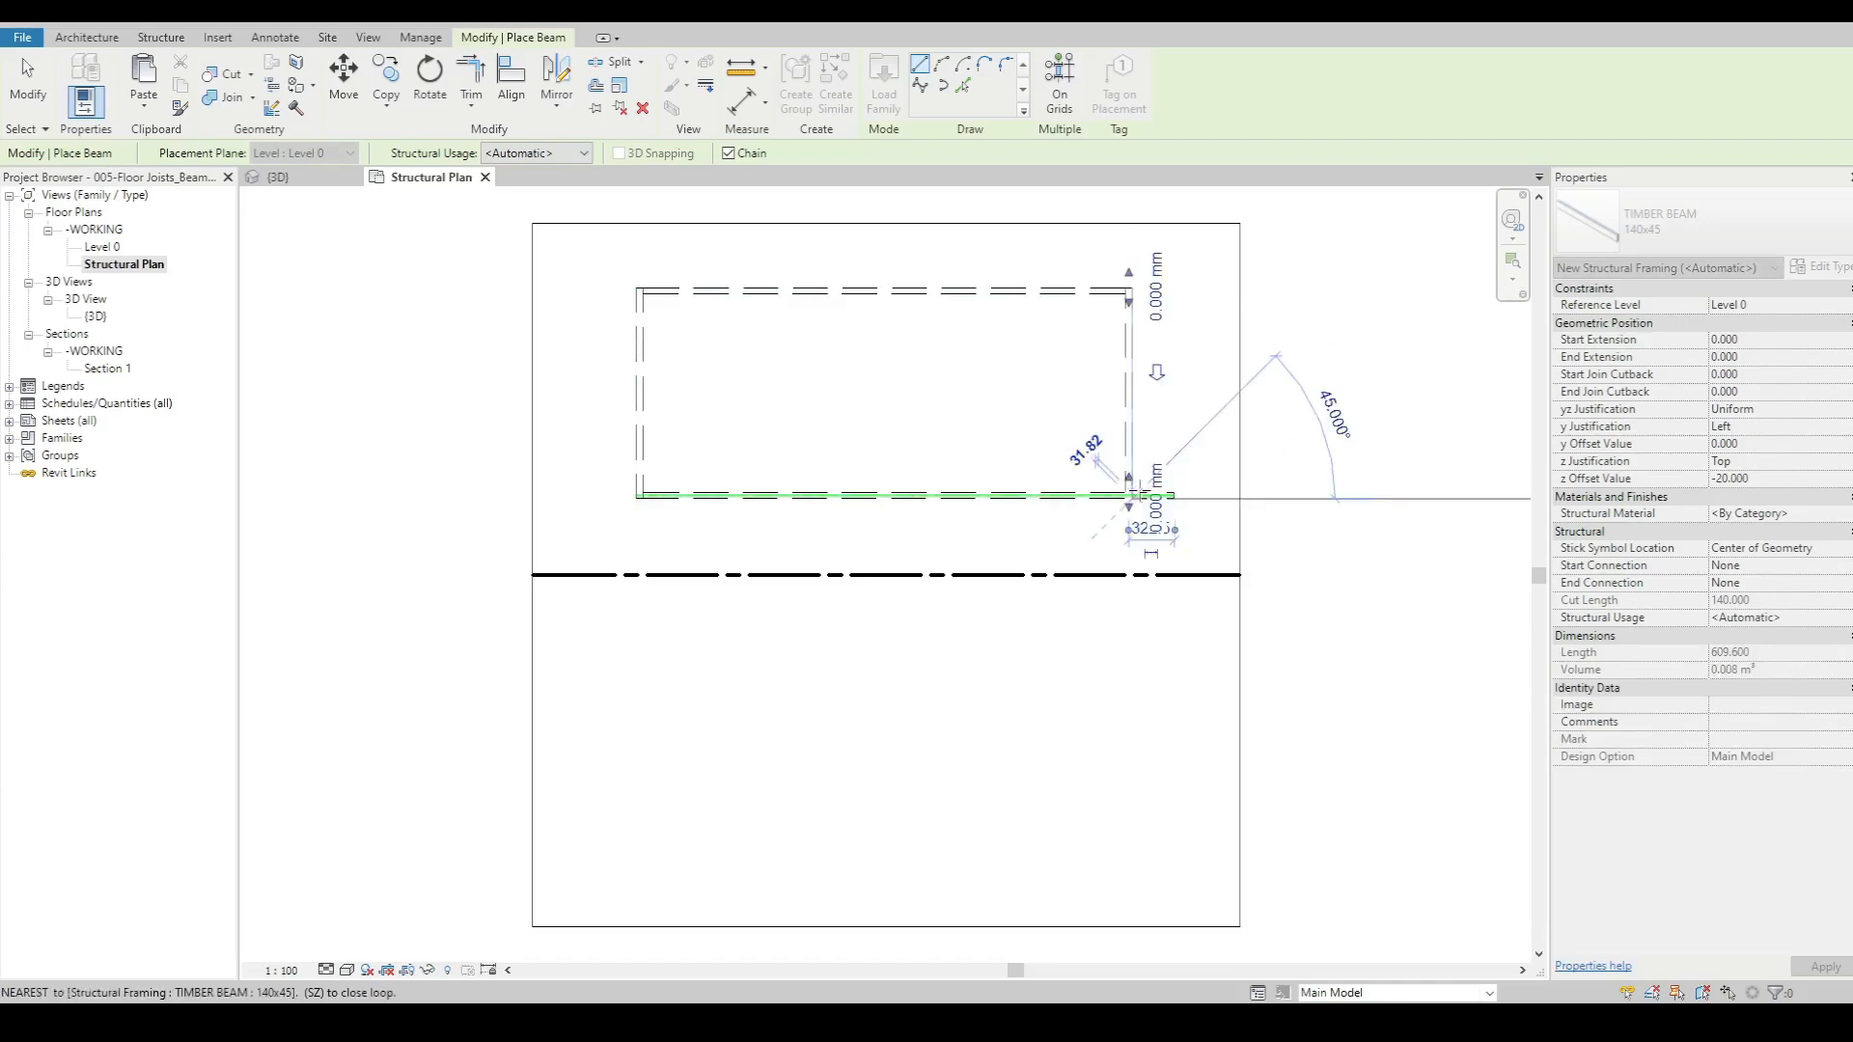
click(1131, 494)
key(Escape)
key(Escape)
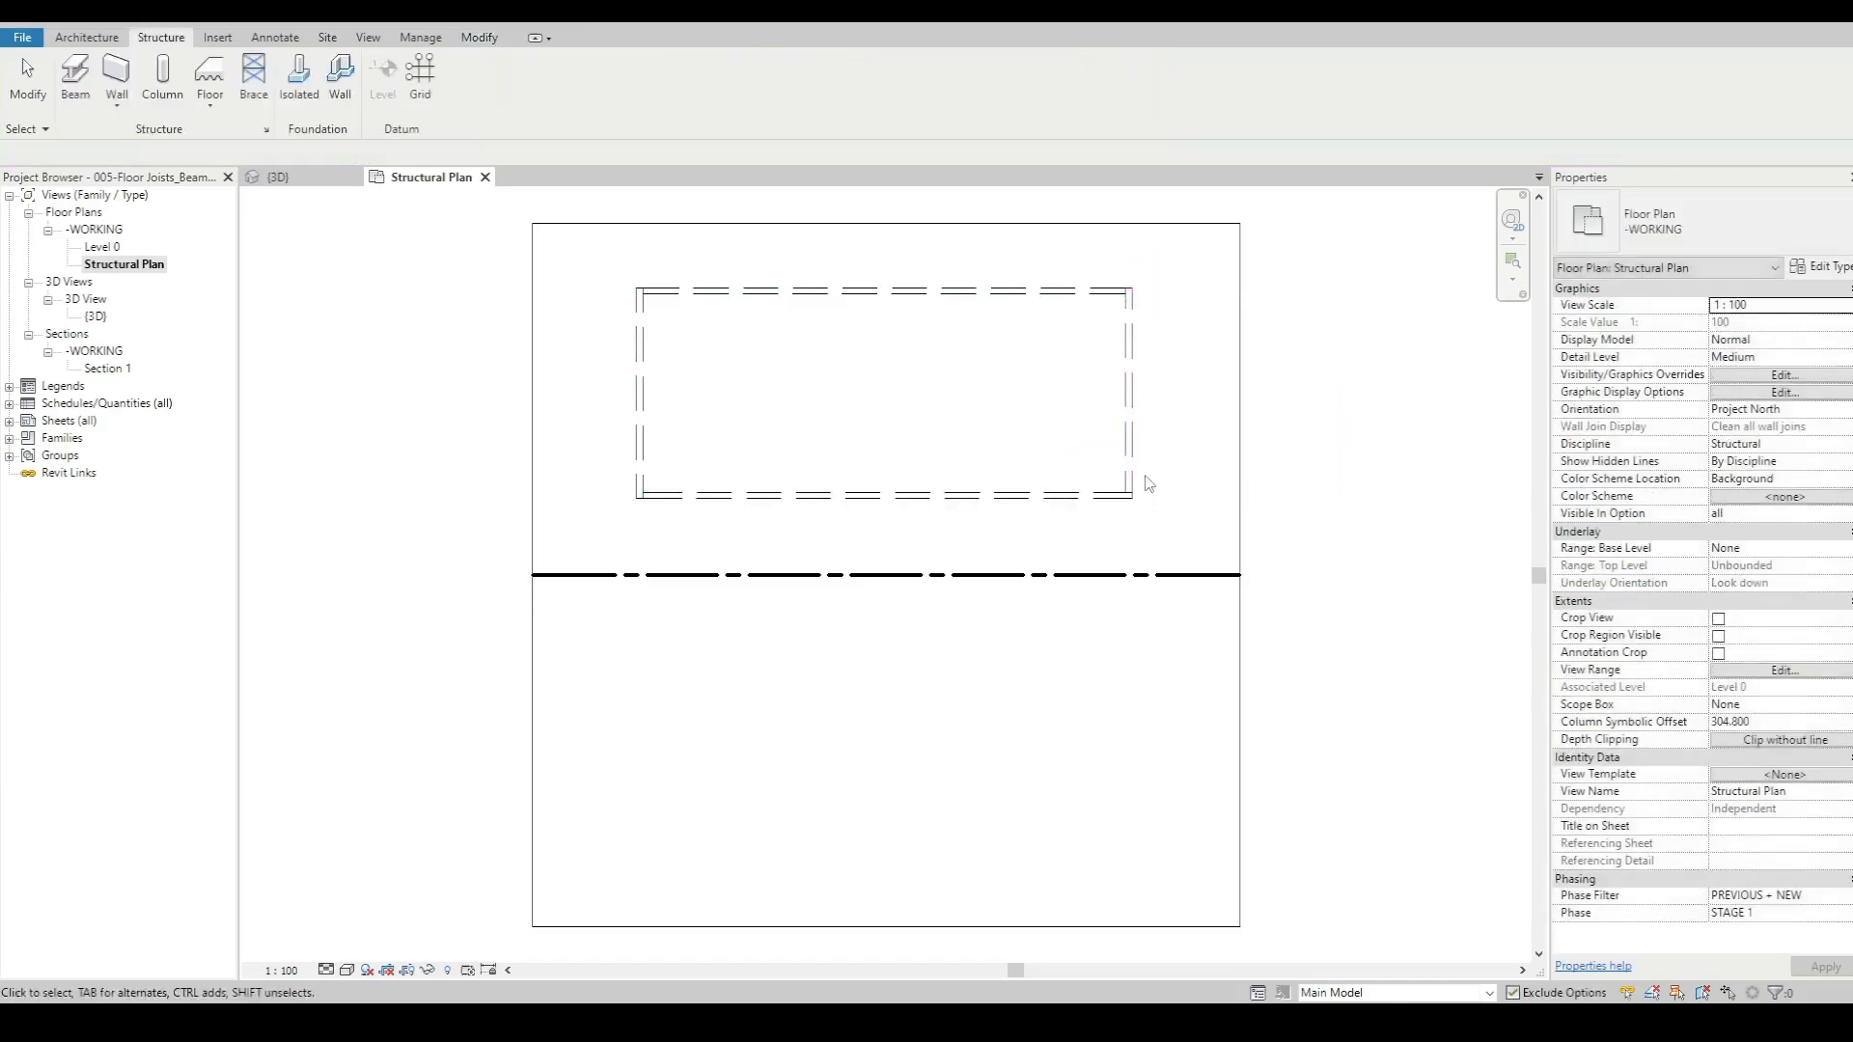
- Move the lower and right 140x45 beams so their shared corner meets the centre line's end on the floor's right edge
click(1138, 518)
key(m)
key(v)
click(1133, 497)
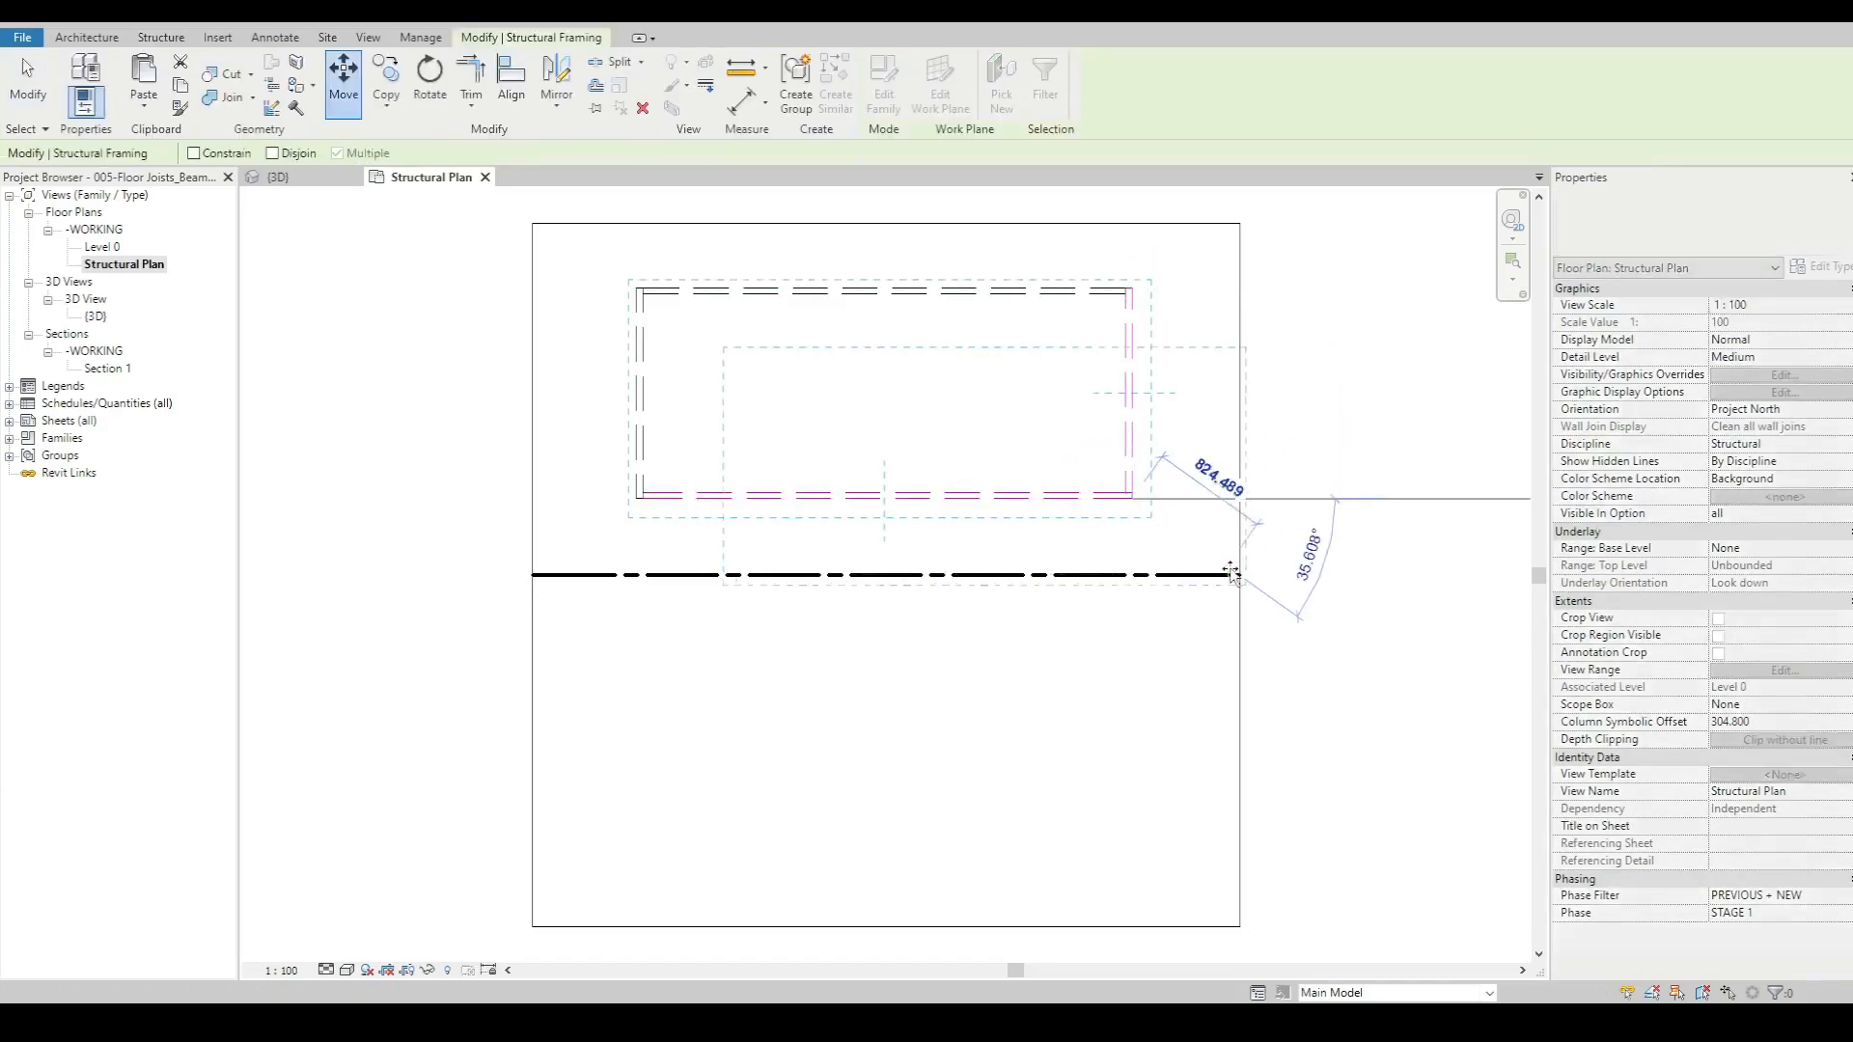
click(1237, 575)
key(Escape)
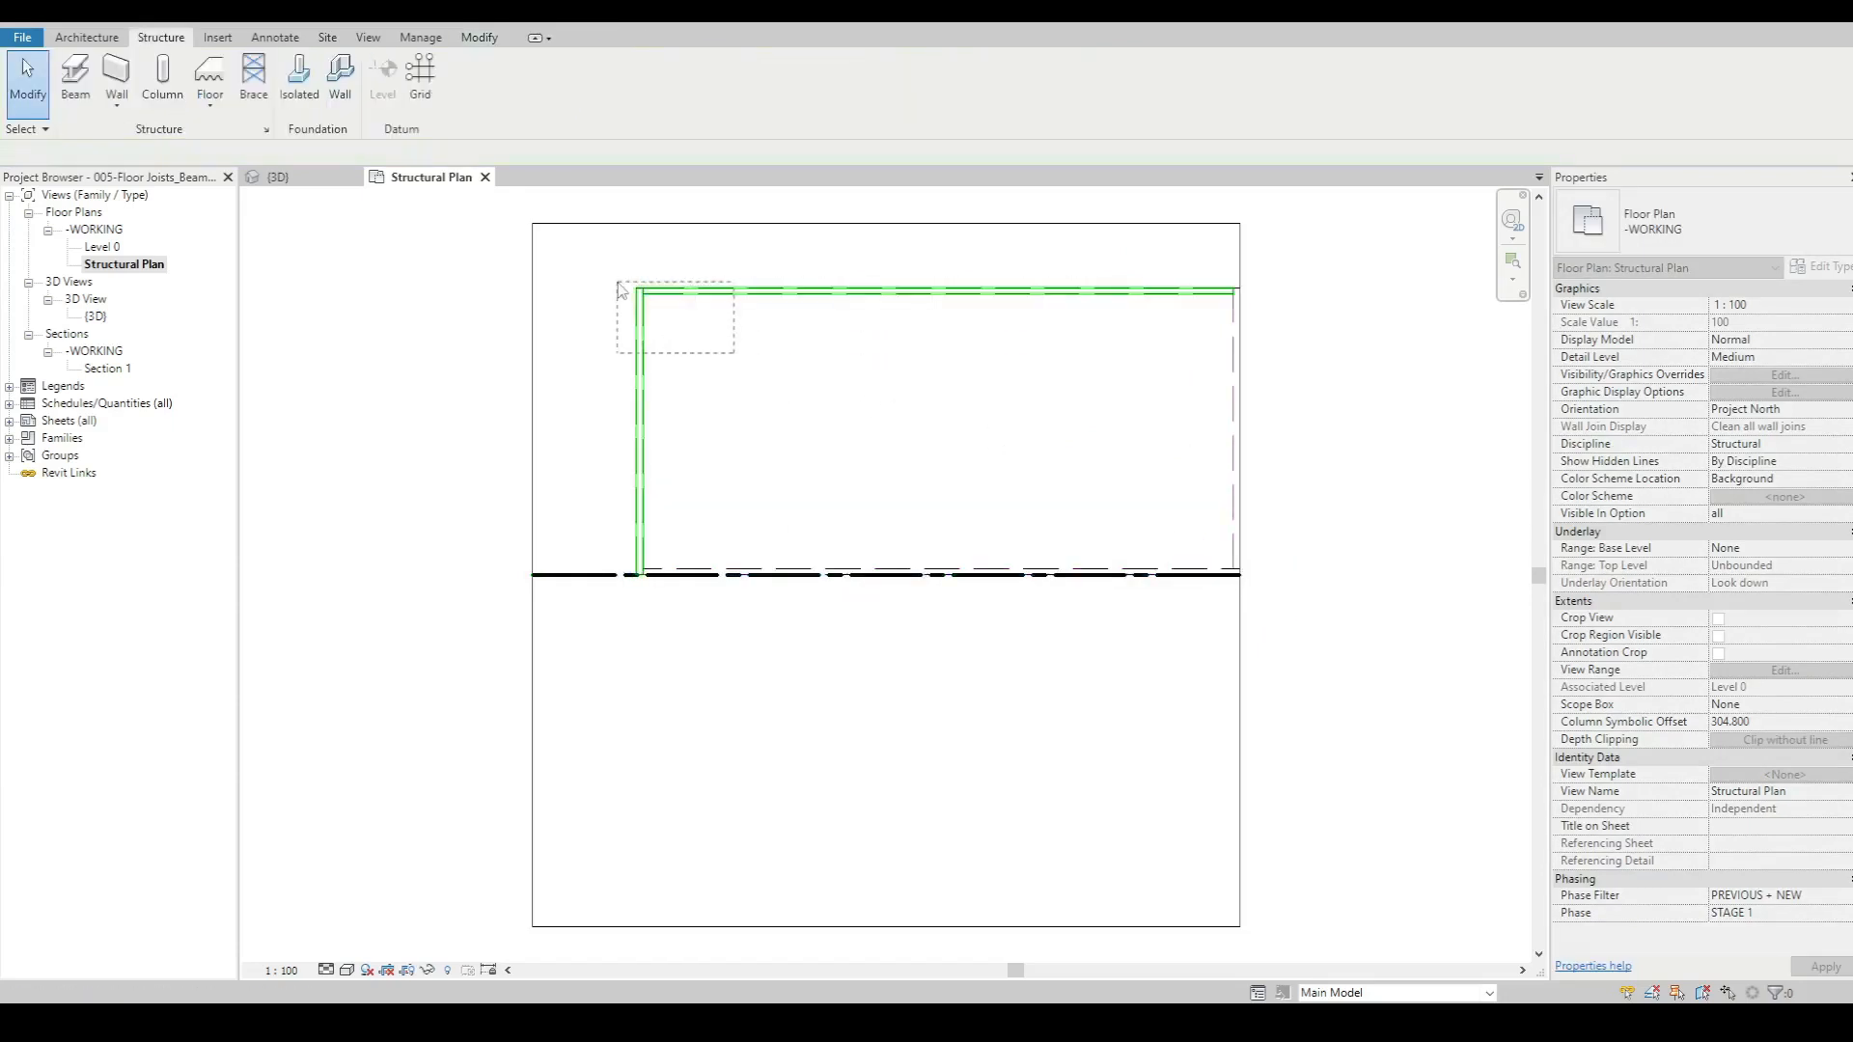
- Move the upper and left 140x45 beams so their shared corner meets the floor's upper-left corner
key(m)
key(v)
click(638, 287)
click(534, 223)
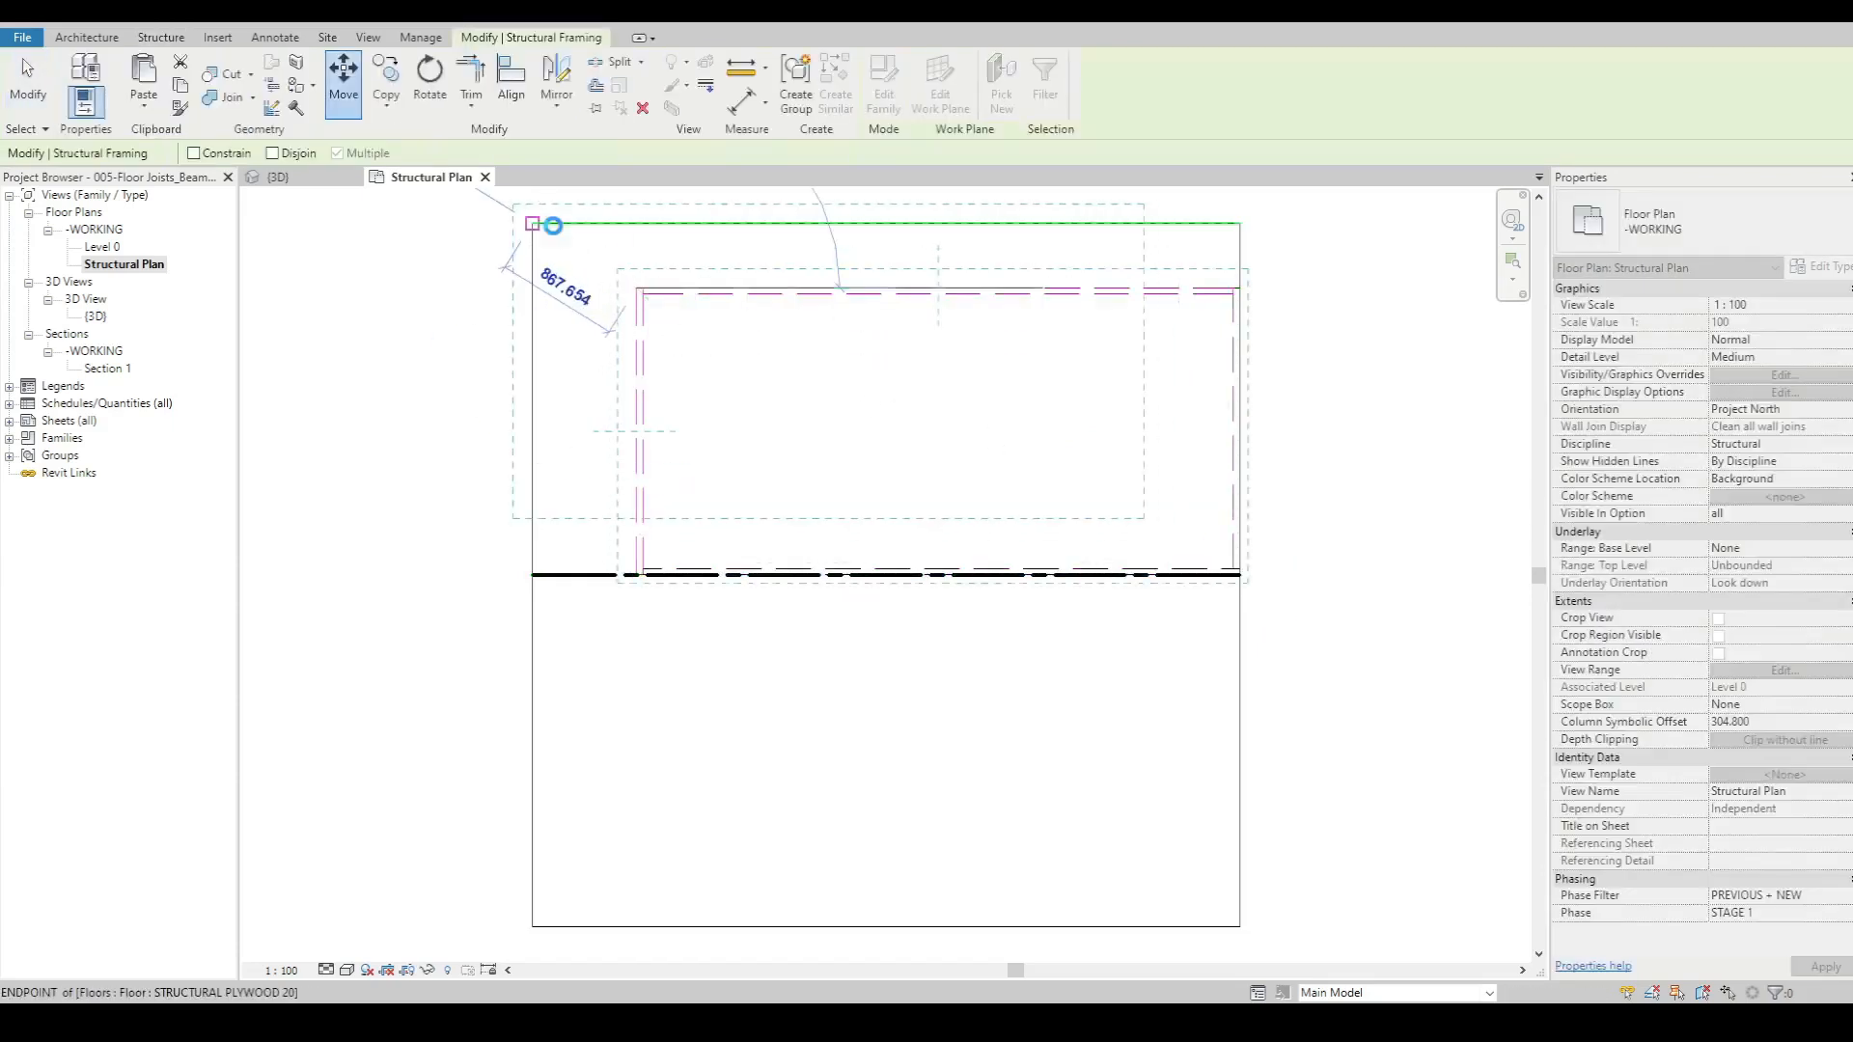
key(Escape)
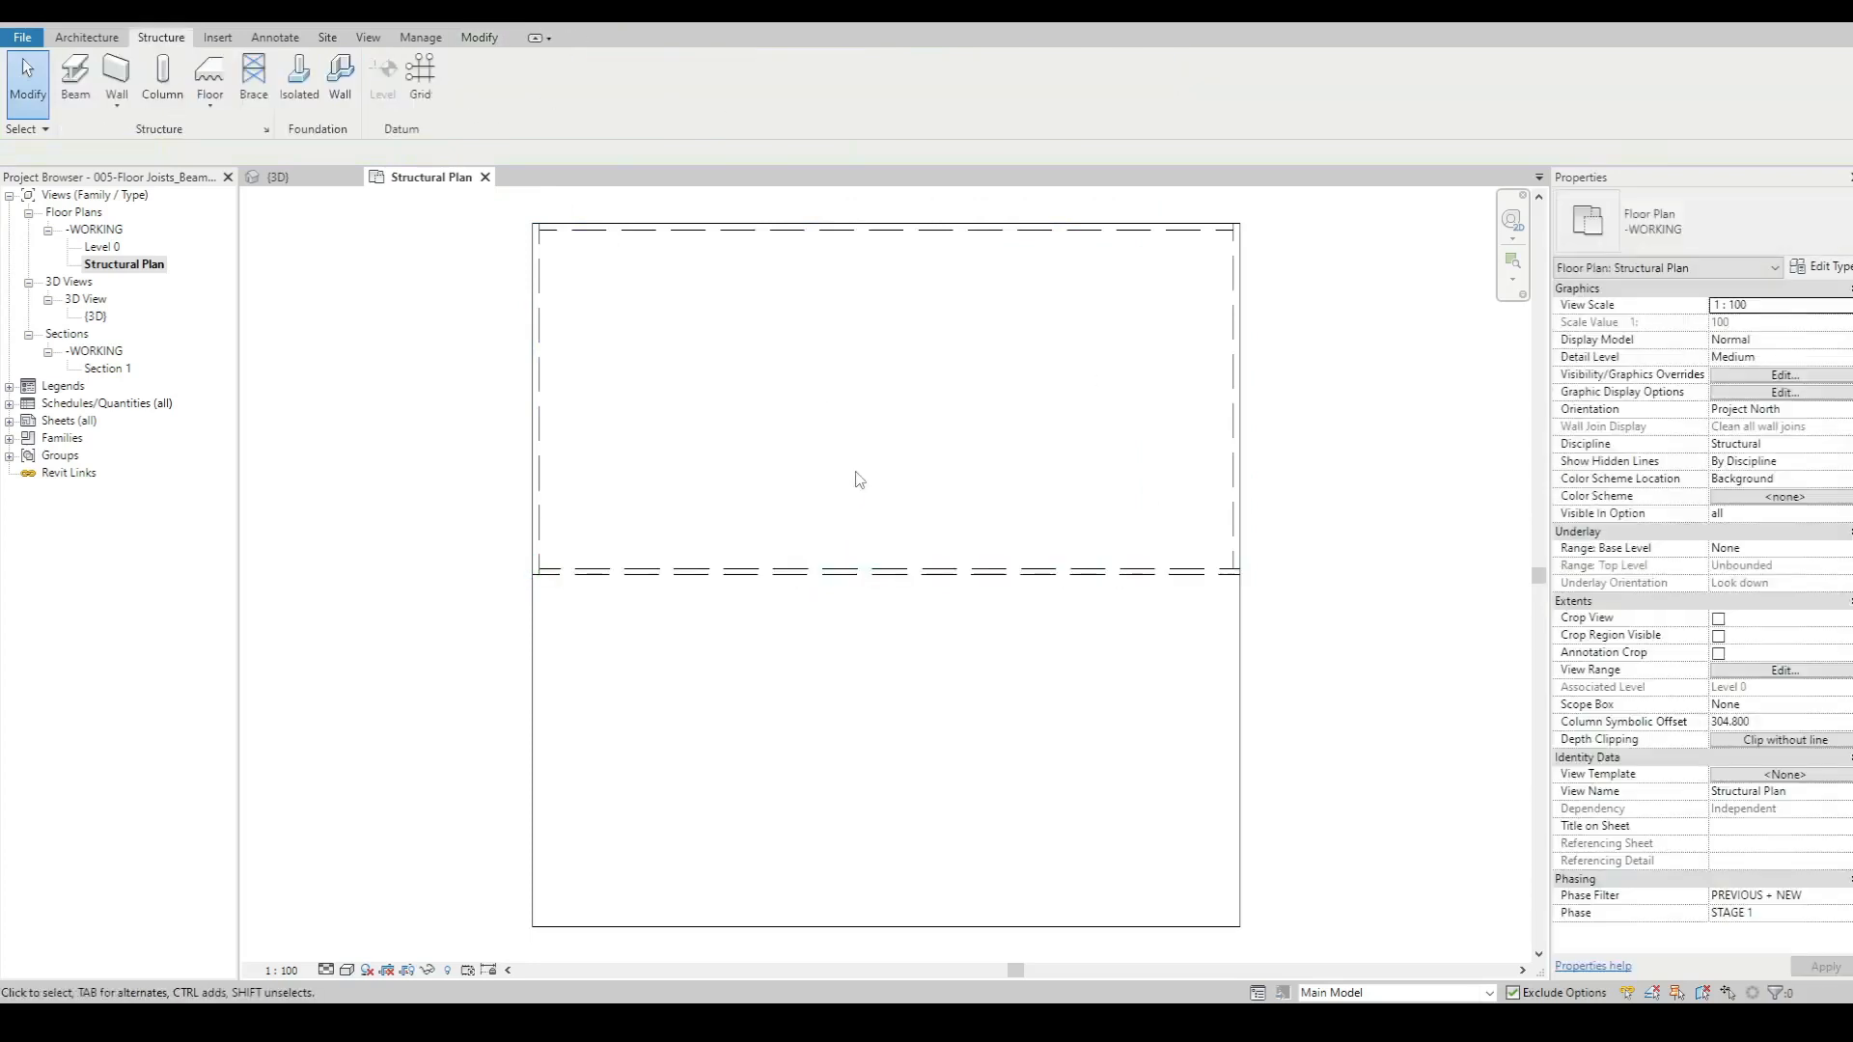
- Draw a closed rectangle of four TIMBER BEAM 190x45 beams, about 1180 mm deep, inside the lower half of the floor
click(75, 77)
click(1680, 214)
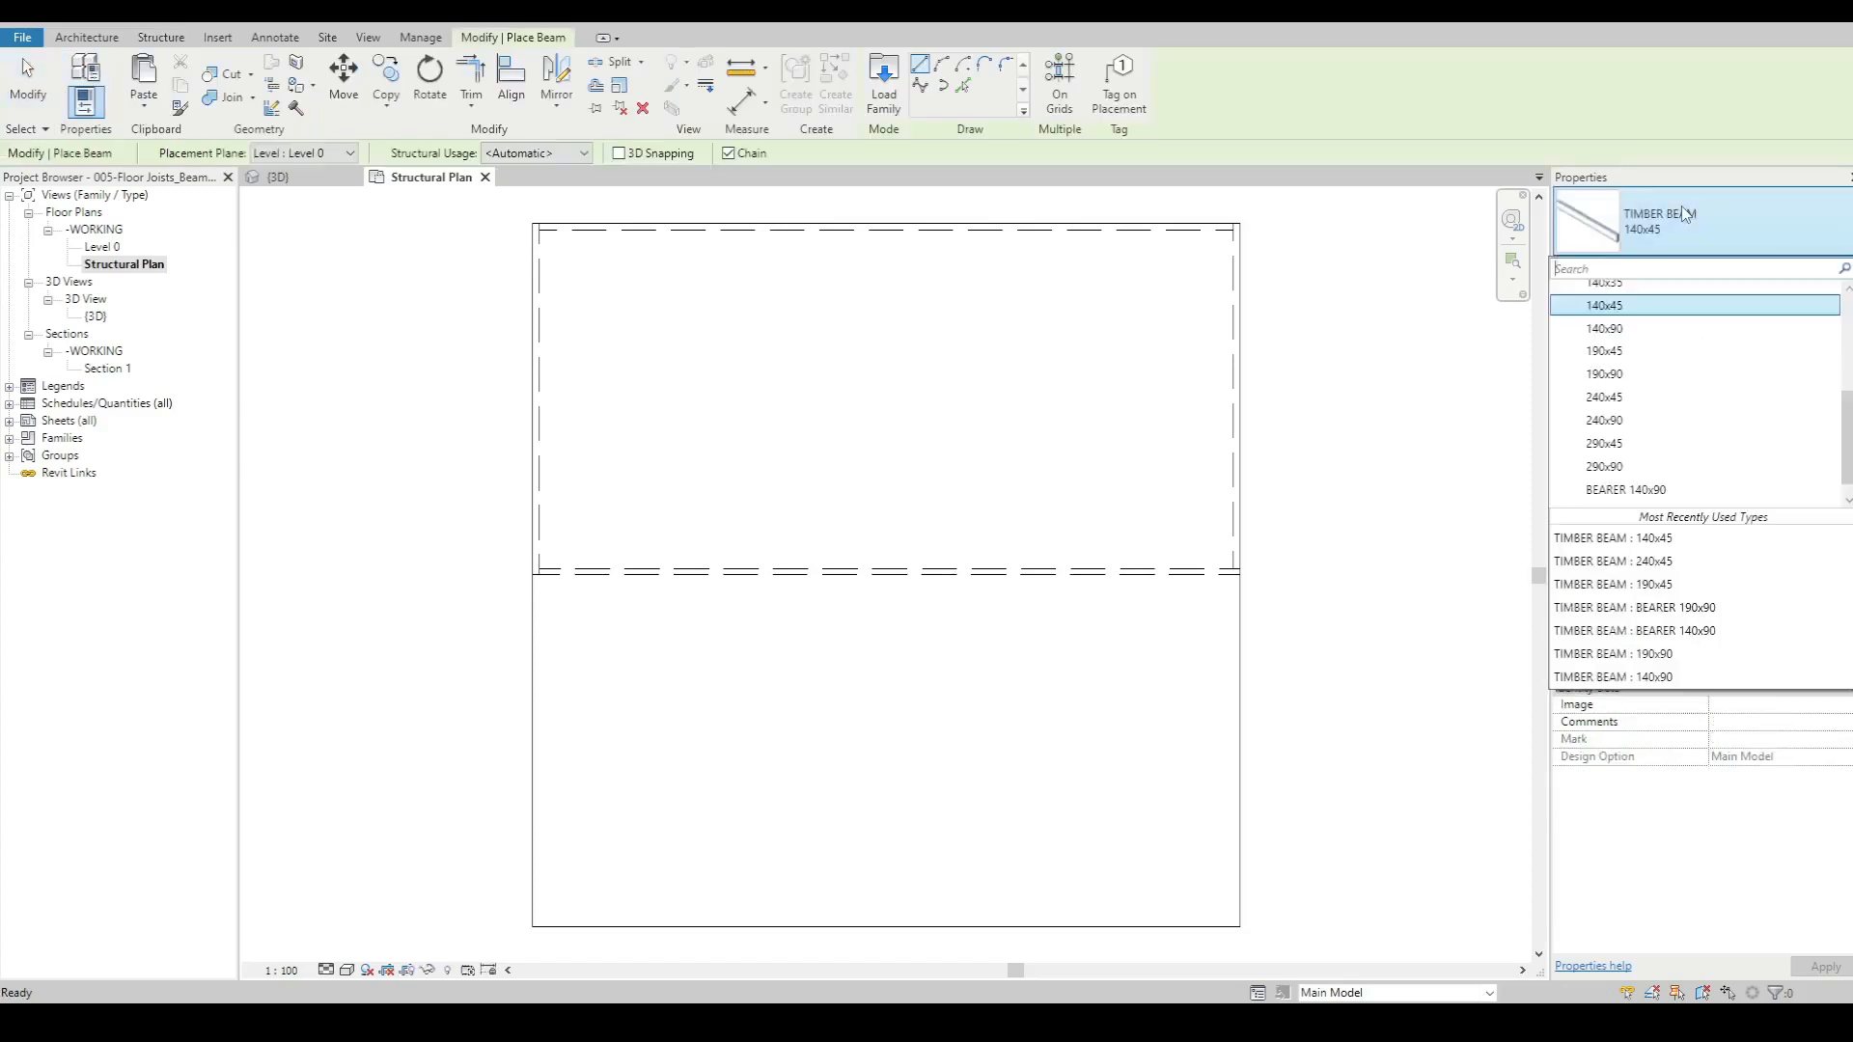
click(1629, 359)
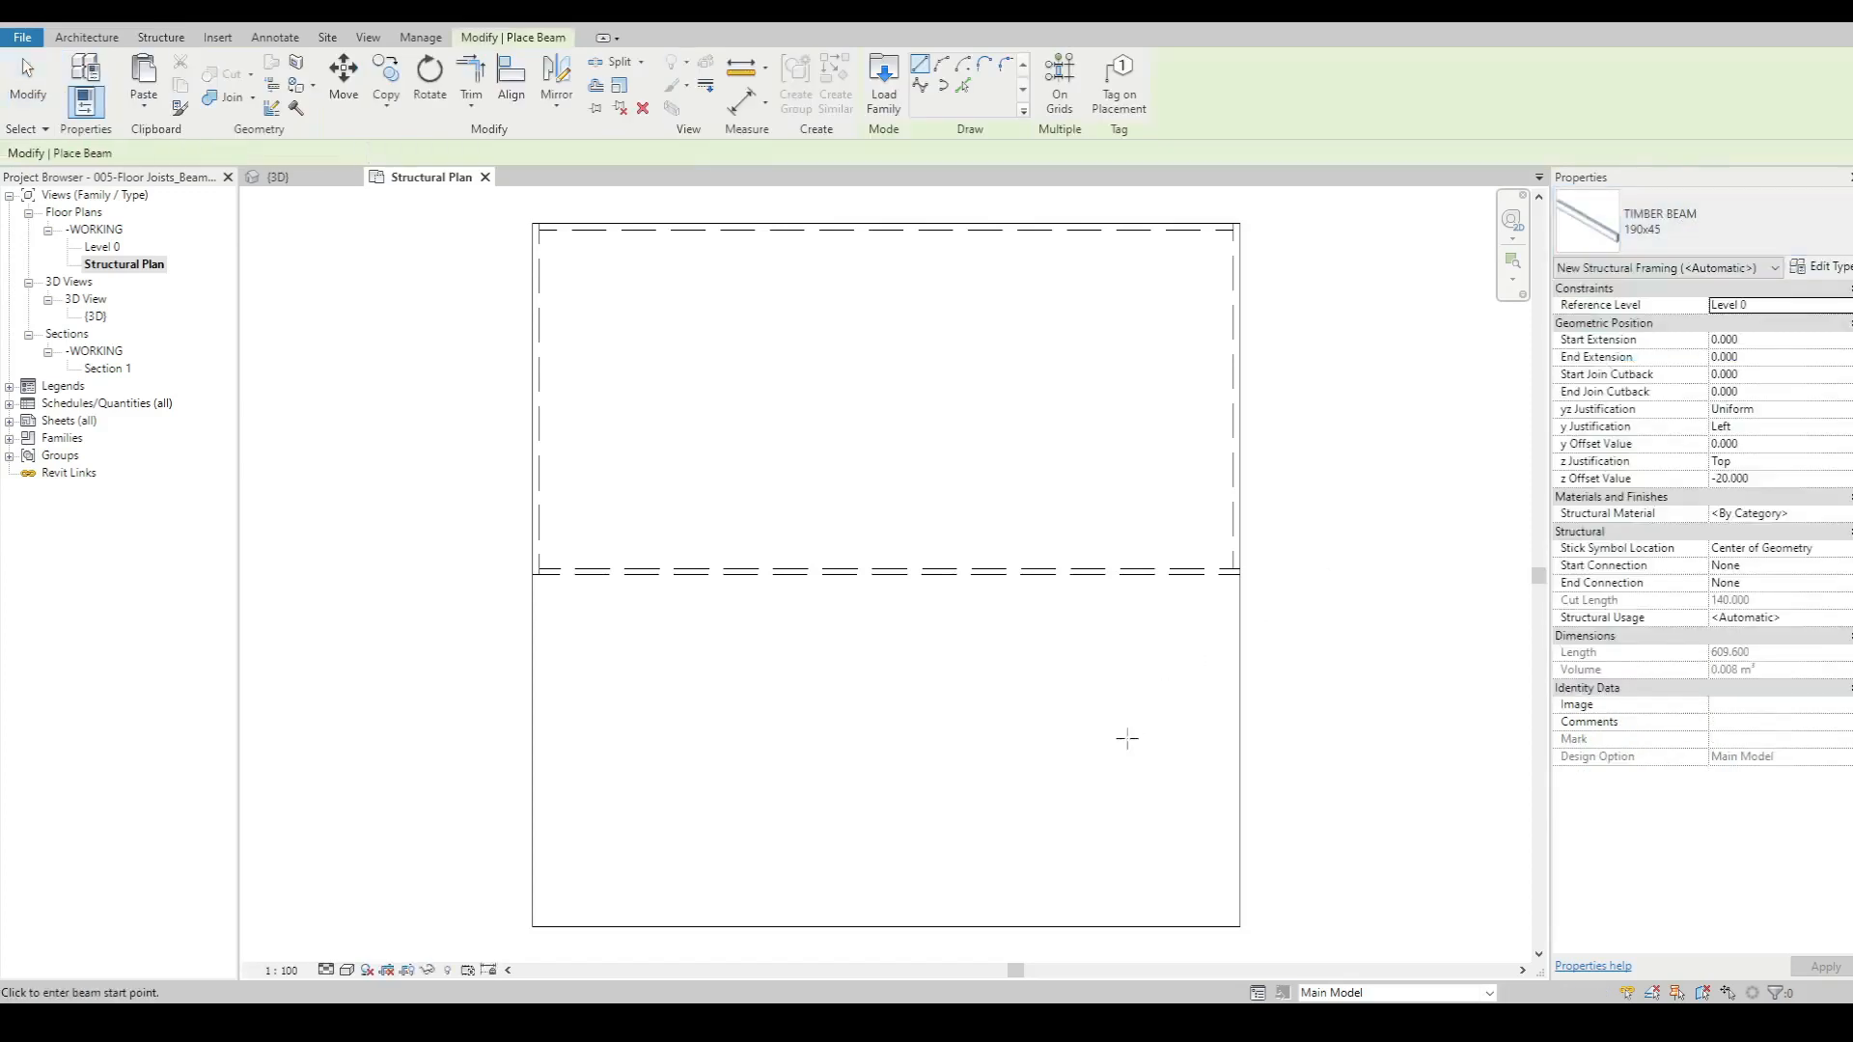
click(1137, 850)
click(770, 846)
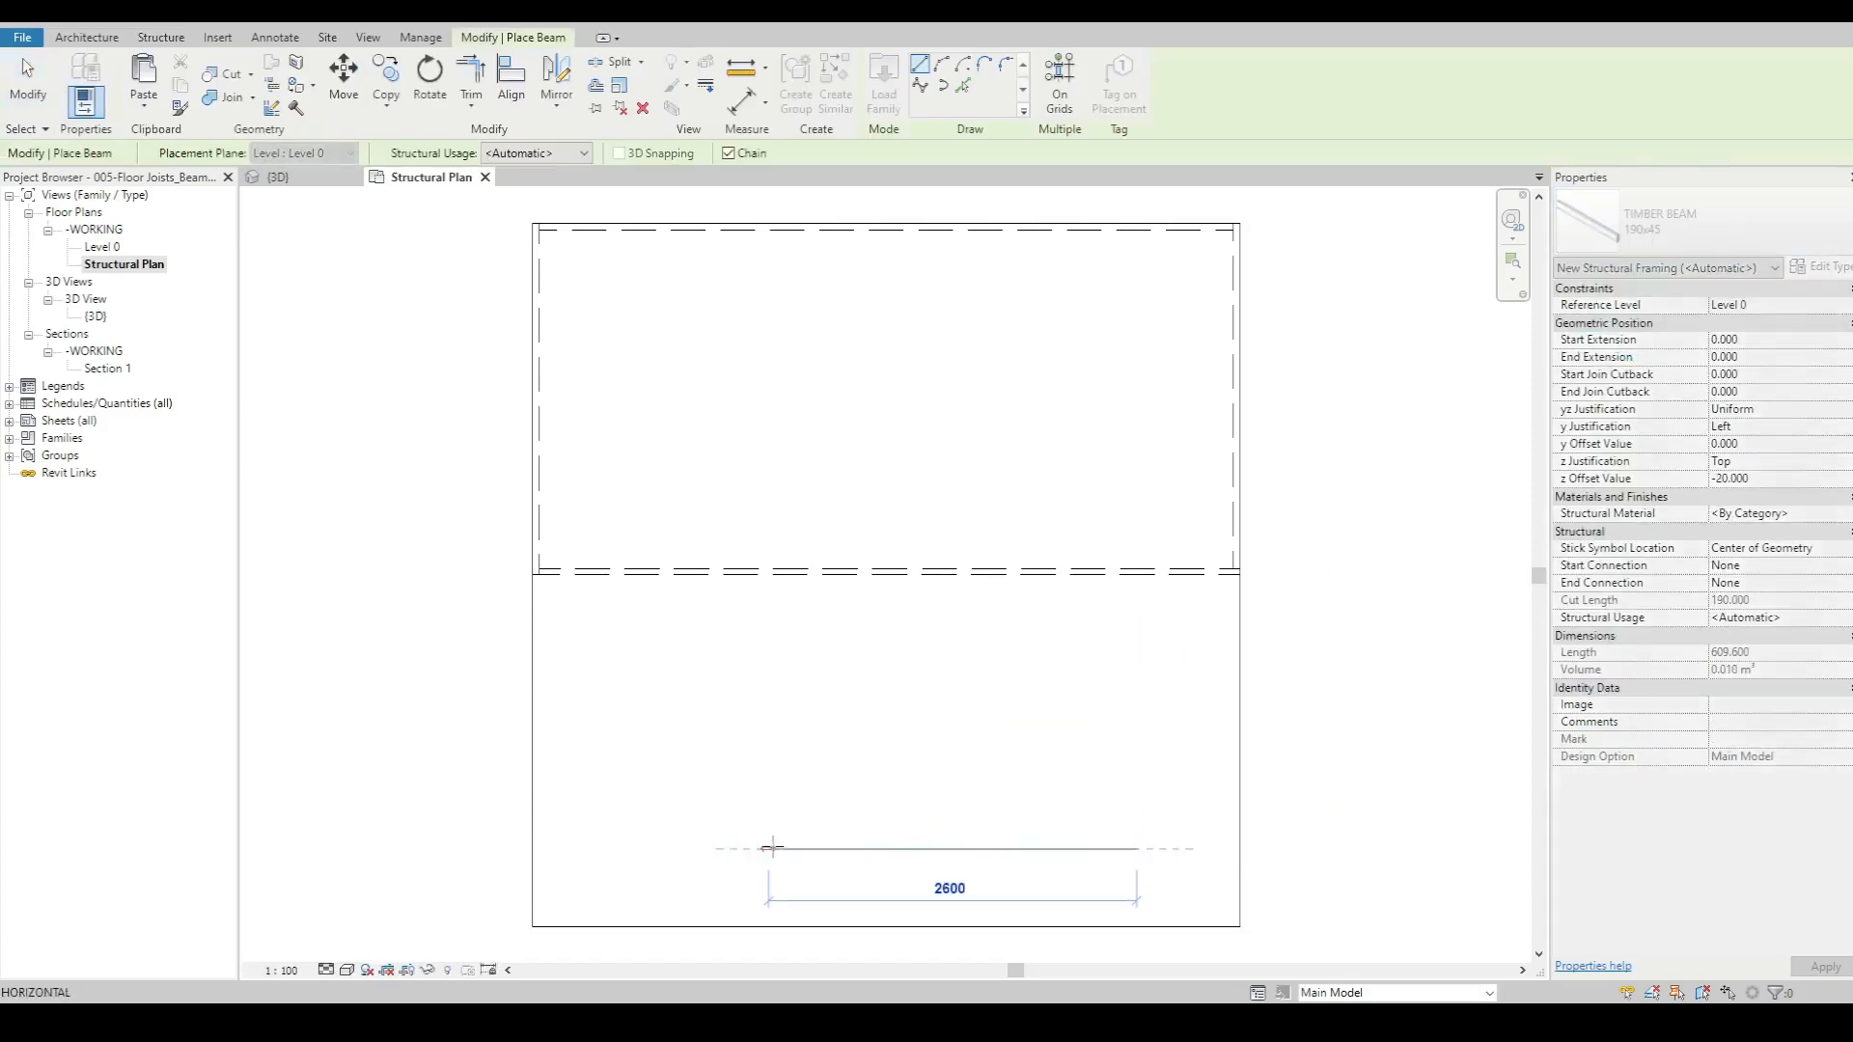
click(772, 680)
click(1129, 823)
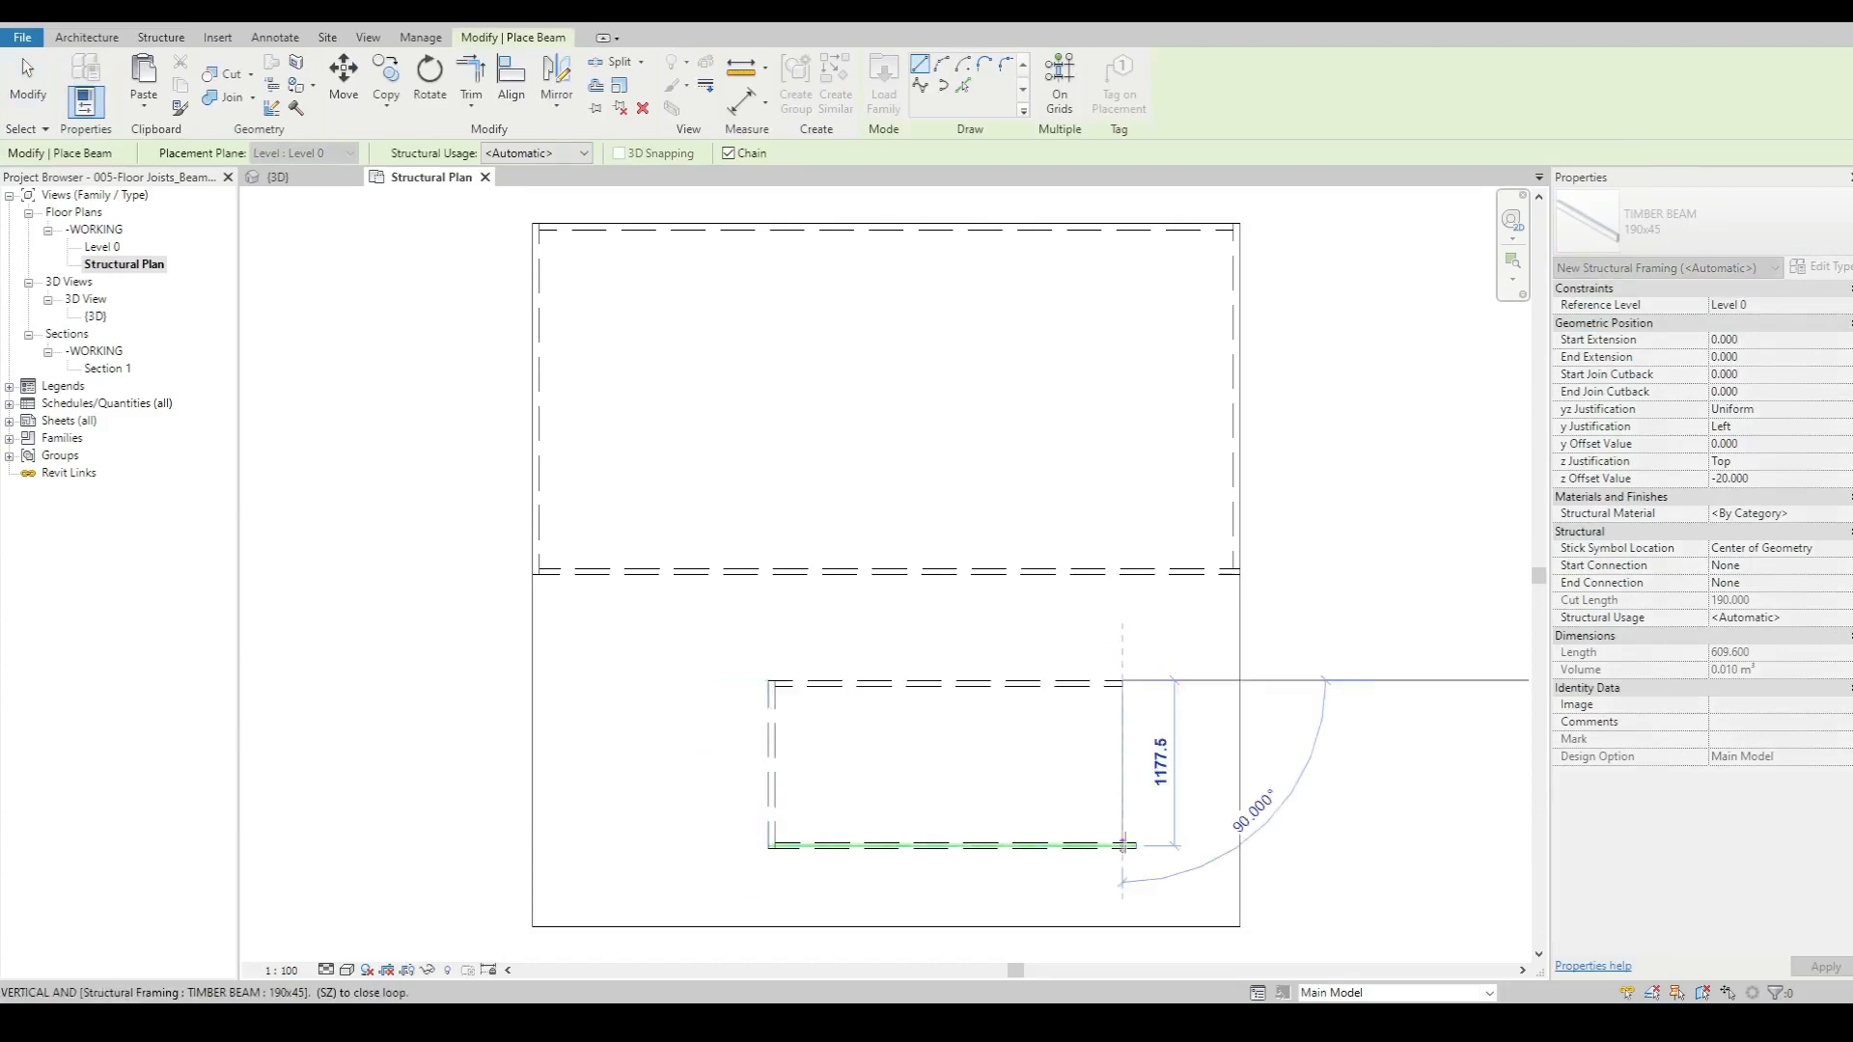
click(1123, 836)
key(Escape)
key(Escape)
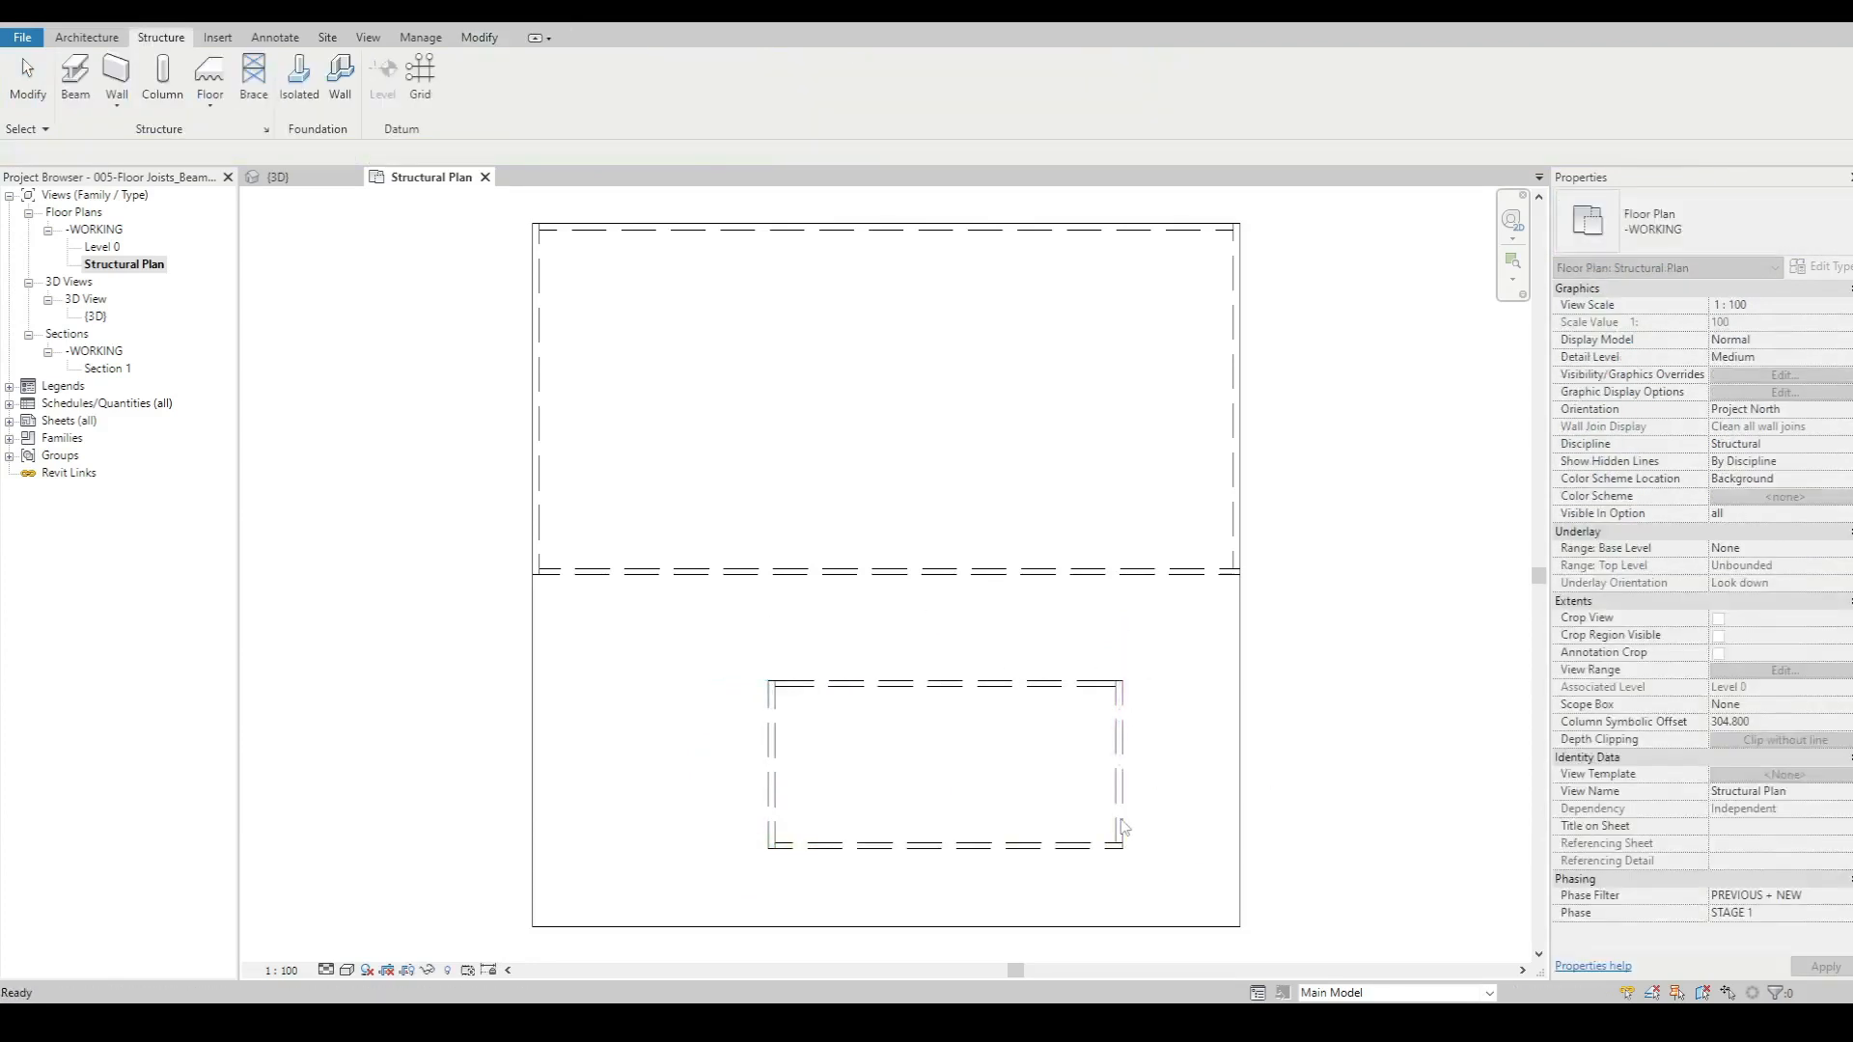
- Move the whole 190x45 beam rectangle so its lower-right corner meets the floor's lower-right corner
key(Tab)
click(1122, 827)
key(m)
key(v)
click(1122, 847)
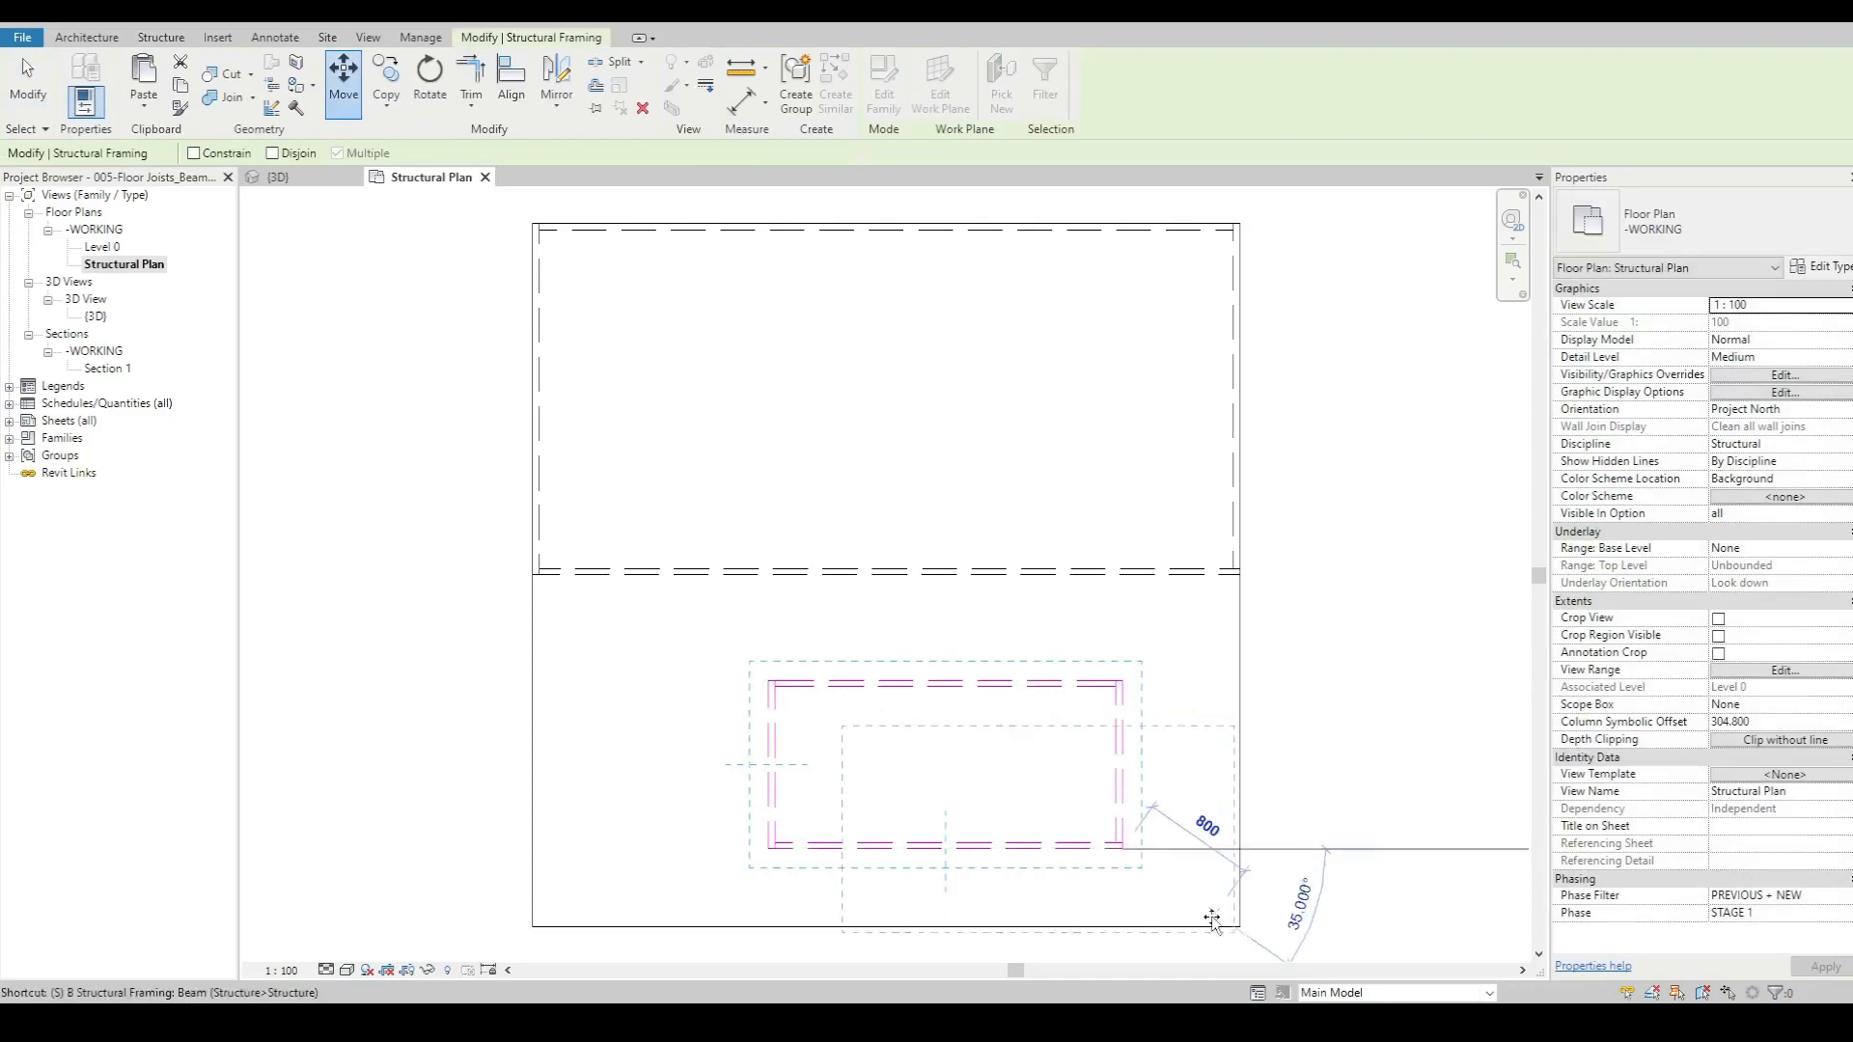
click(1237, 926)
key(Escape)
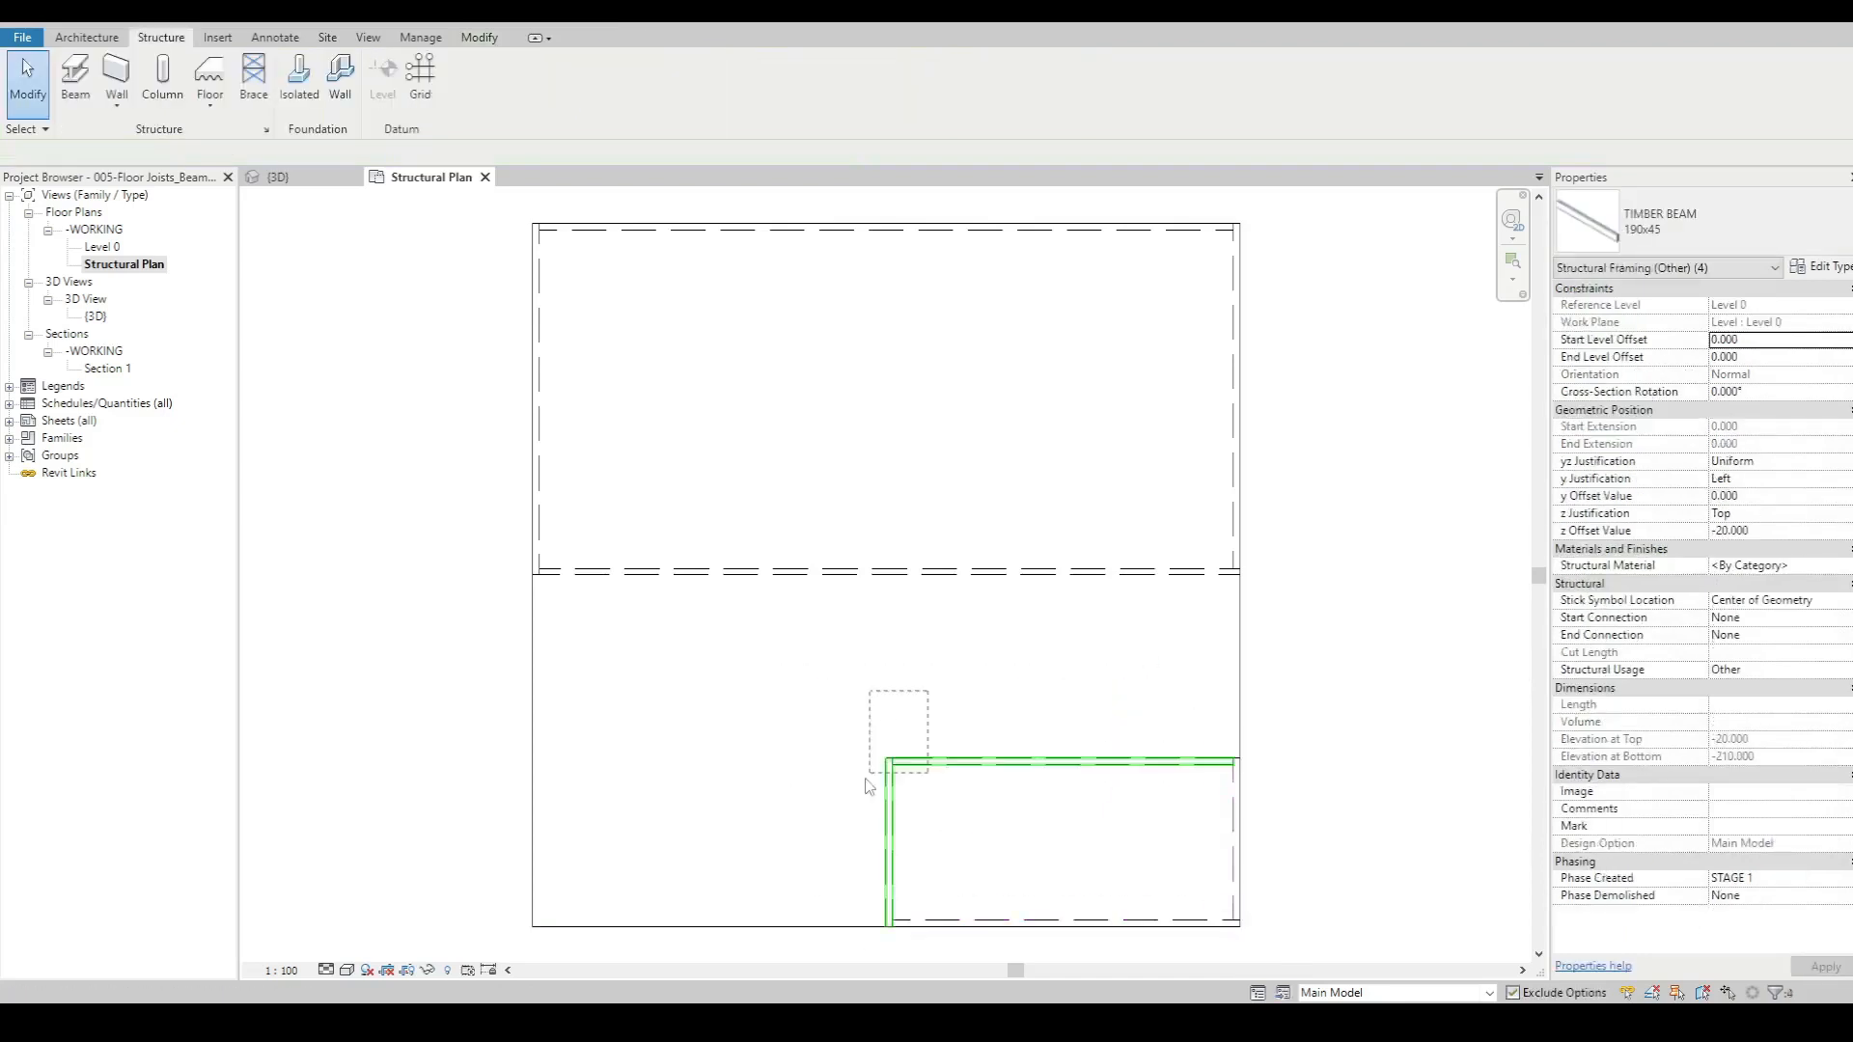
- Move the upper and left 190x45 beams so their corner meets the lower-left corner of the 140x45 frame
click(880, 762)
key(m)
key(v)
click(866, 802)
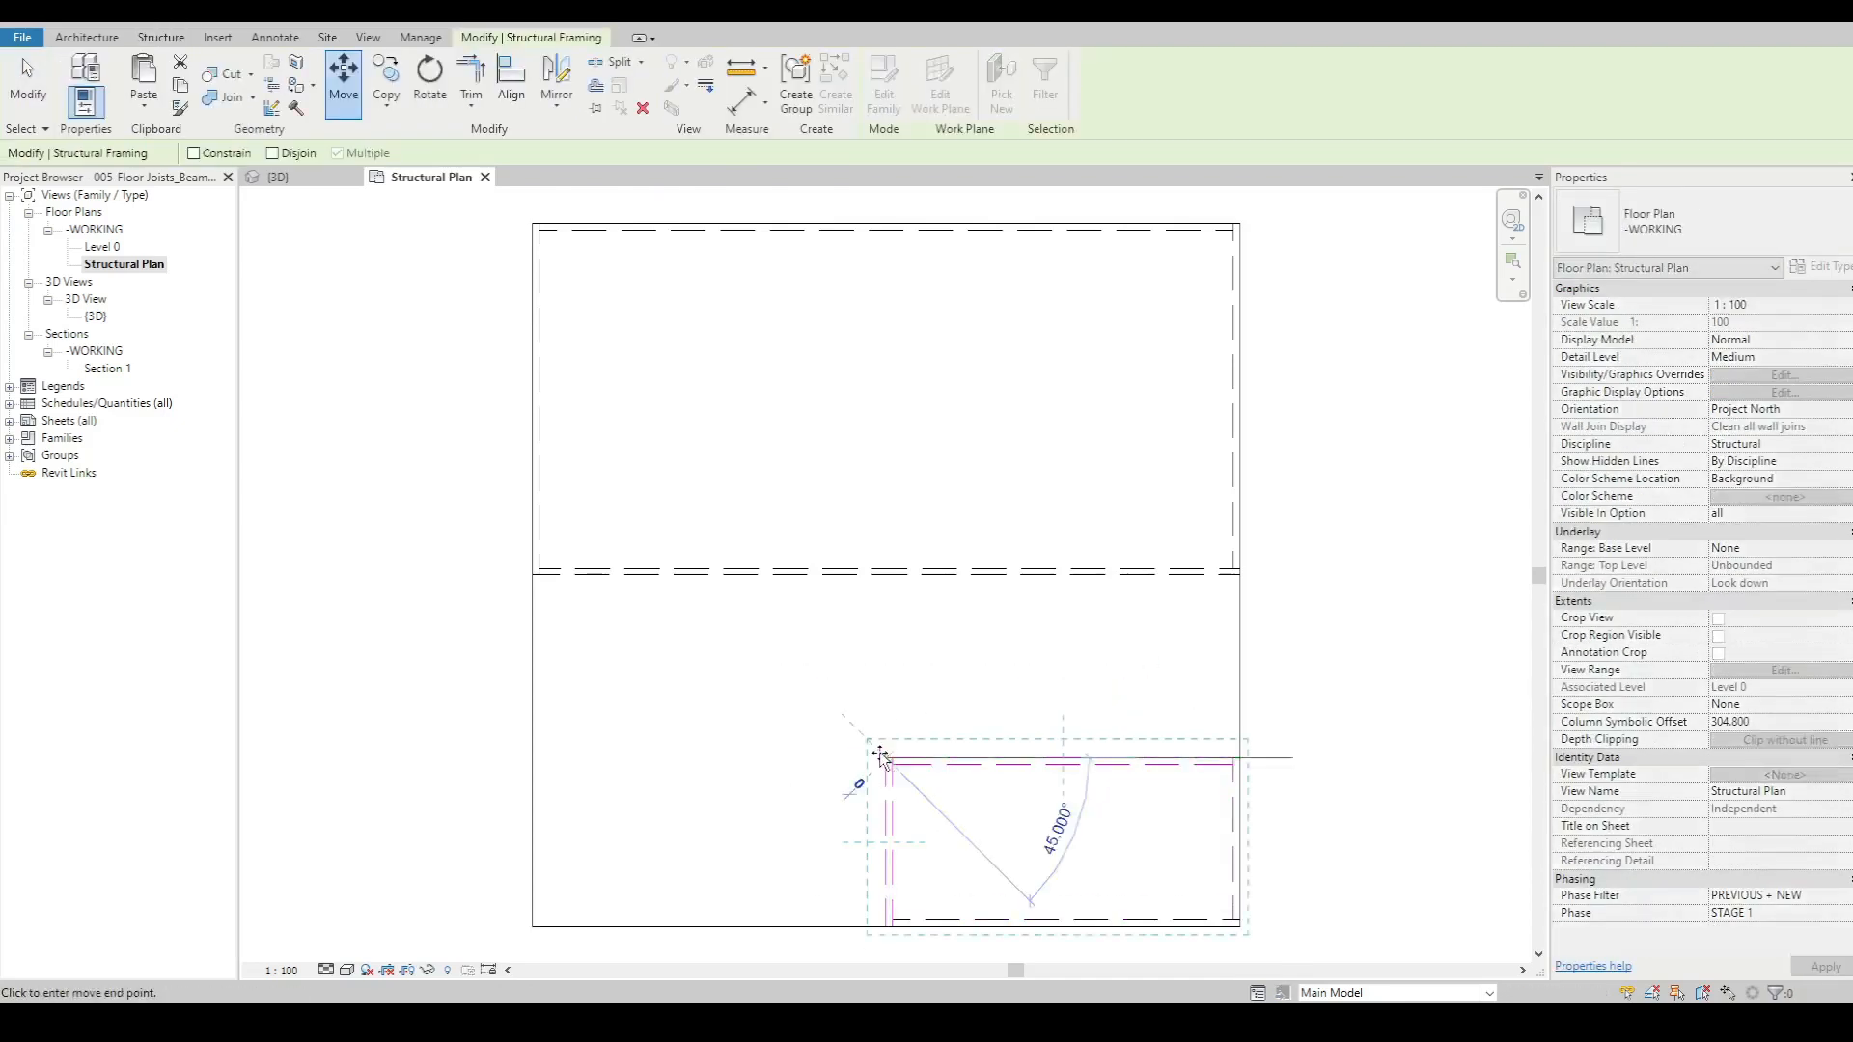
click(532, 576)
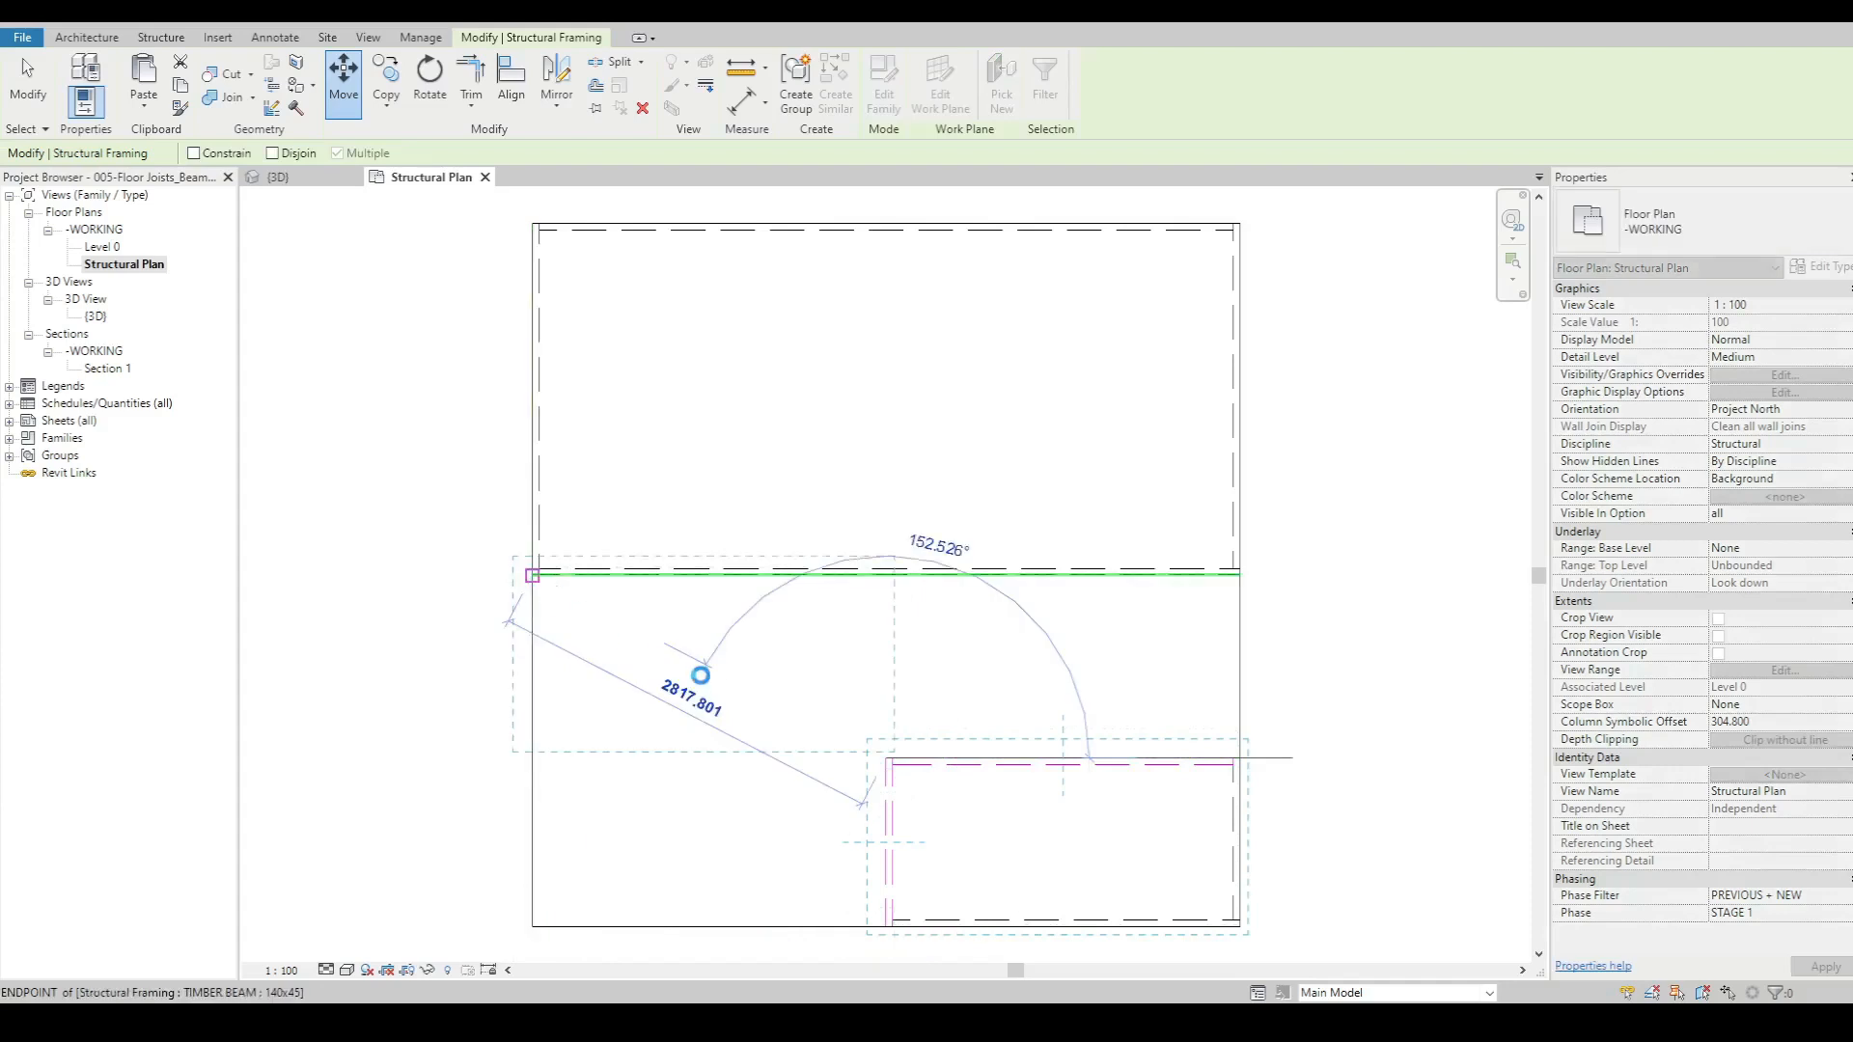
key(Escape)
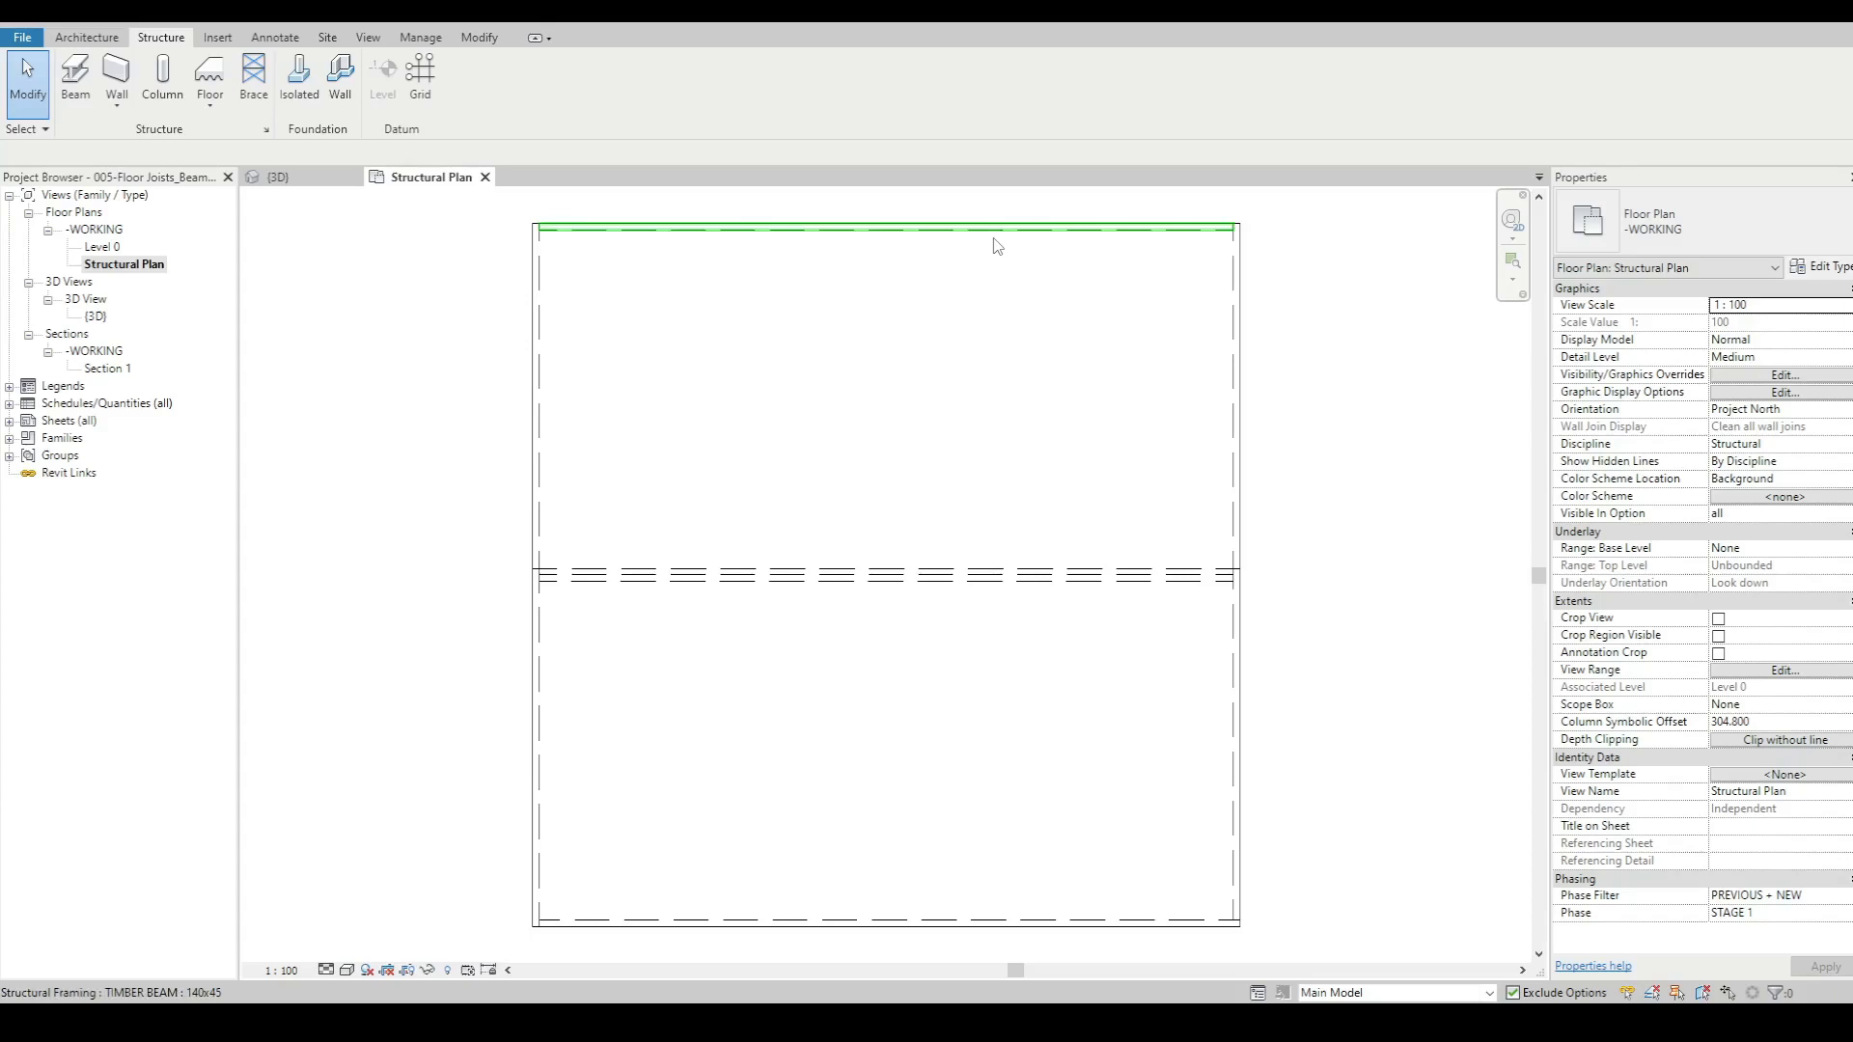
- Cycle the selection to the plywood floor covering the beams and remove it from the plan view
key(Tab)
key(Tab)
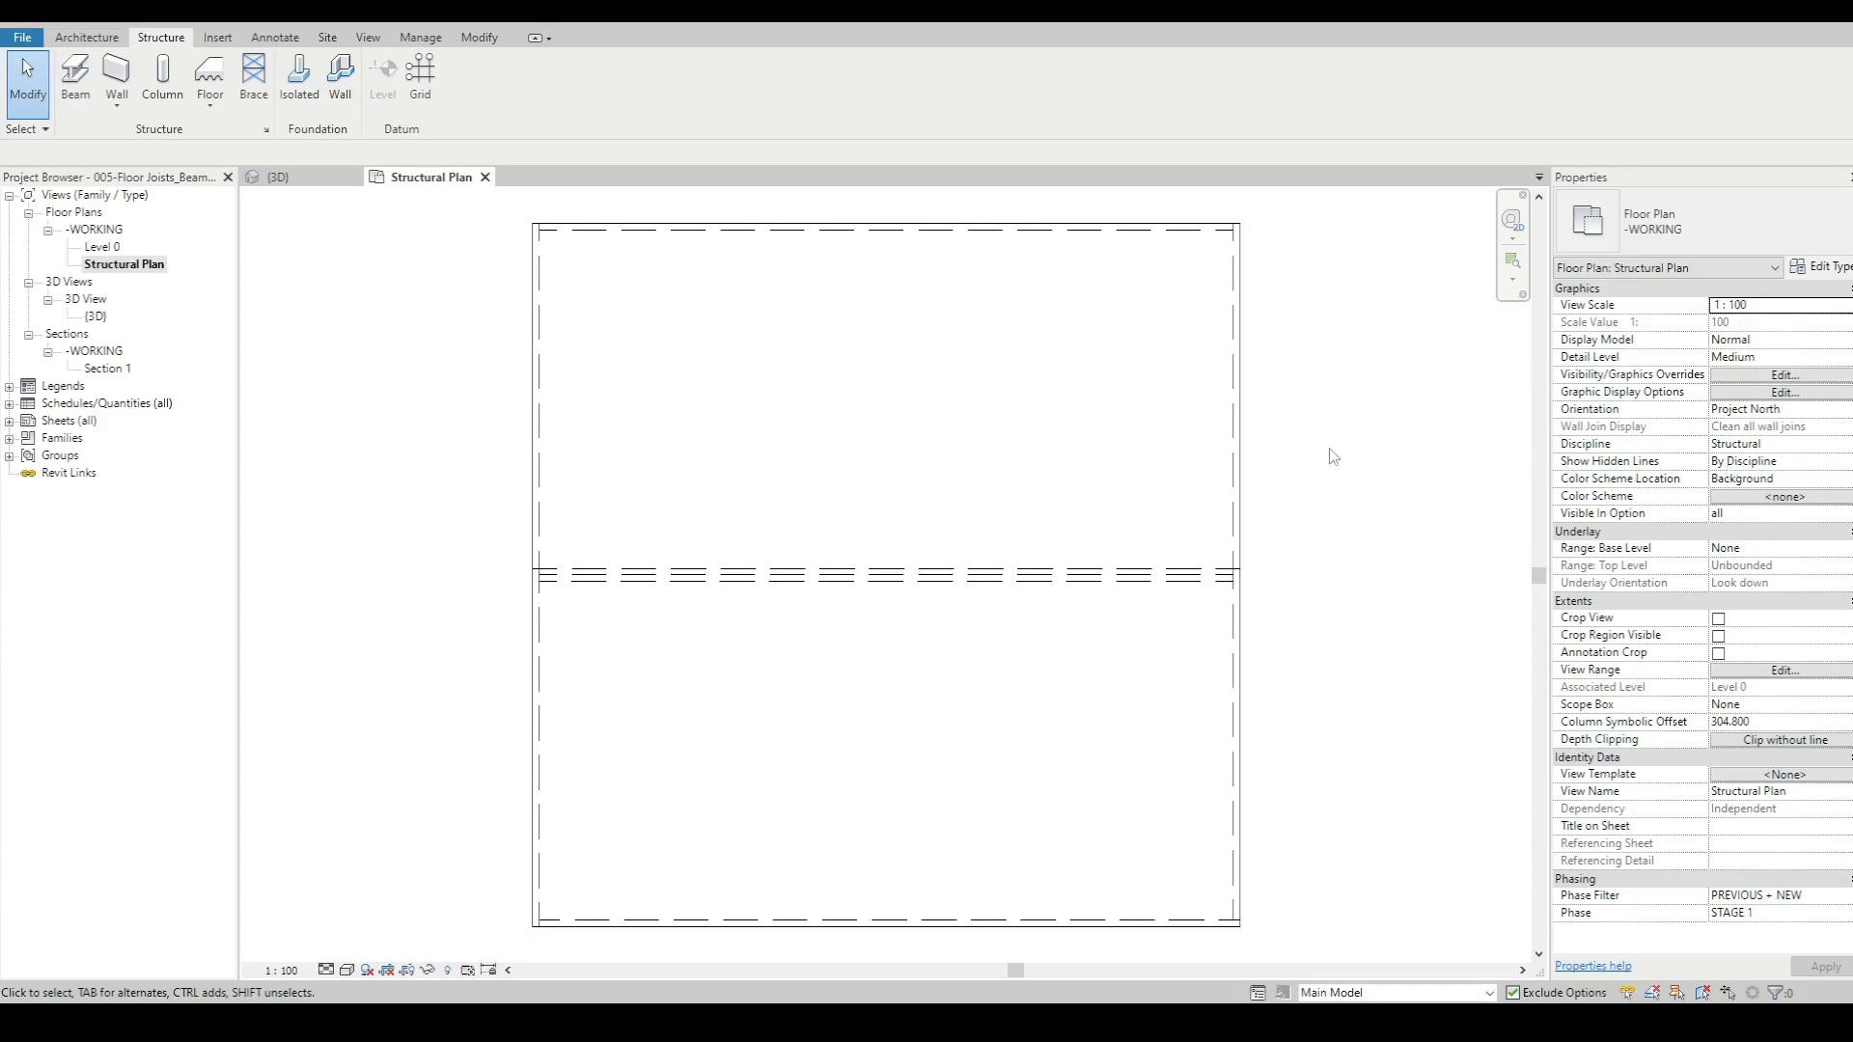
key(Tab)
key(Tab)
key(Tab)
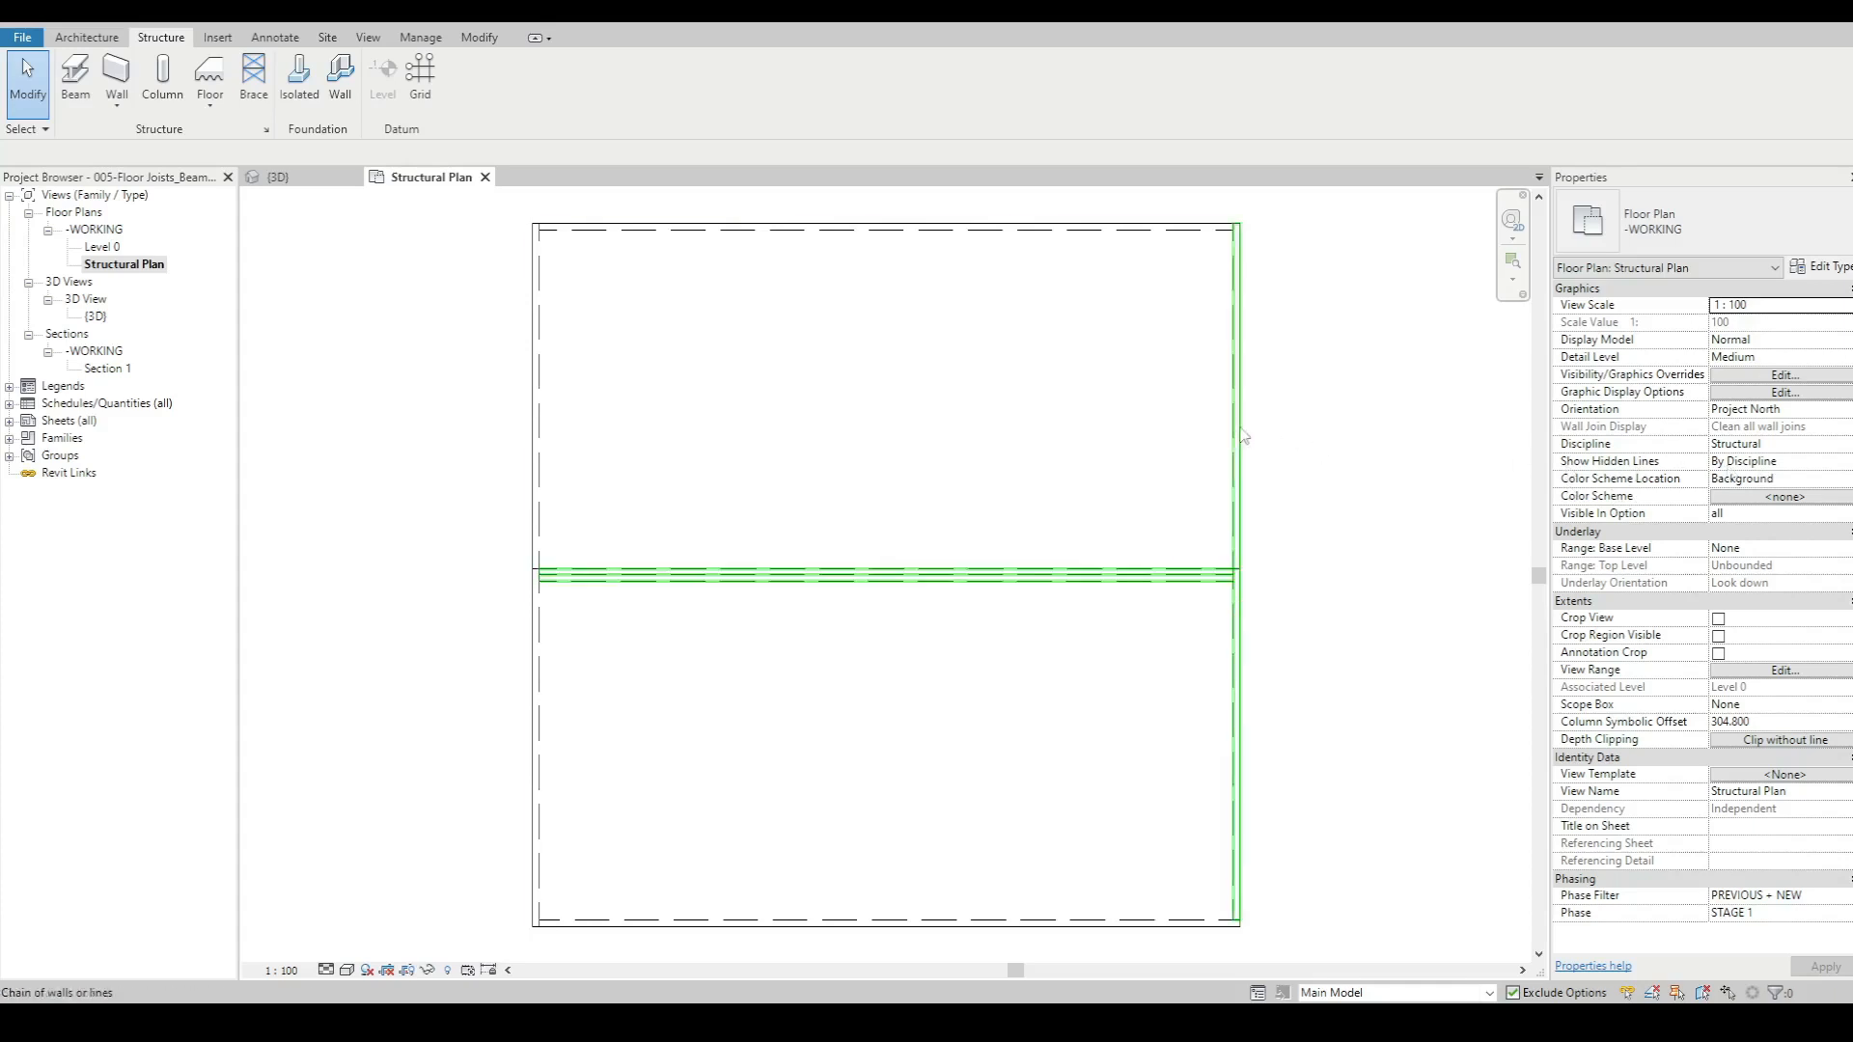
click(1243, 436)
key(Delete)
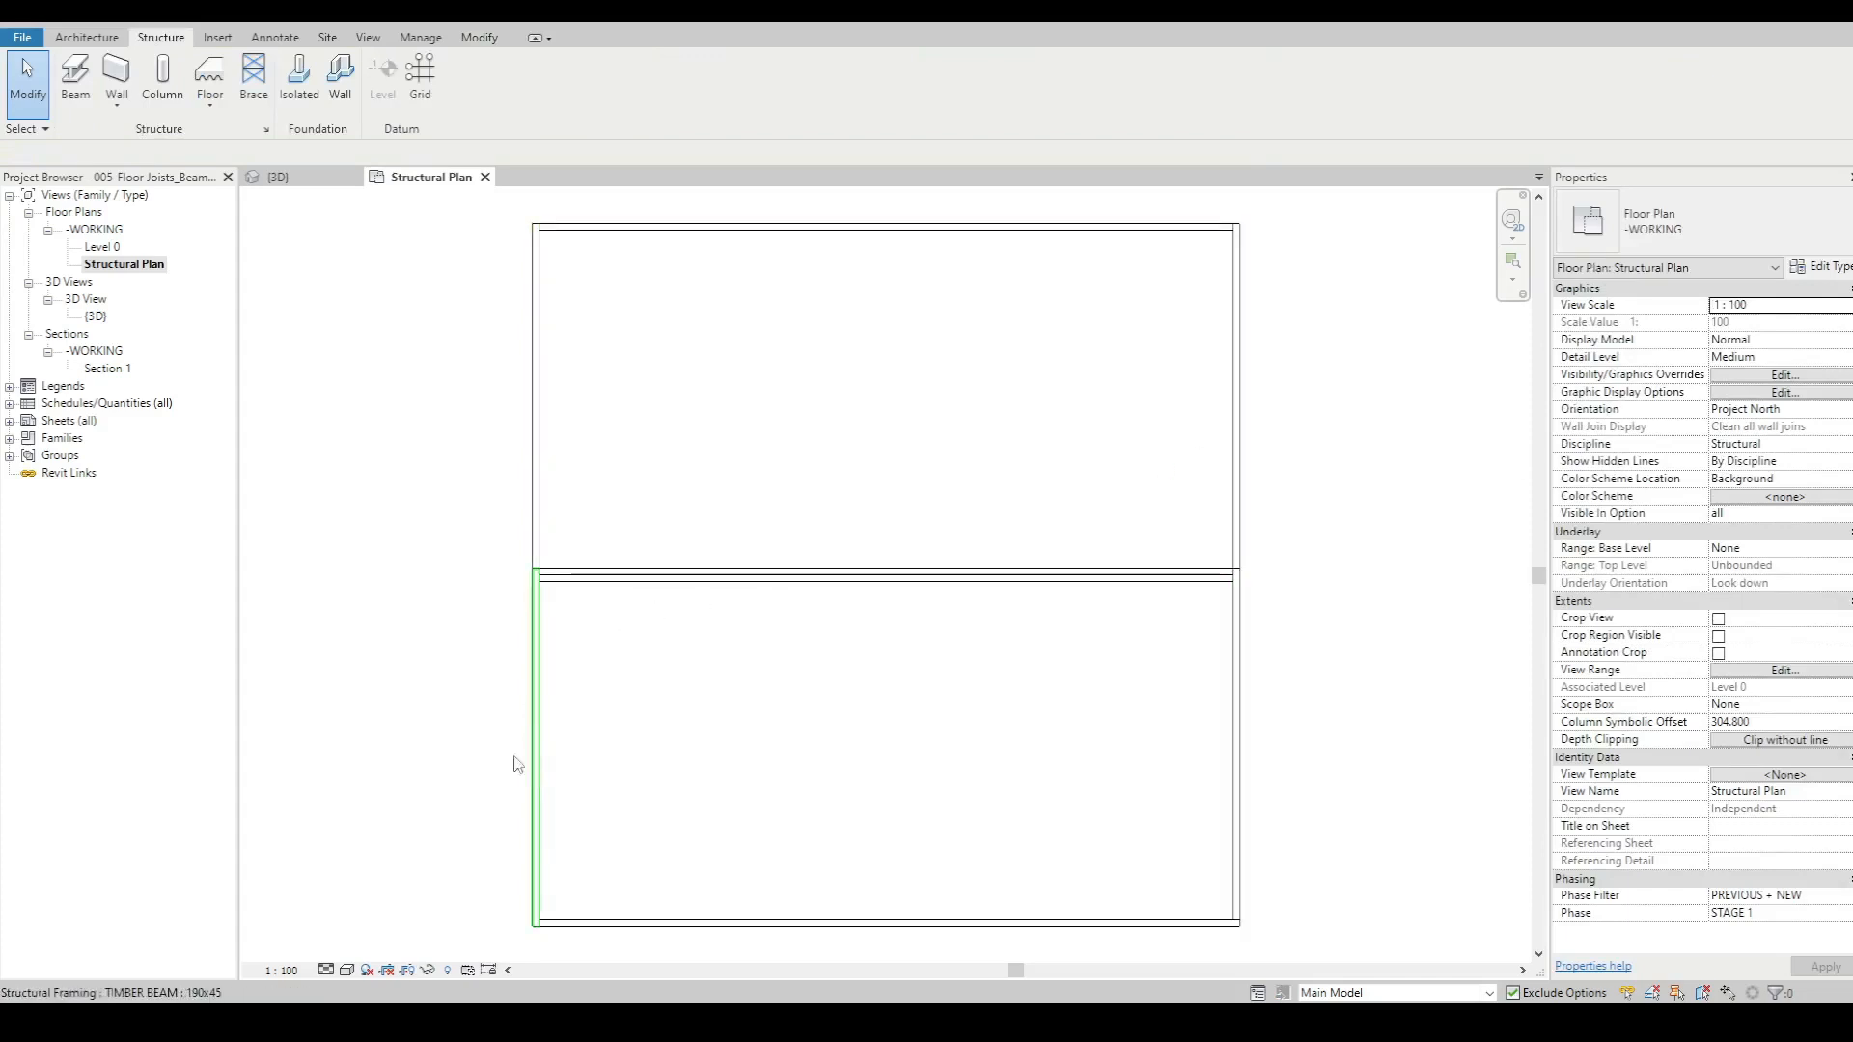
- Shorten the left 190x45 beam so its upper end meets the line between the two middle beams
scroll(541, 590, up, 5)
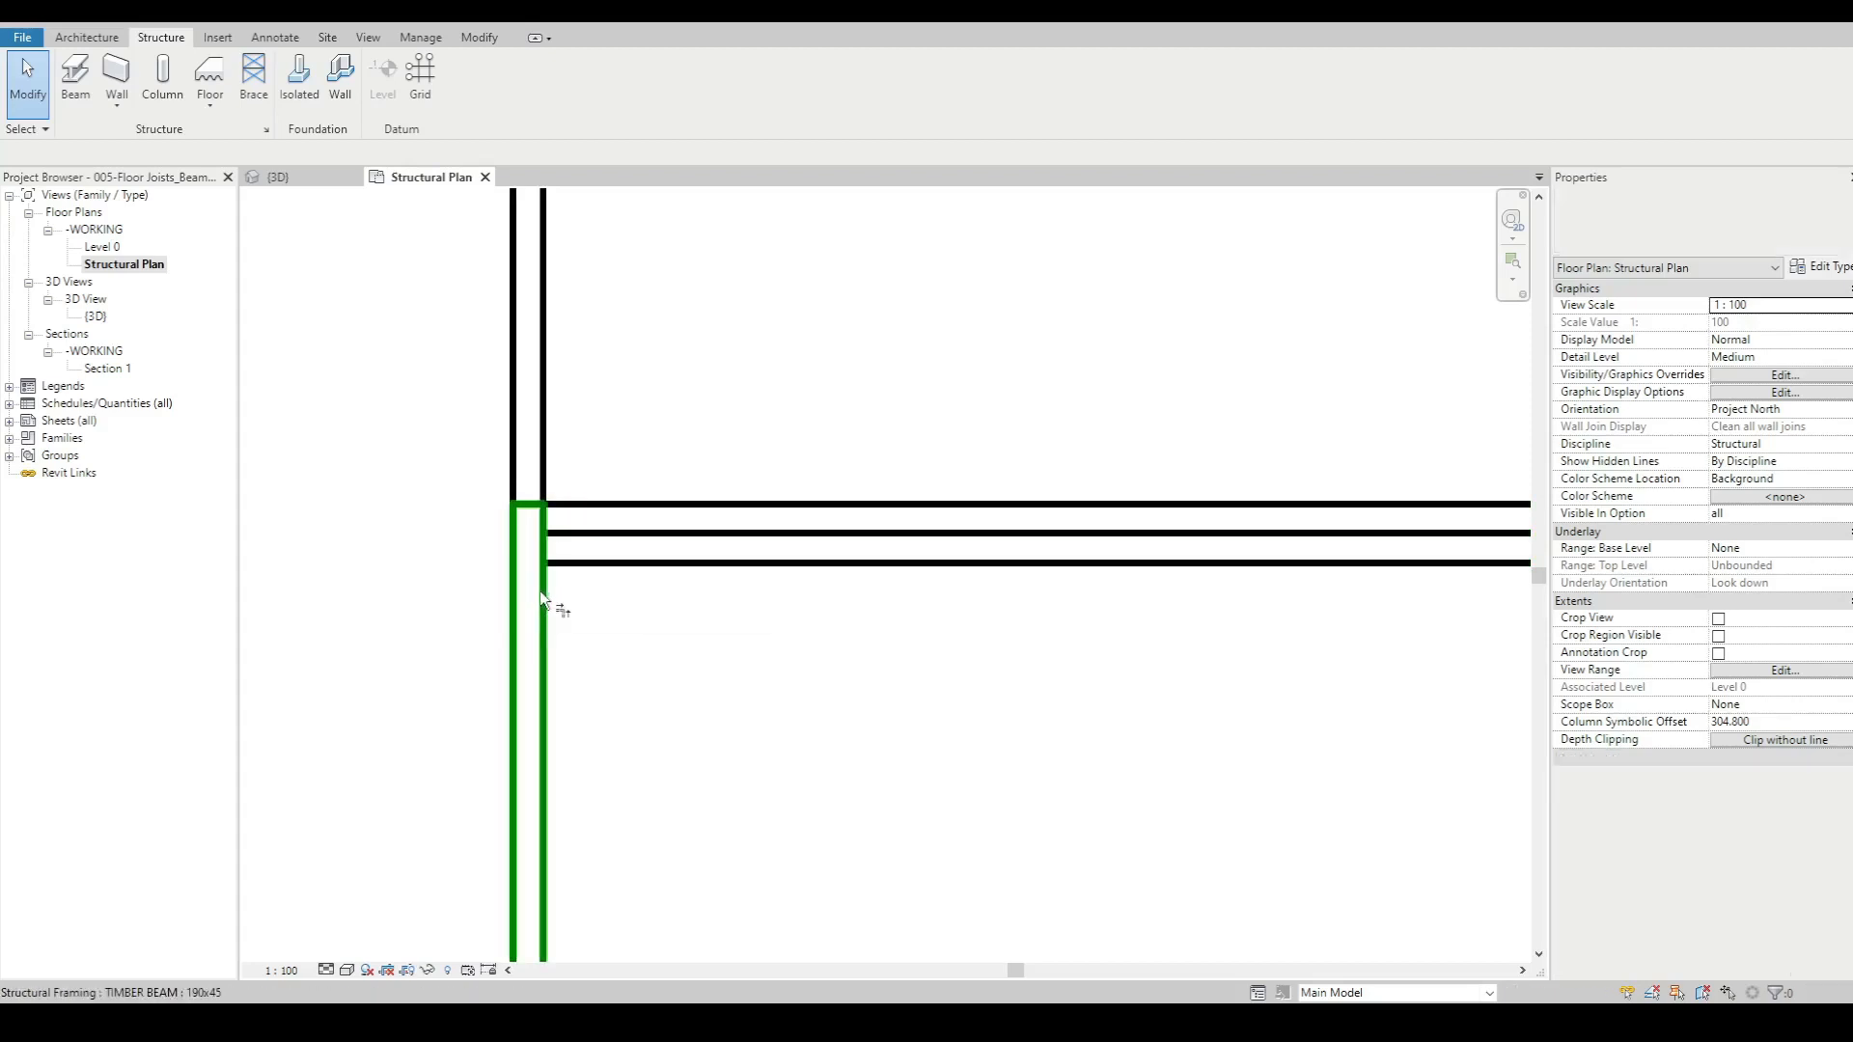
key(t)
key(r)
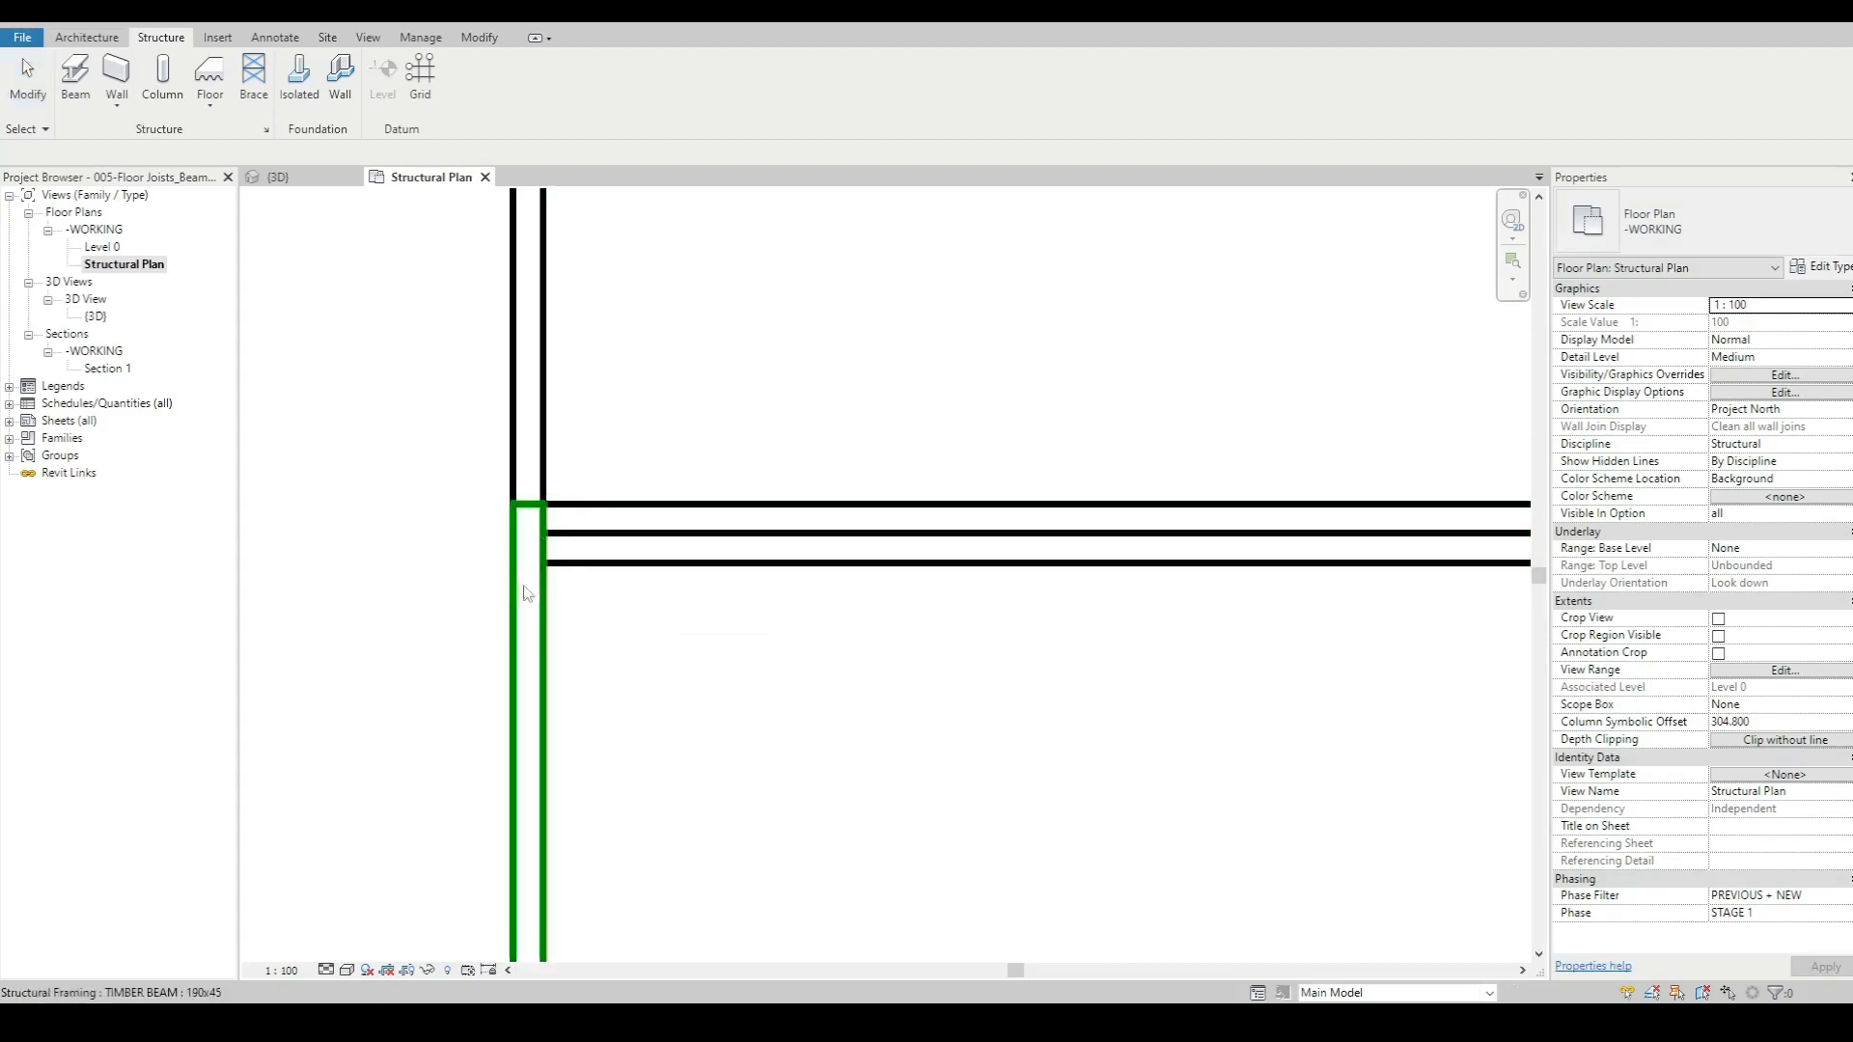
key(Escape)
click(526, 542)
scroll(532, 493, up, 2)
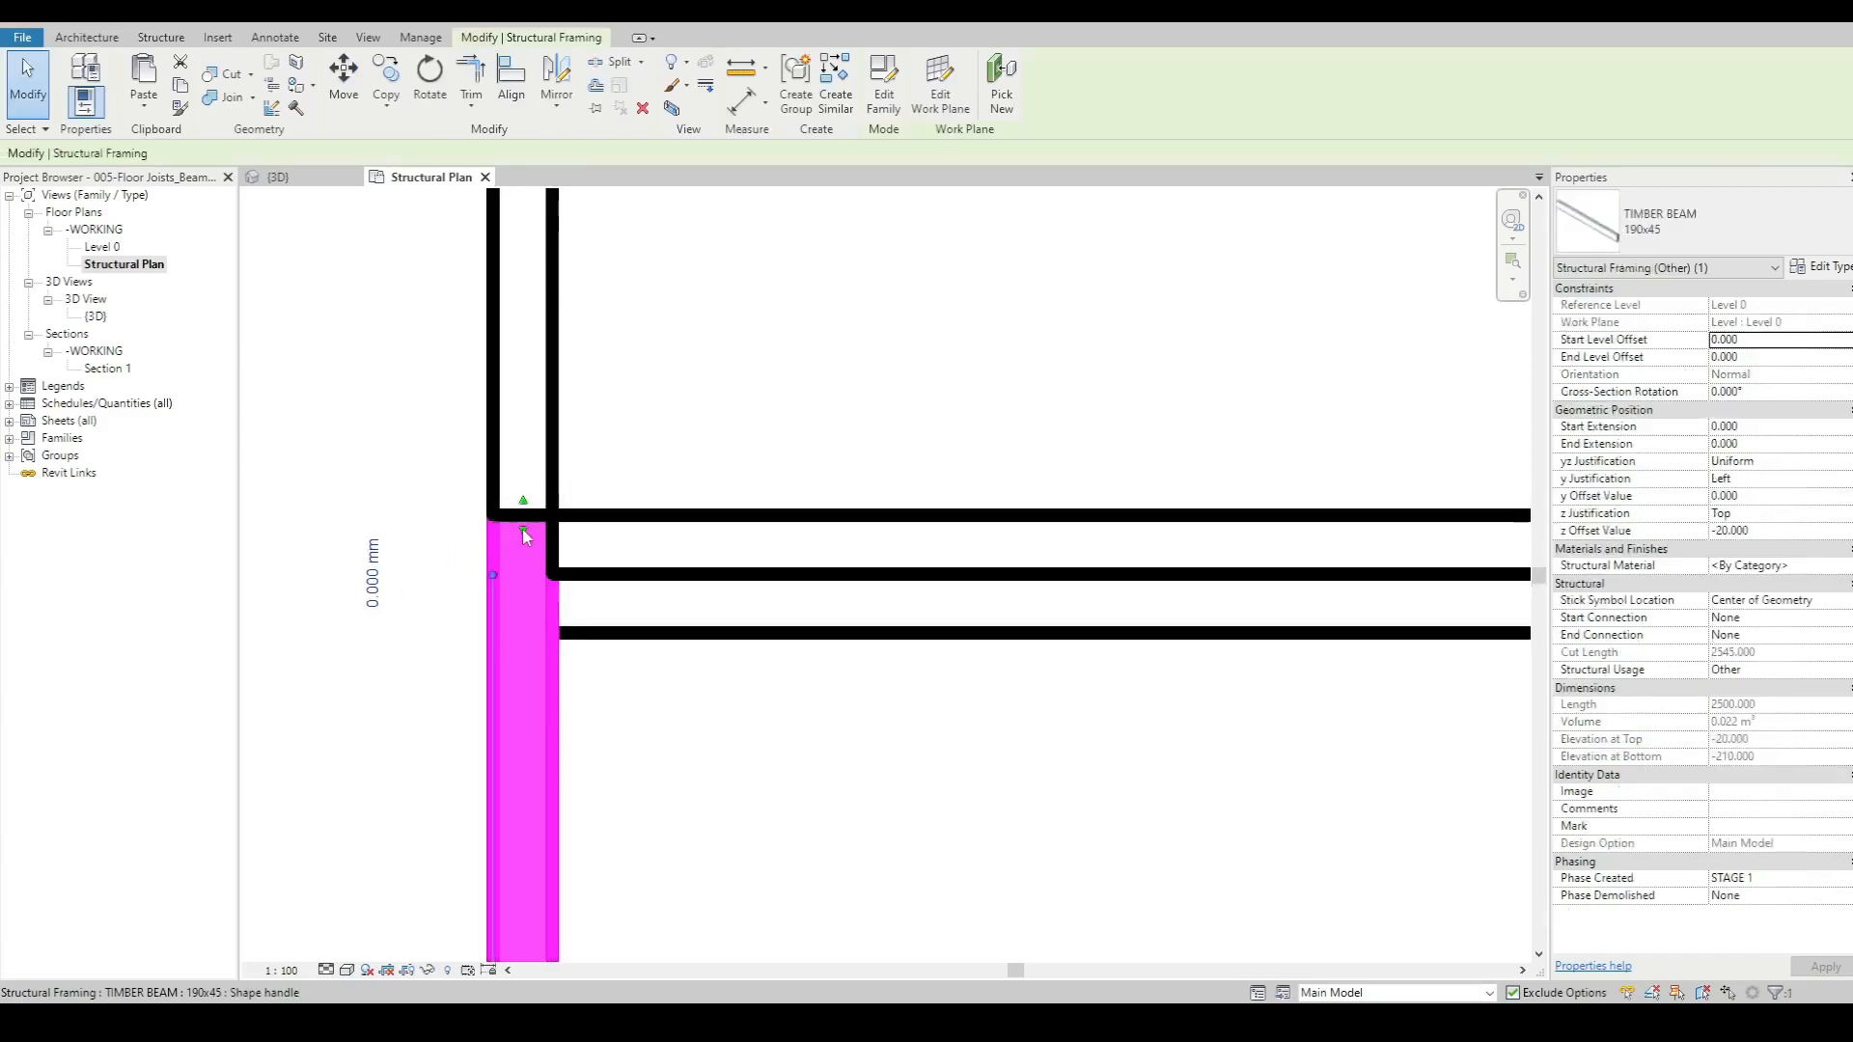
drag(523, 529, 525, 572)
click(556, 486)
click(644, 695)
- Shorten the right 190x45 beam's upper end to the line between the two middle beams, and check the framing's underside in the 3D view
scroll(345, 475, down, 7)
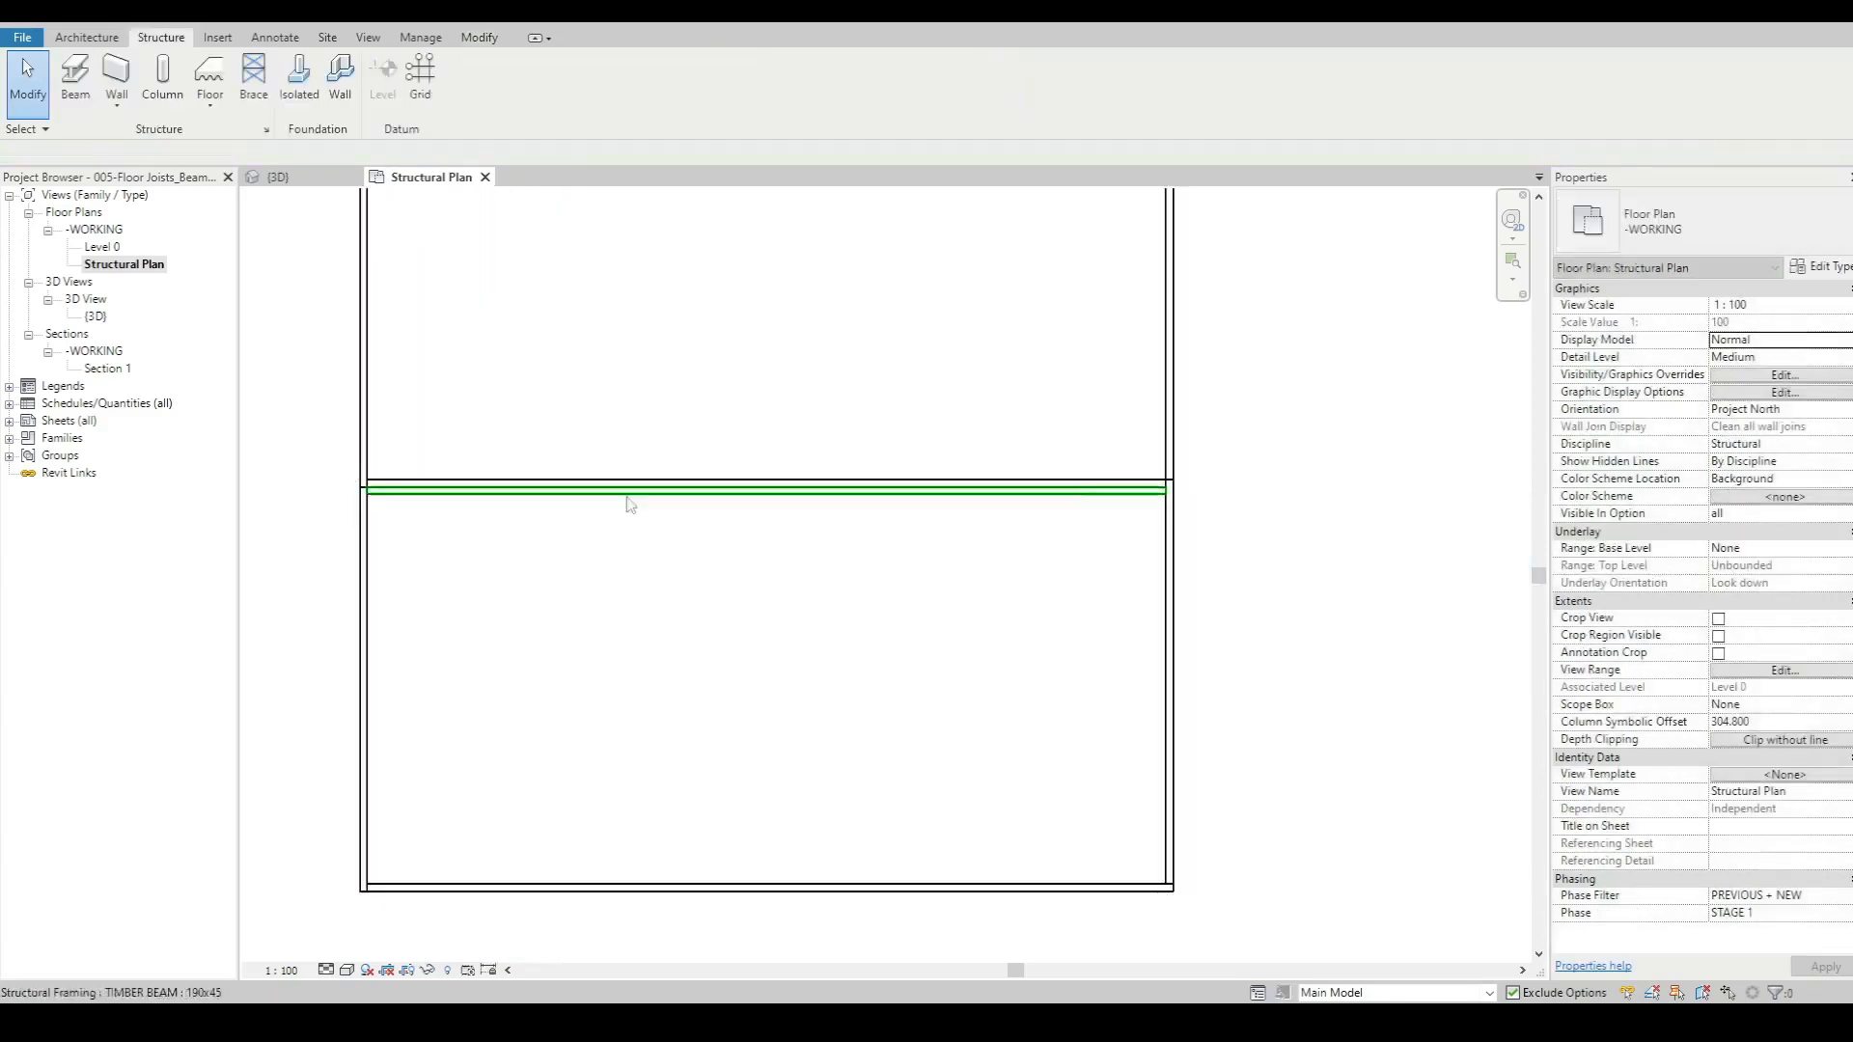
scroll(1179, 483, up, 6)
click(1131, 575)
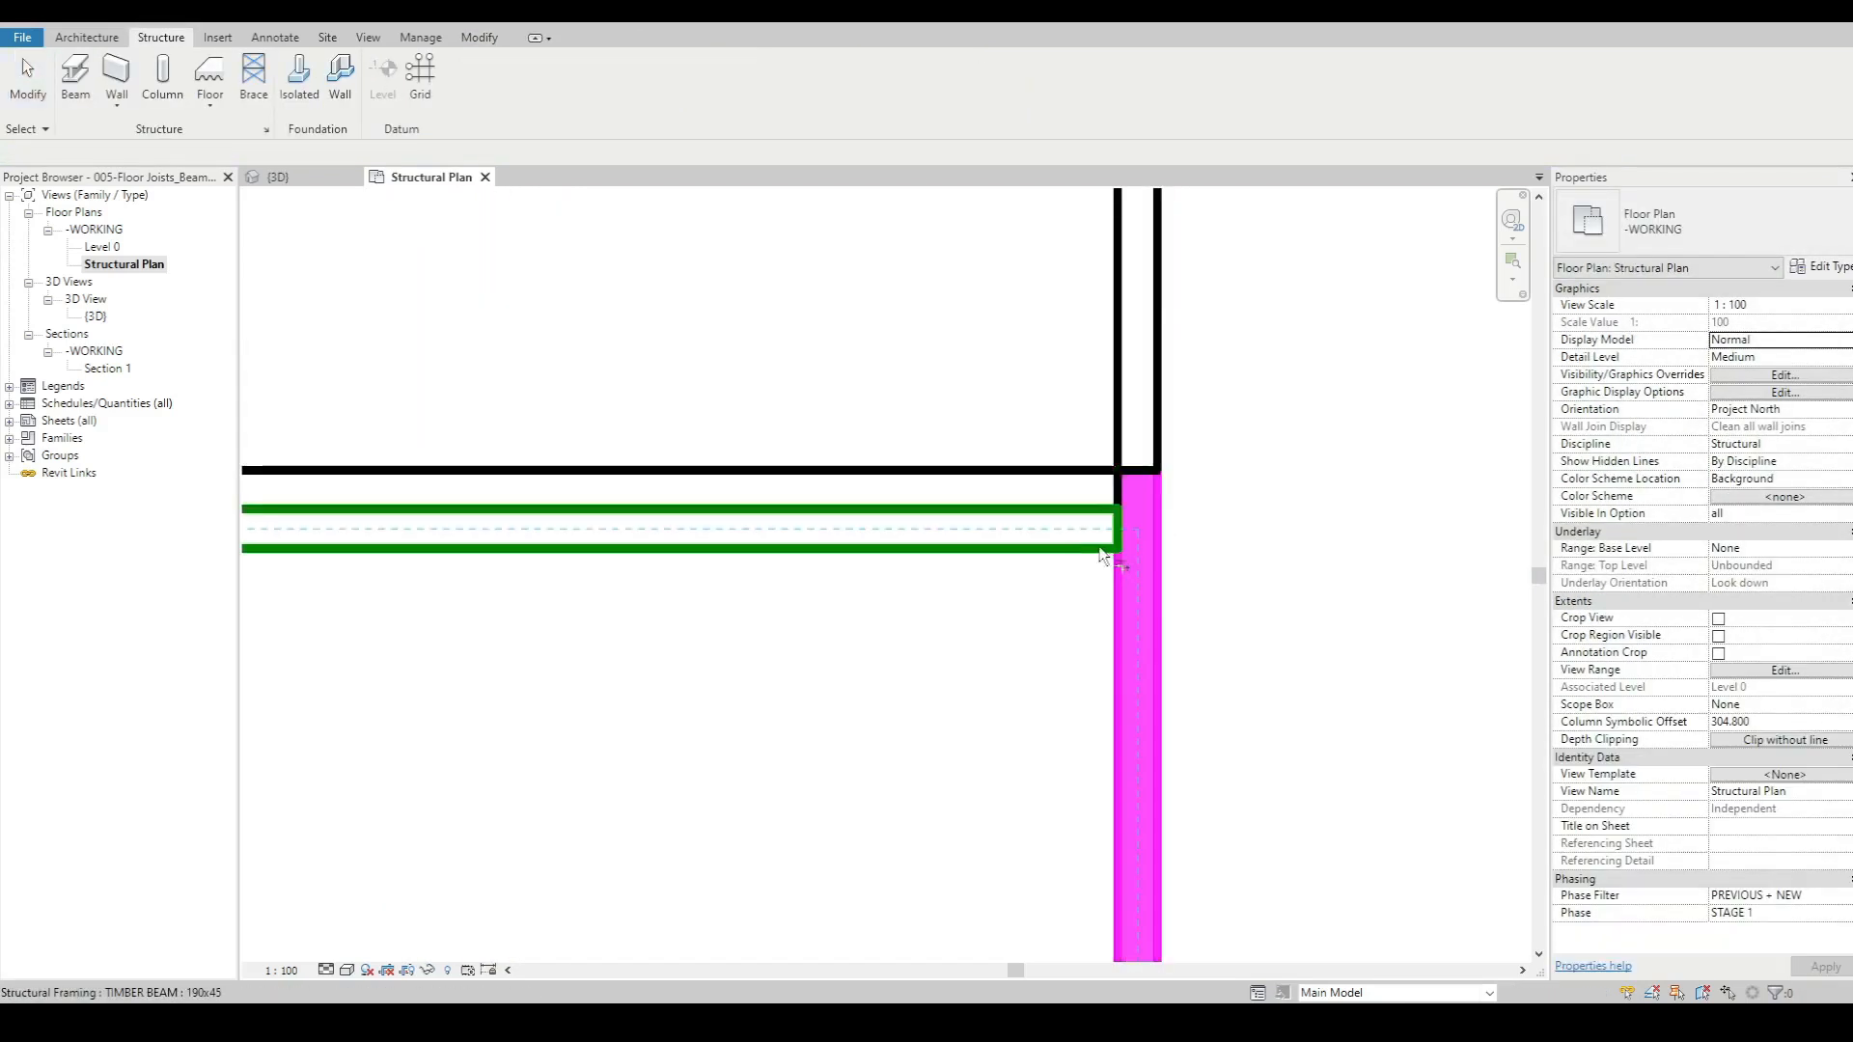
click(1106, 485)
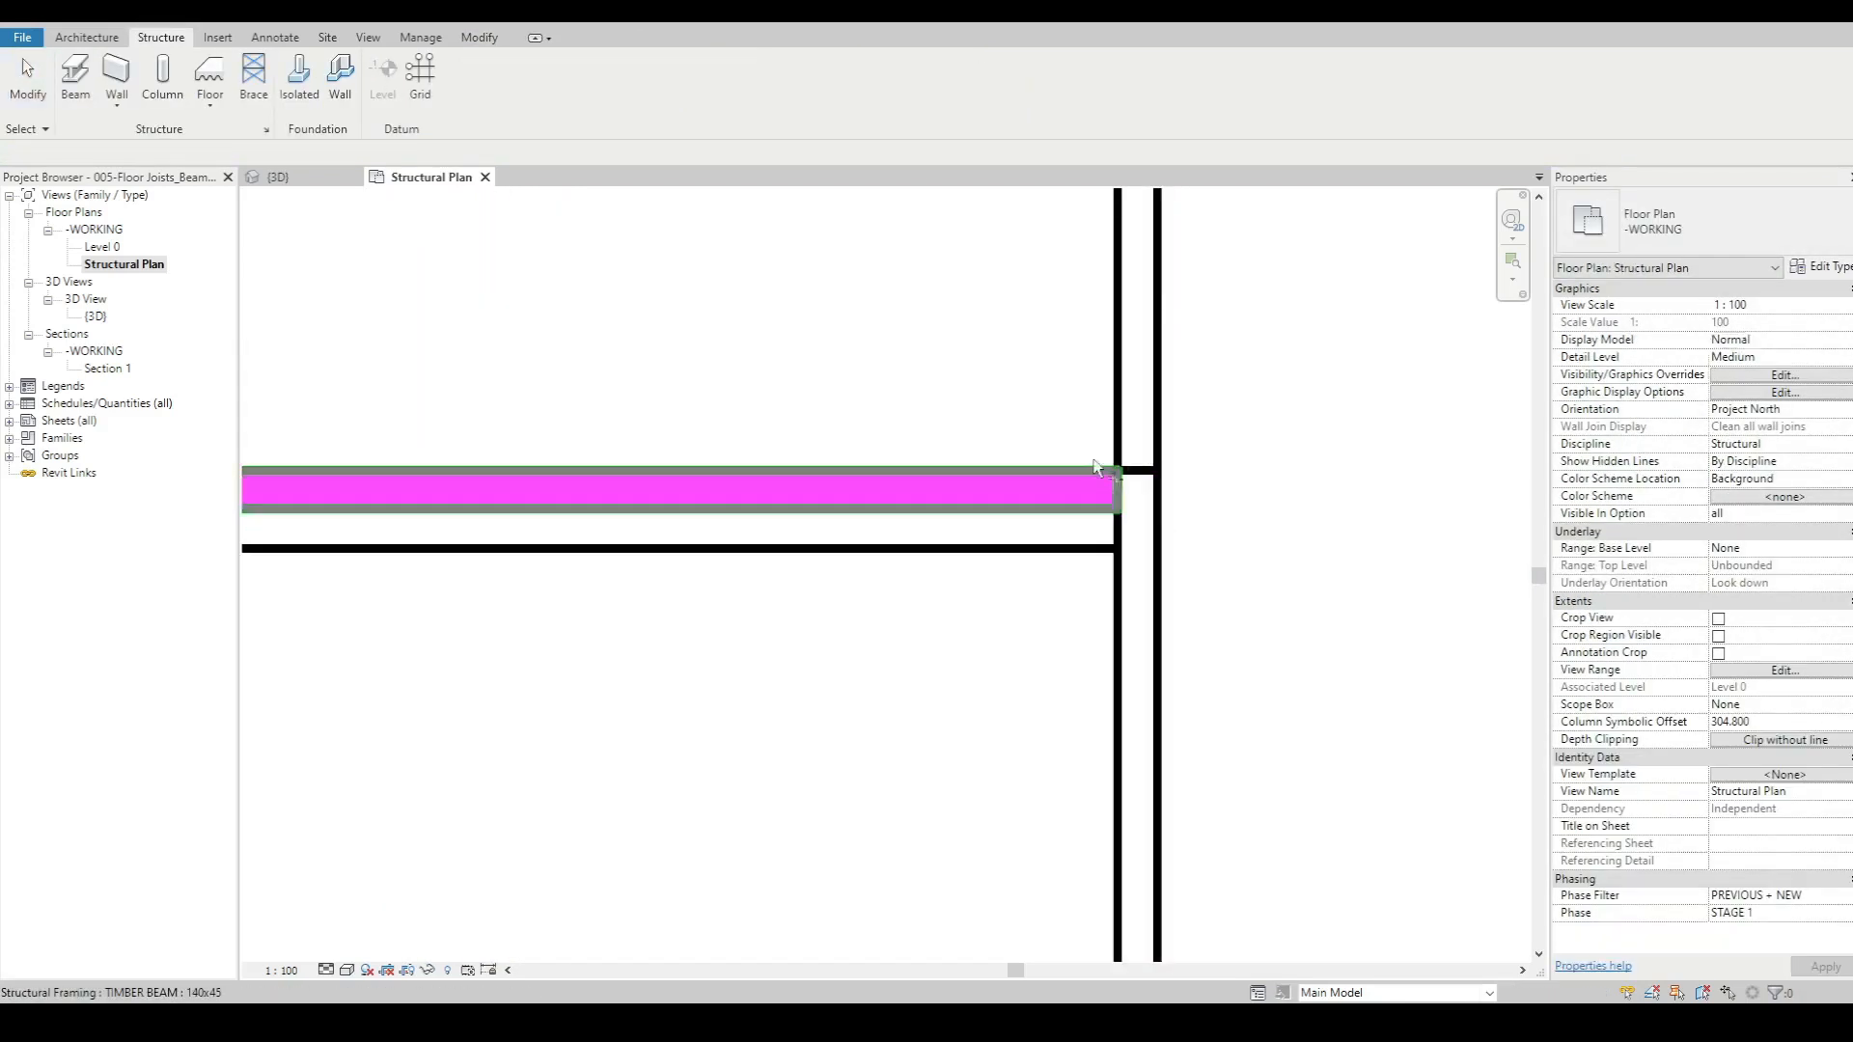
click(1170, 599)
click(1142, 485)
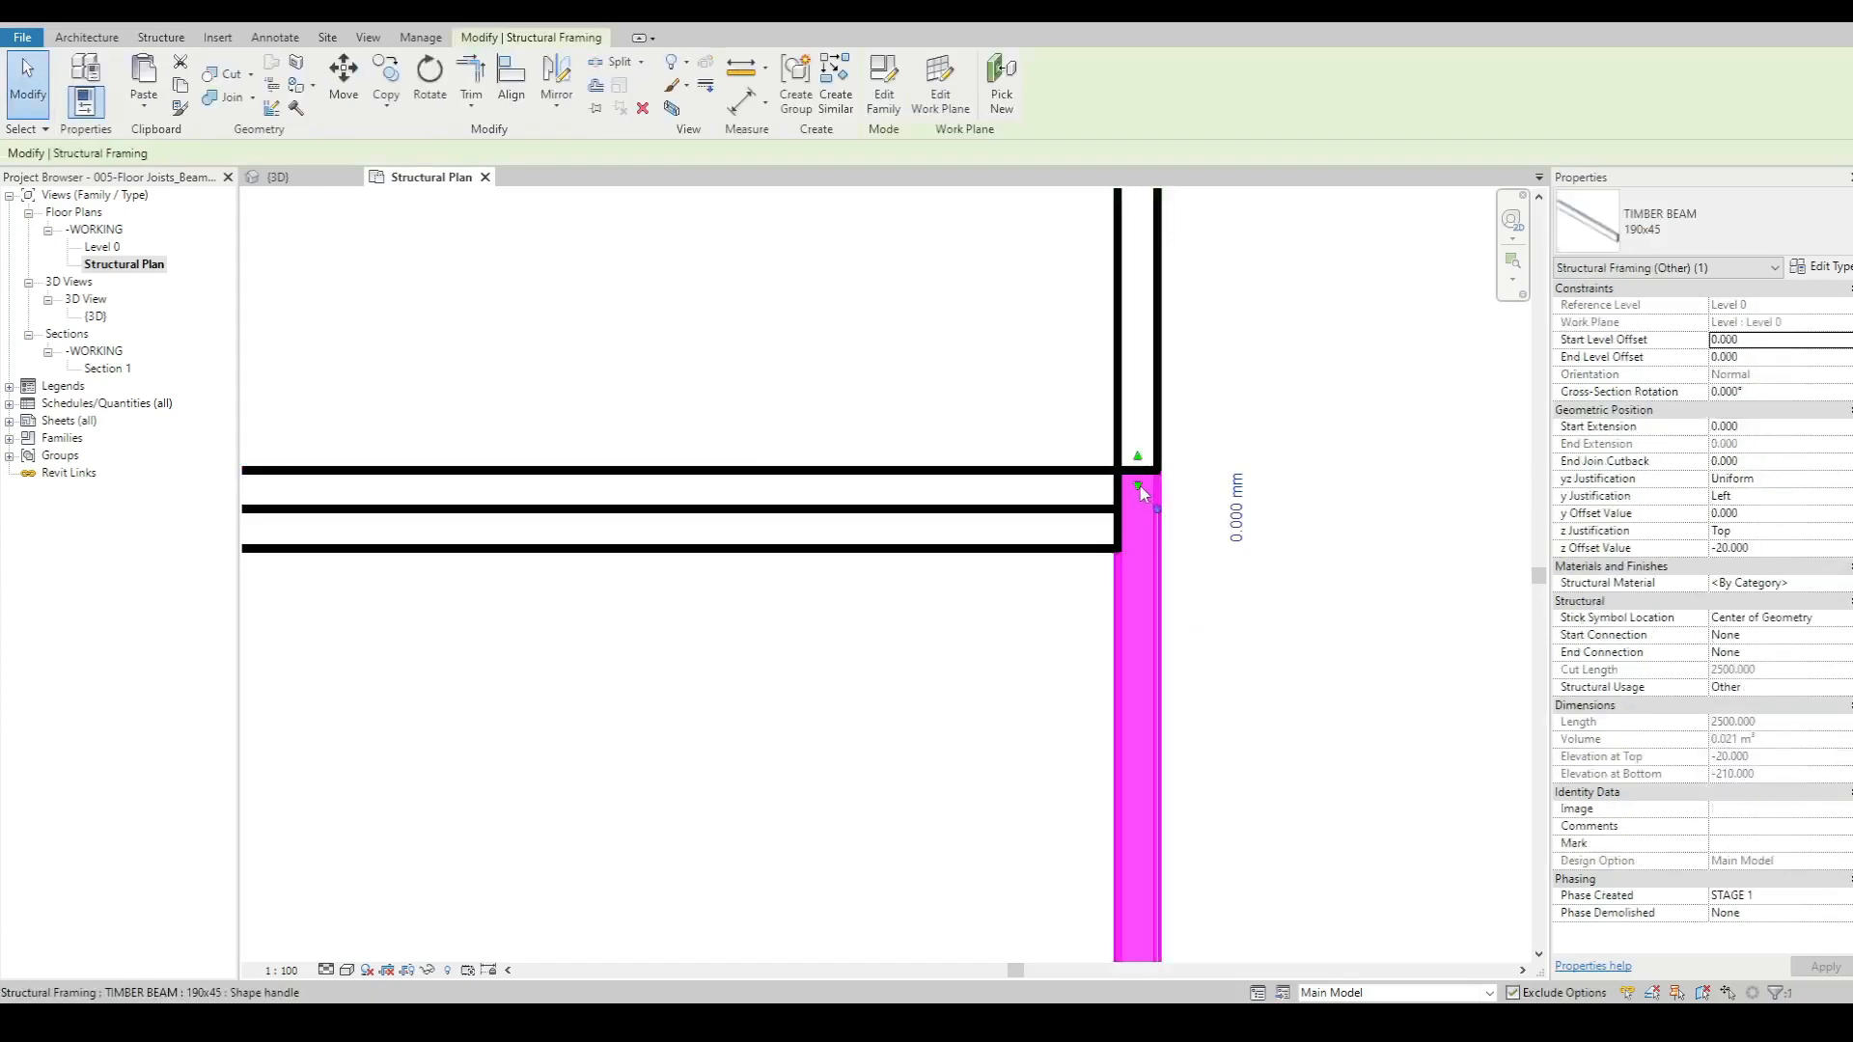
mouse_move(1140, 489)
mouse_down()
mouse_move(1165, 501)
mouse_move(1138, 475)
mouse_move(1139, 511)
mouse_up()
click(1158, 463)
click(1262, 534)
middle_click(1262, 535)
middle_click(1262, 535)
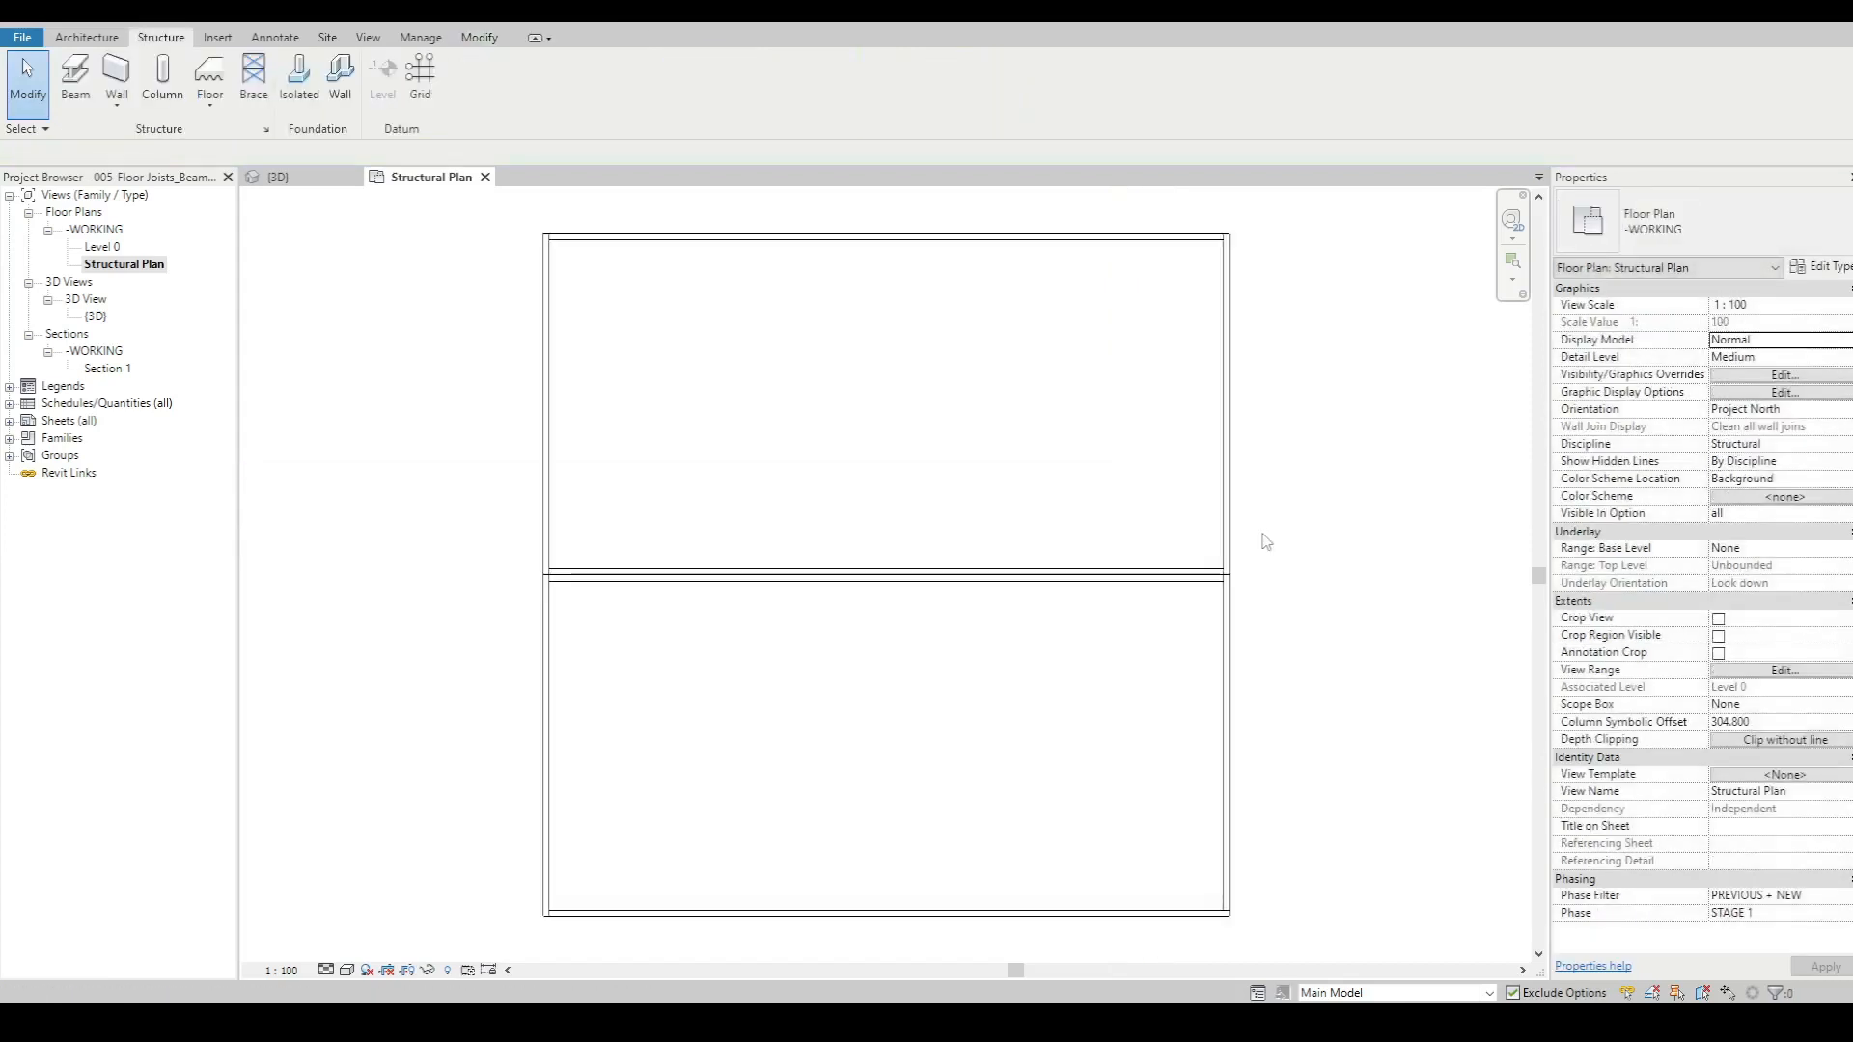
click(278, 176)
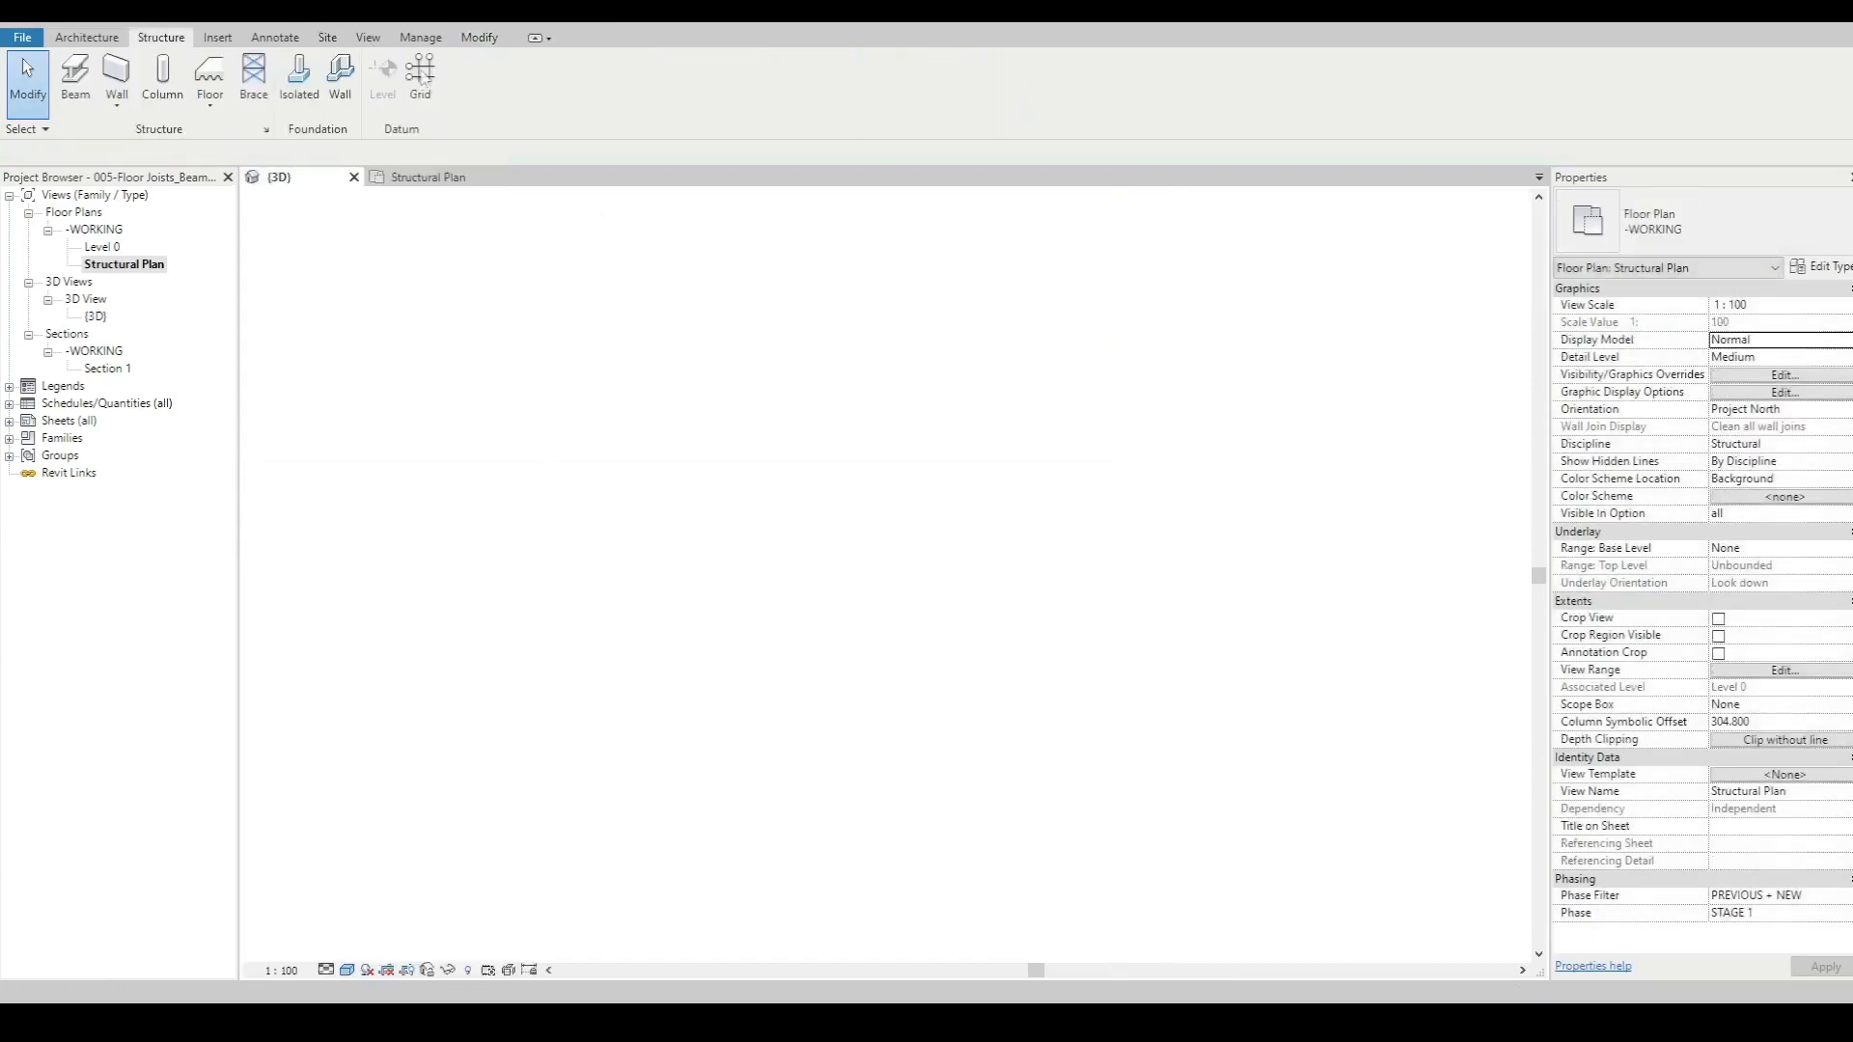
shift+middle_drag(1230, 818, 1224, 344)
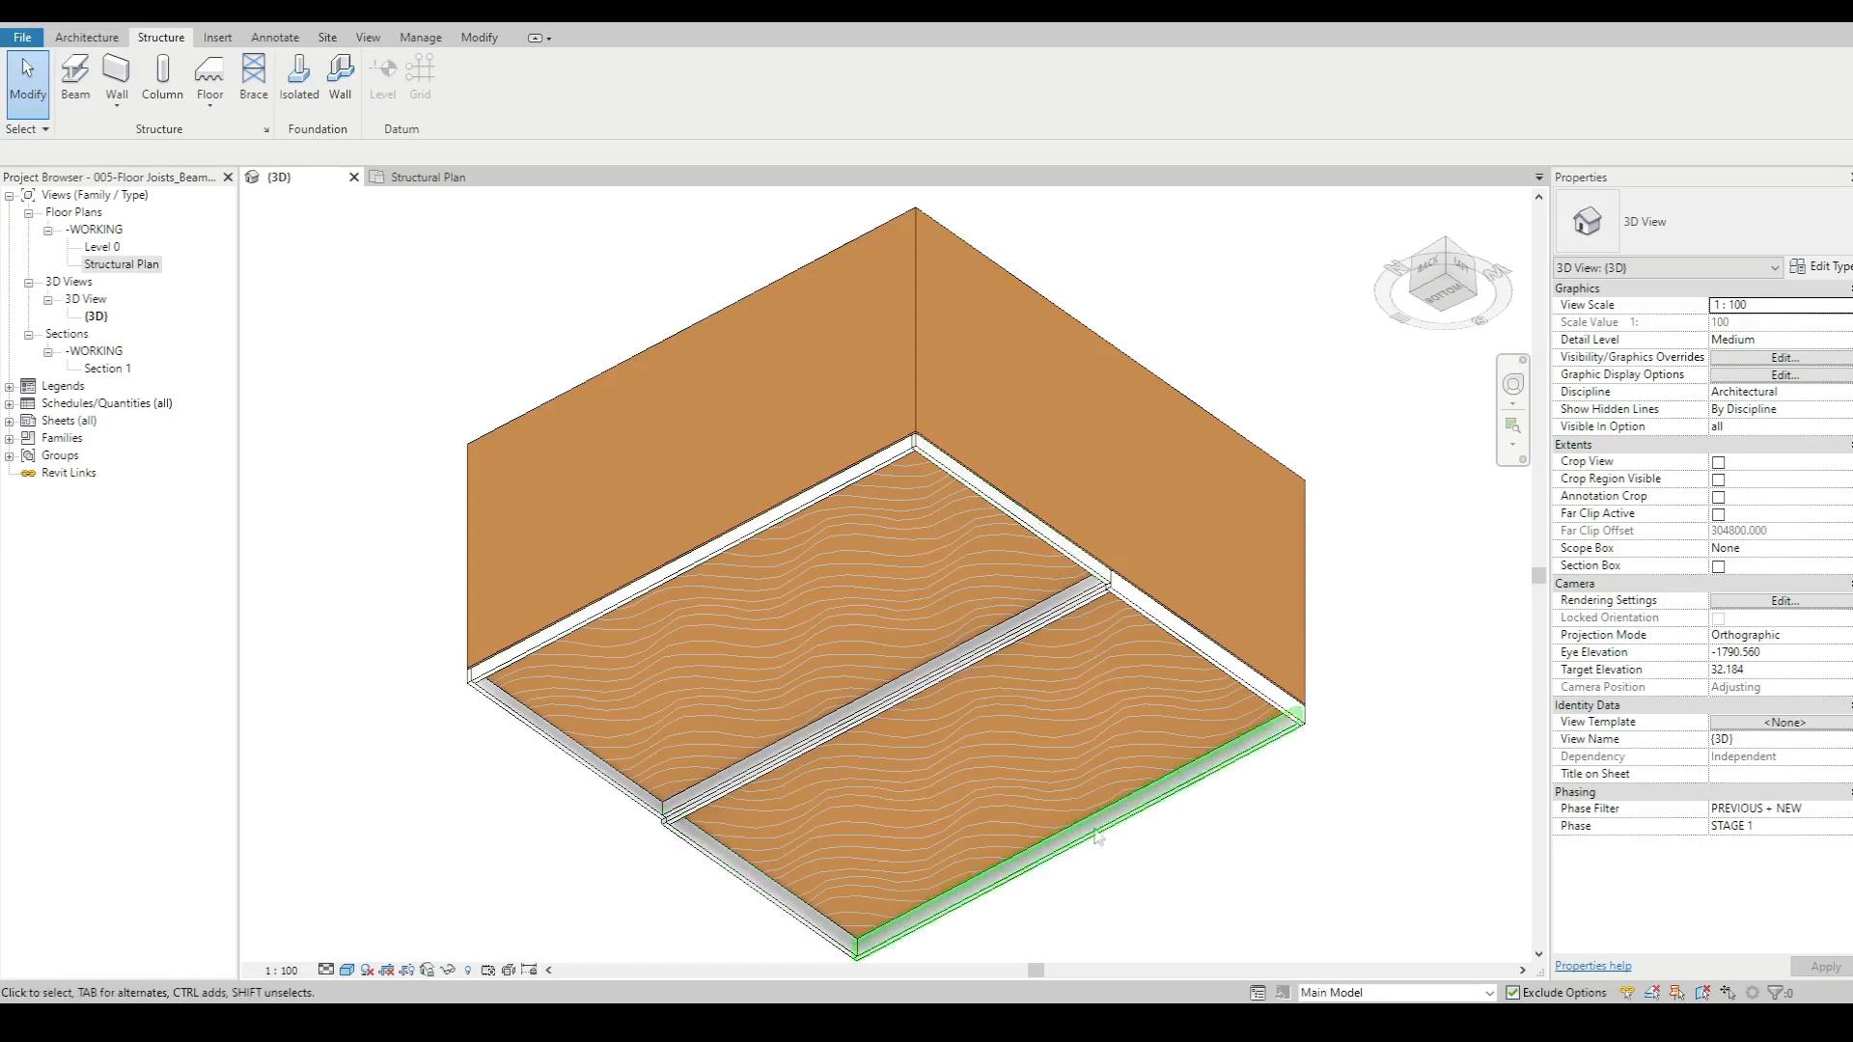
- In the Structural Plan, copy the upper frame's left 140x45 beam 400 mm to the right as the first joist
click(405, 183)
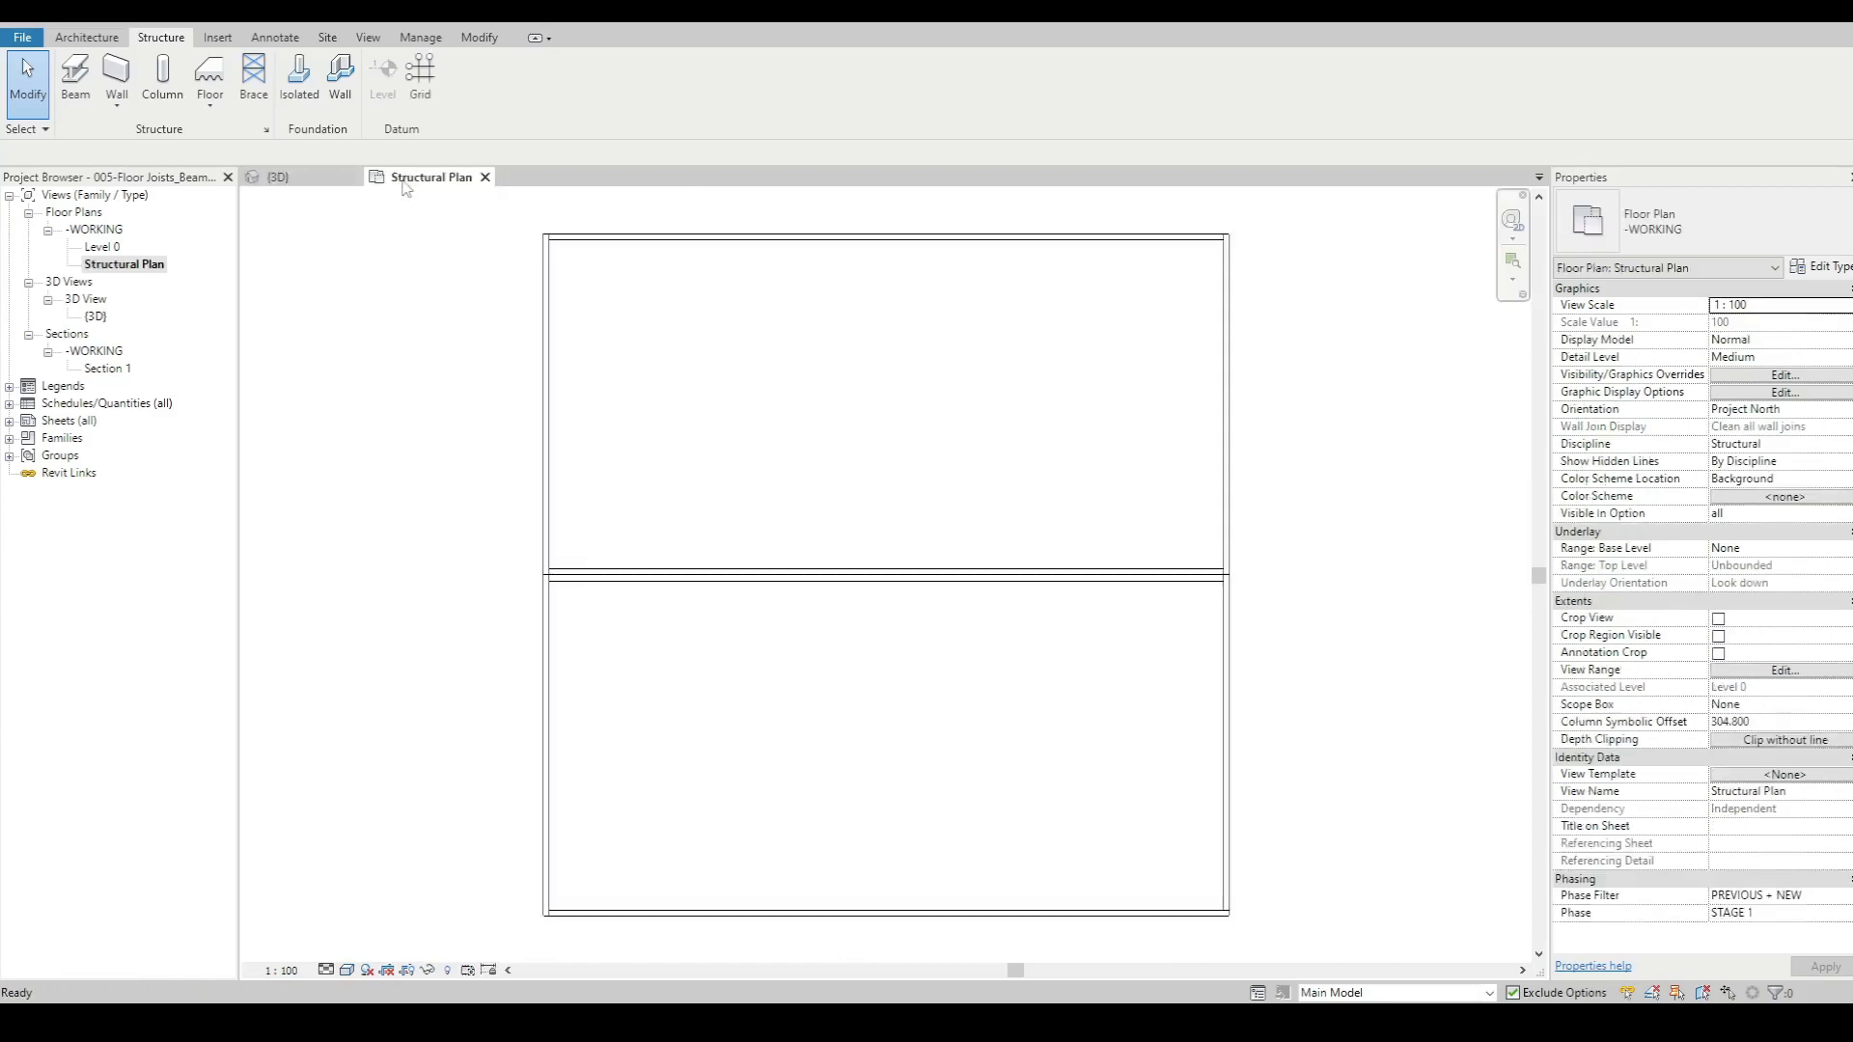
click(546, 359)
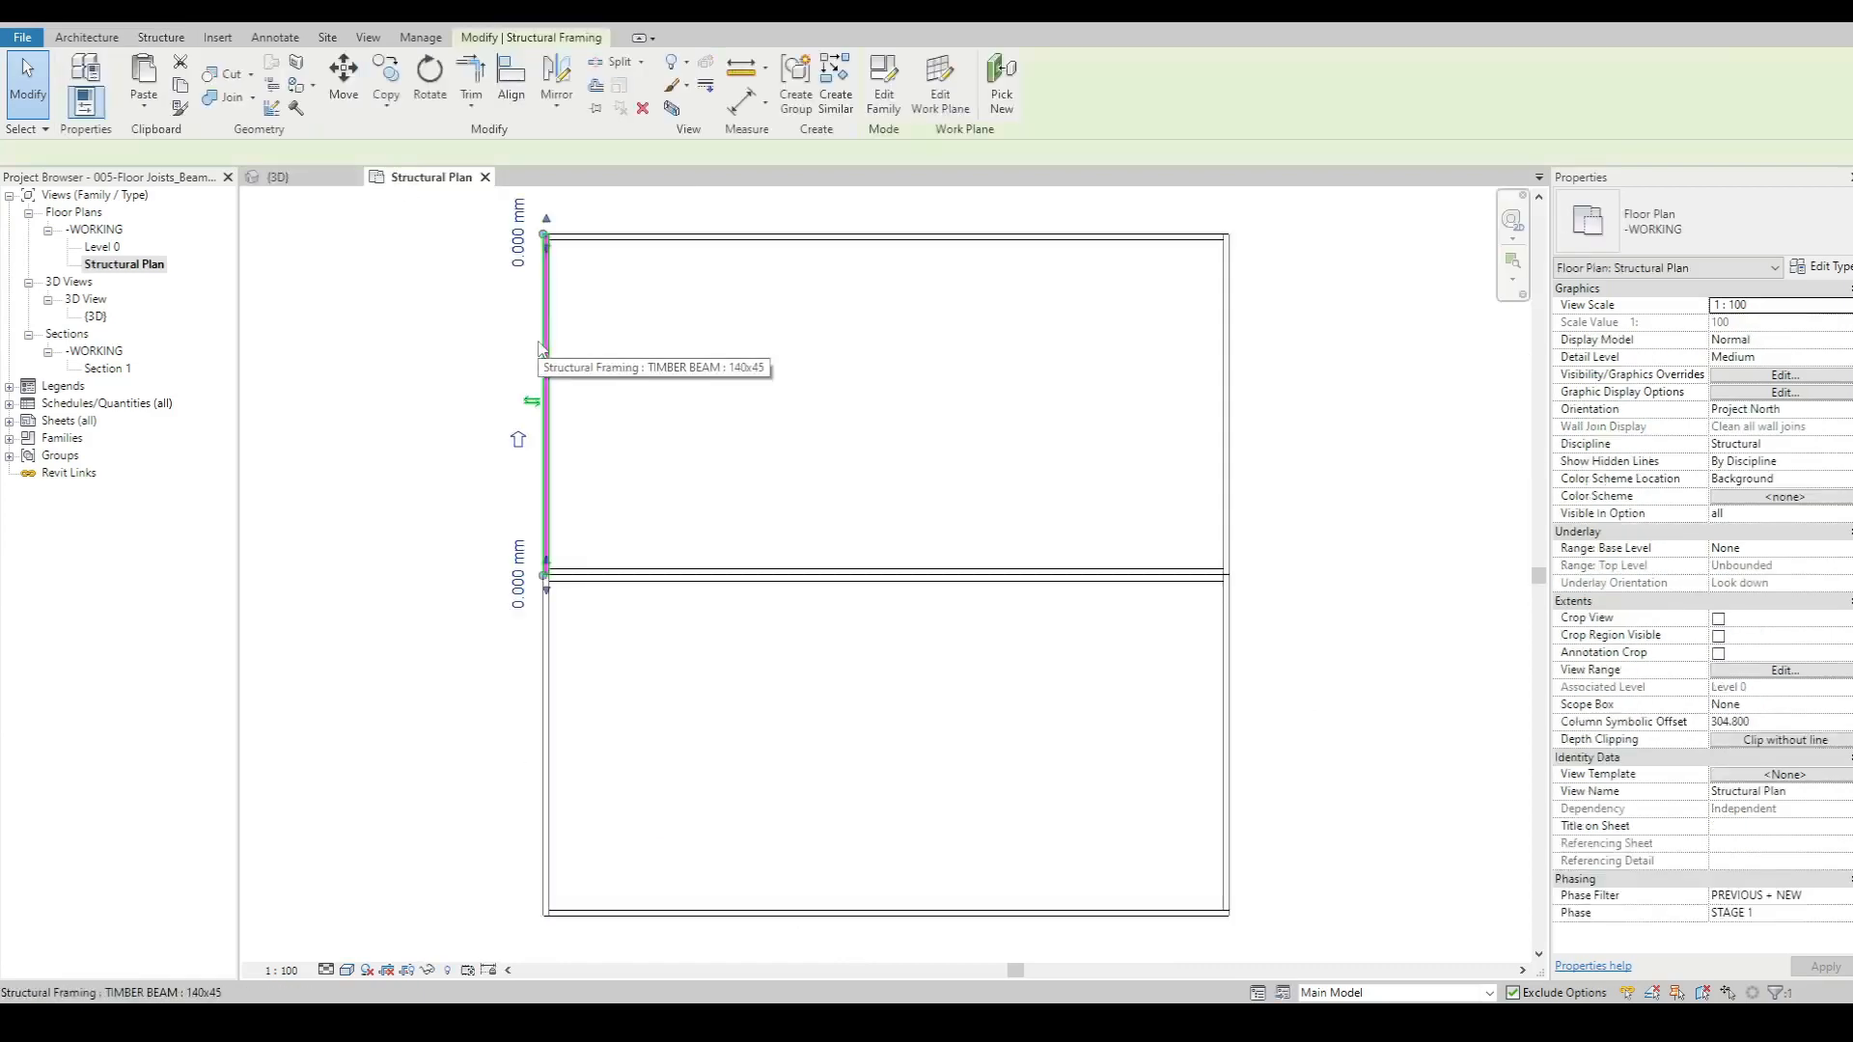
click(561, 357)
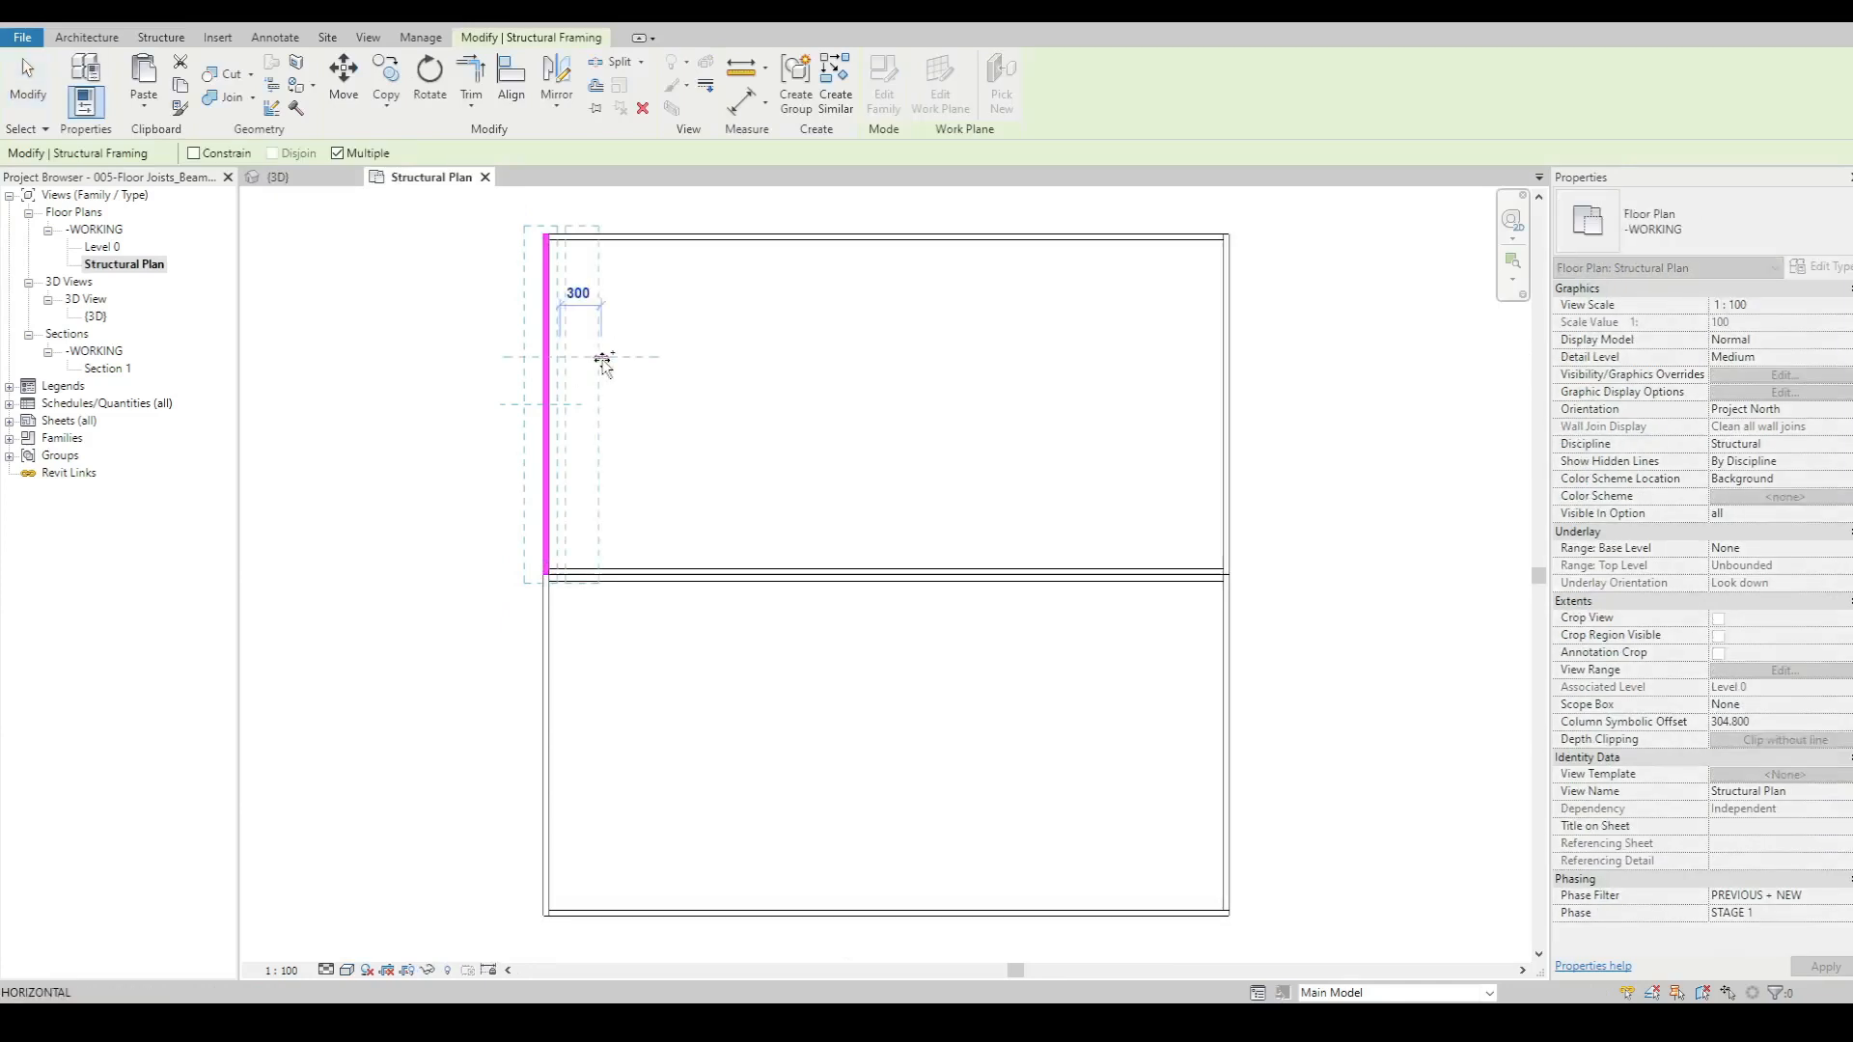
text(400)
key(Return)
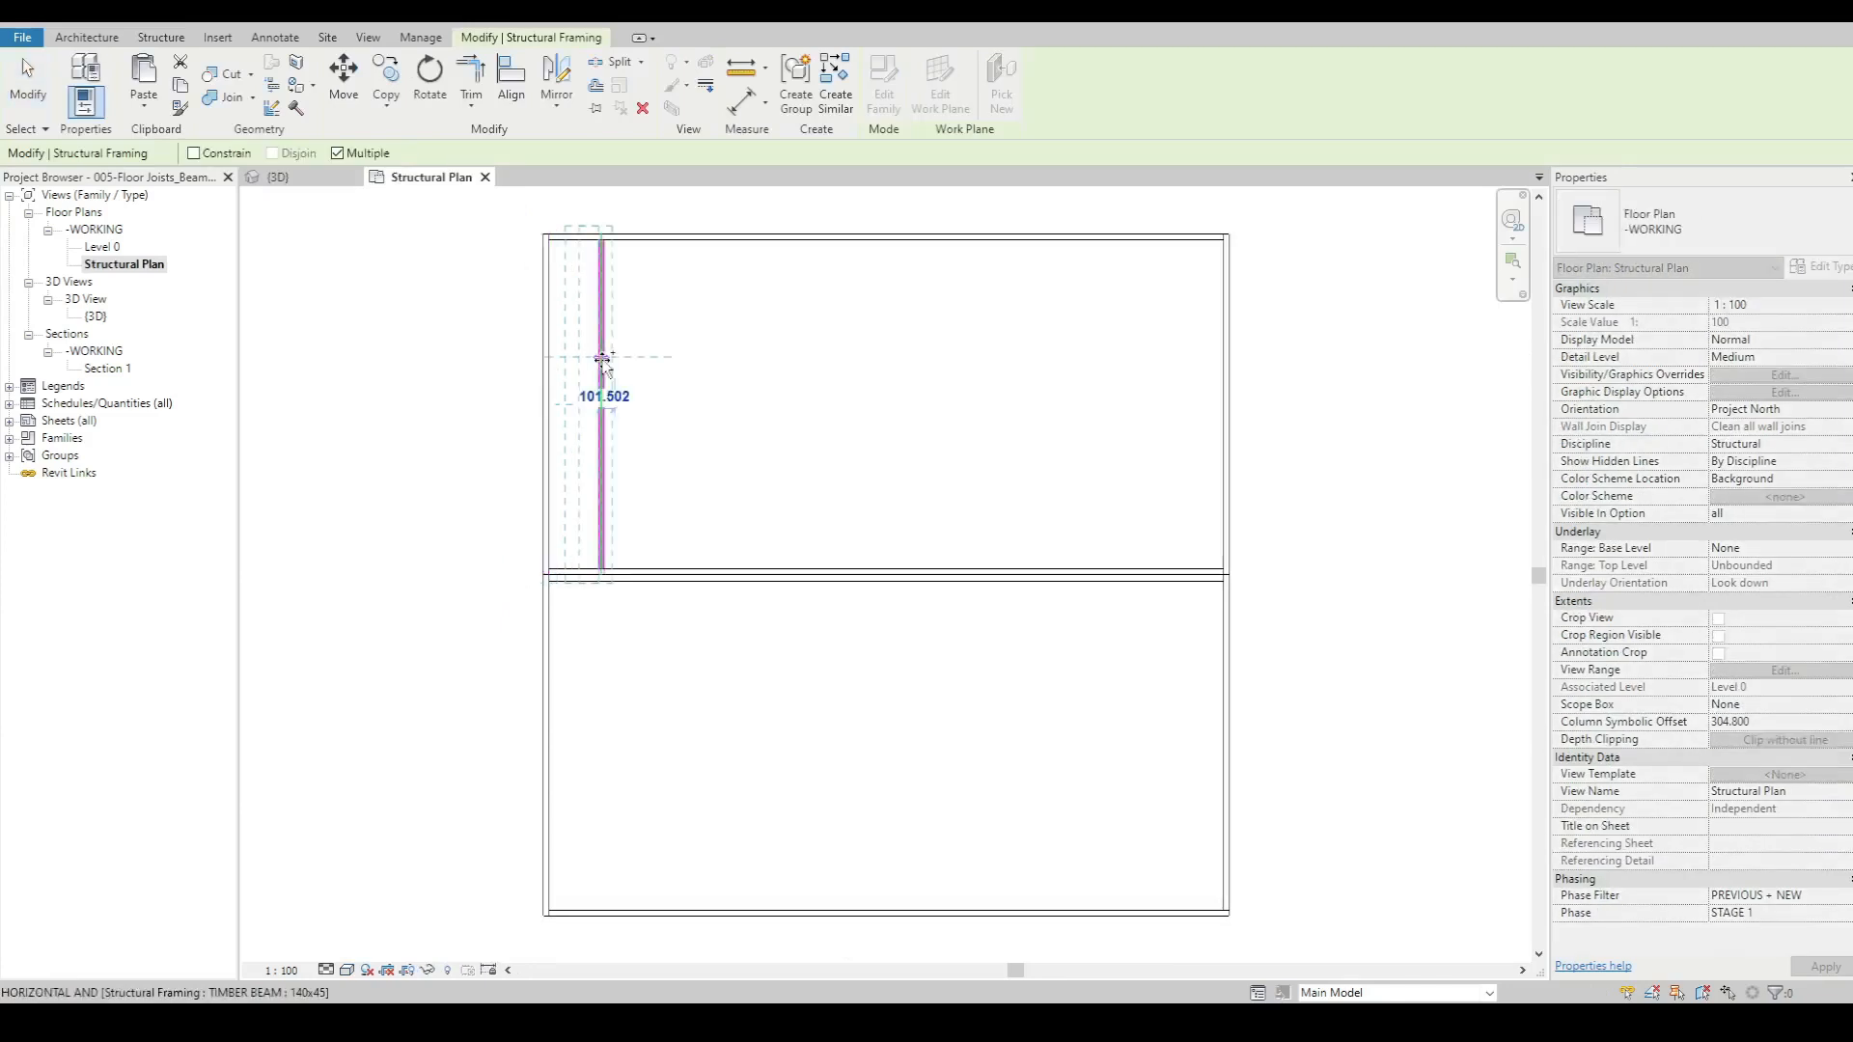
scroll(538, 224, up, 2)
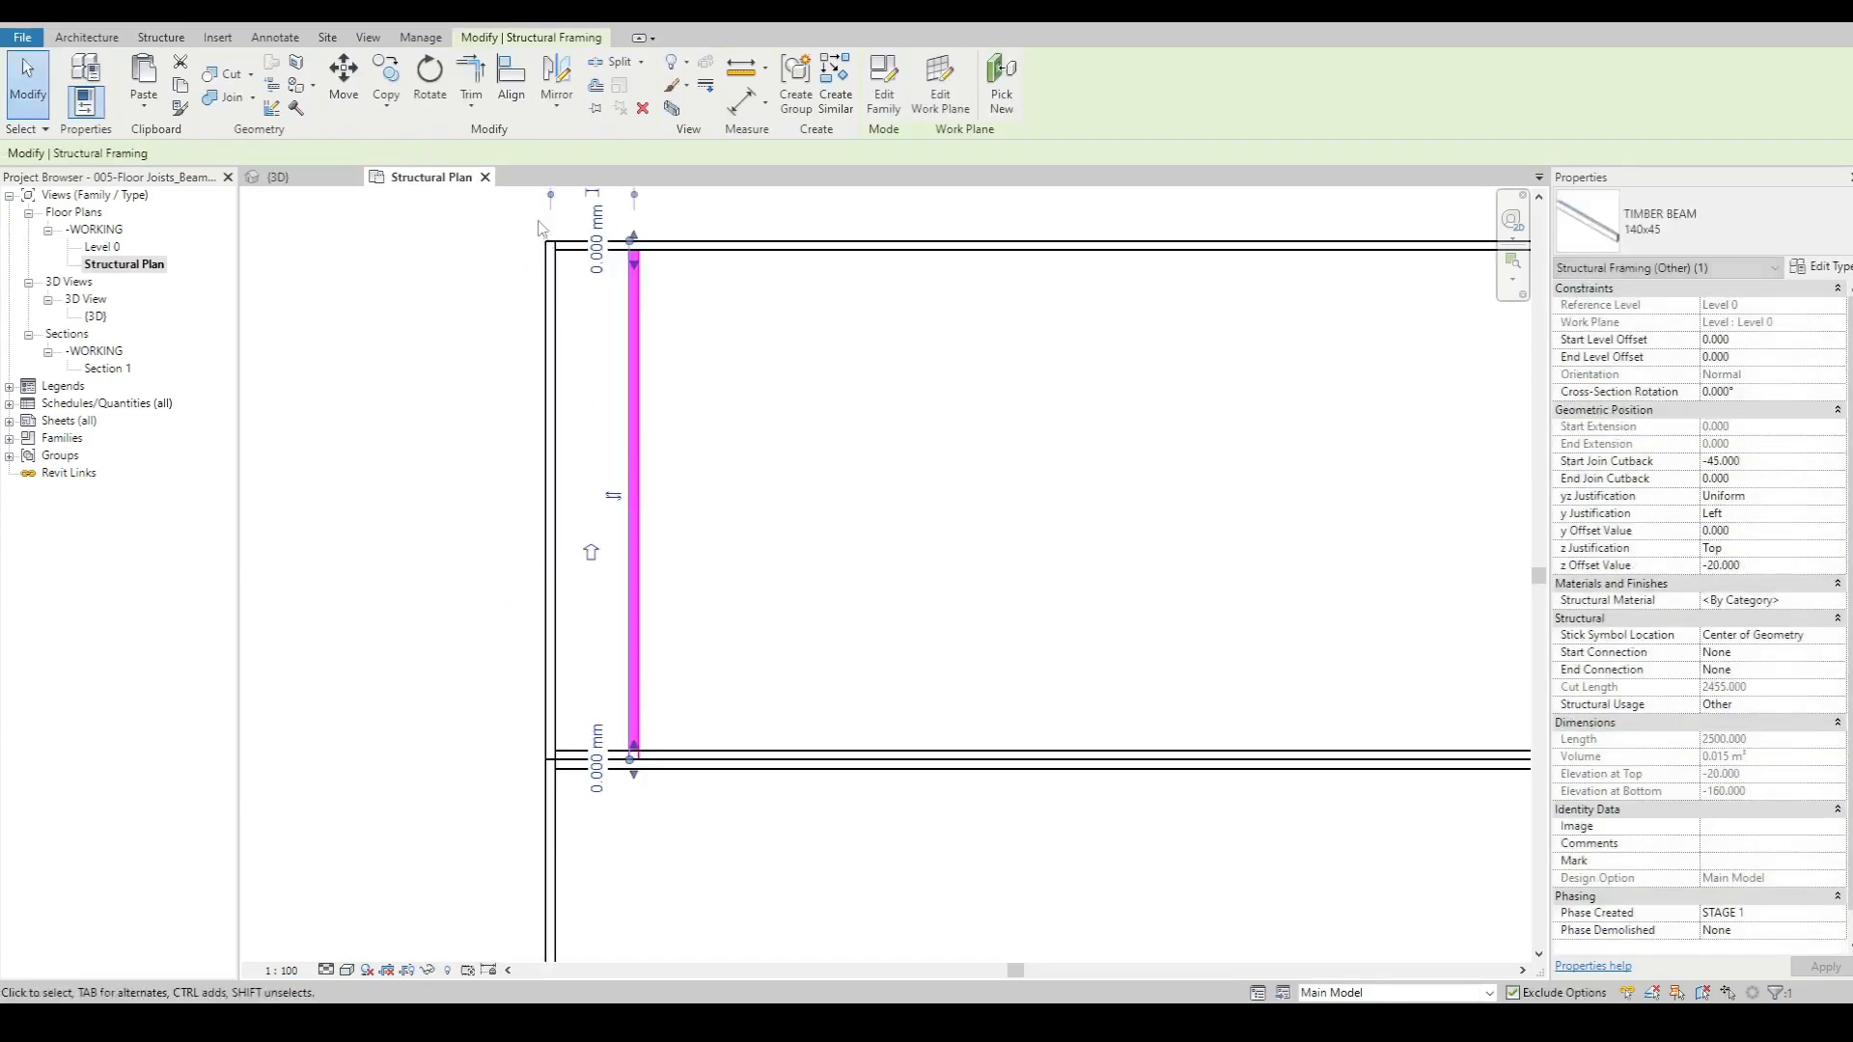
click(772, 540)
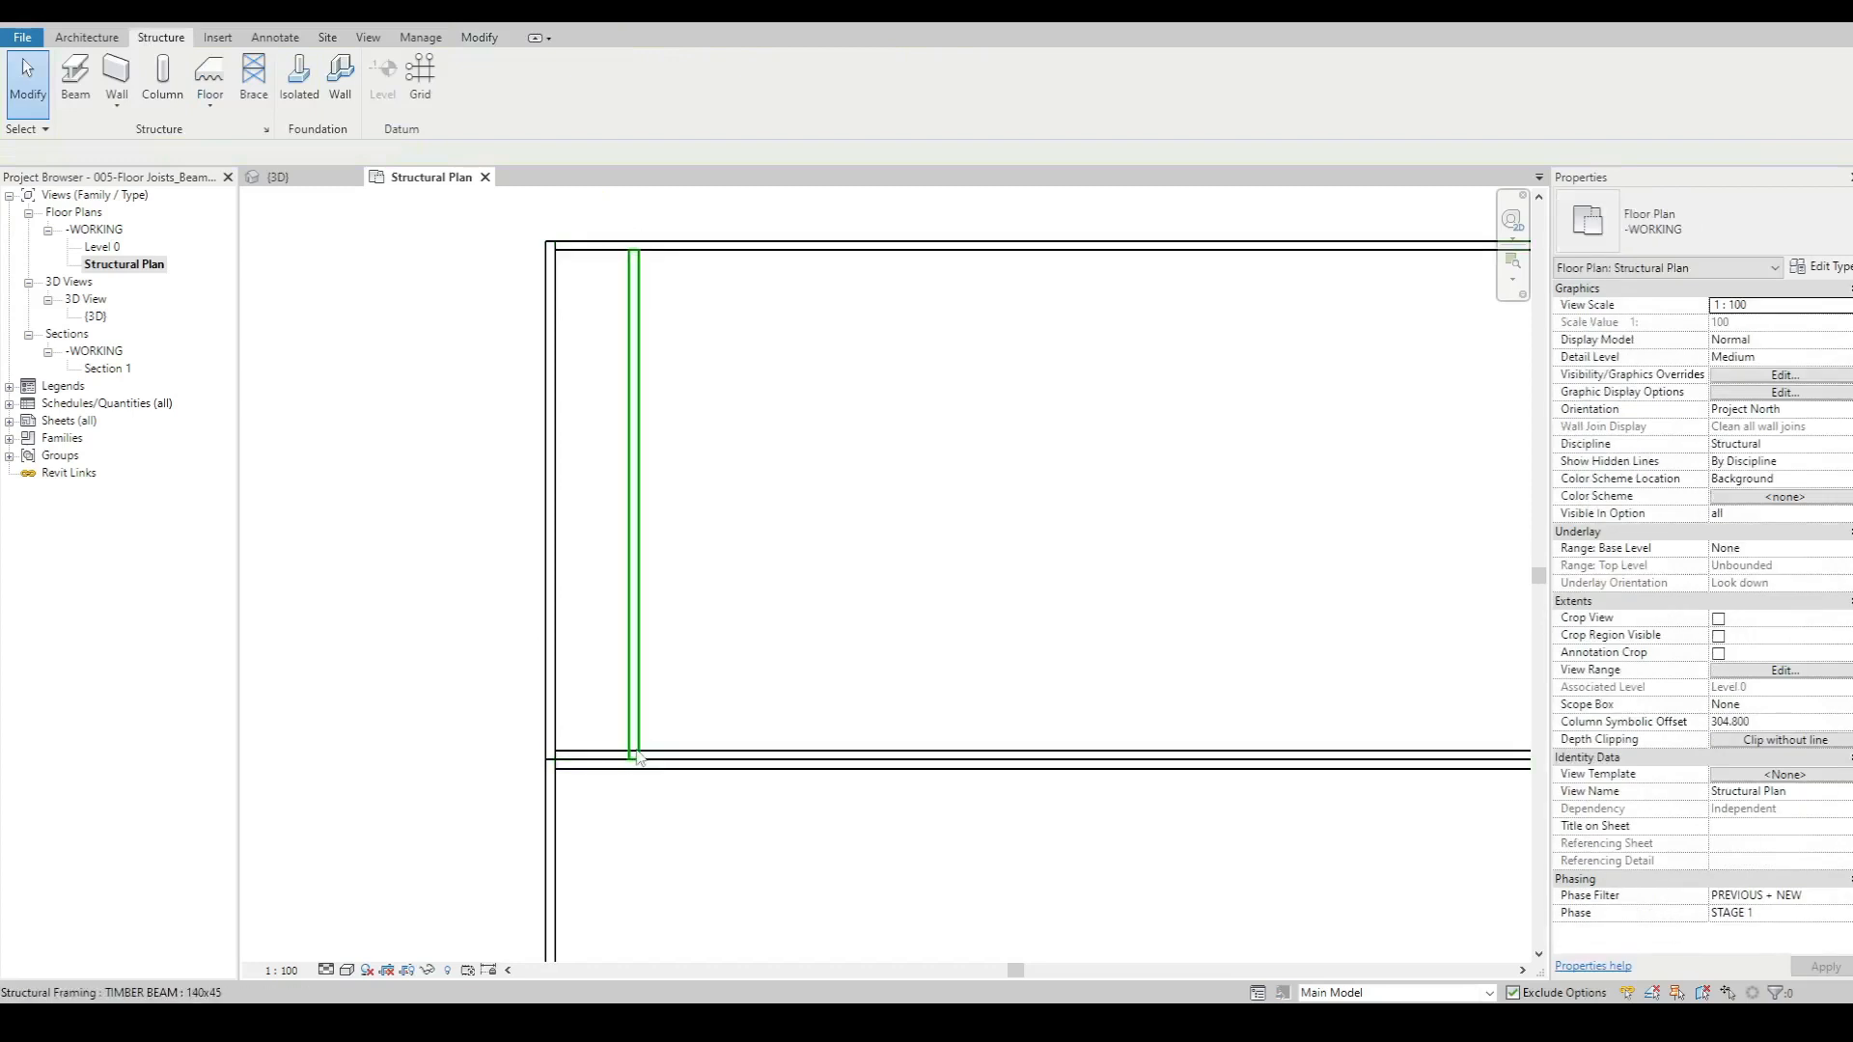
- Trim both ends of the first joist to the inner faces of the upper frame's middle and top 140x45 beams
key(t)
key(m)
scroll(654, 745, up, 3)
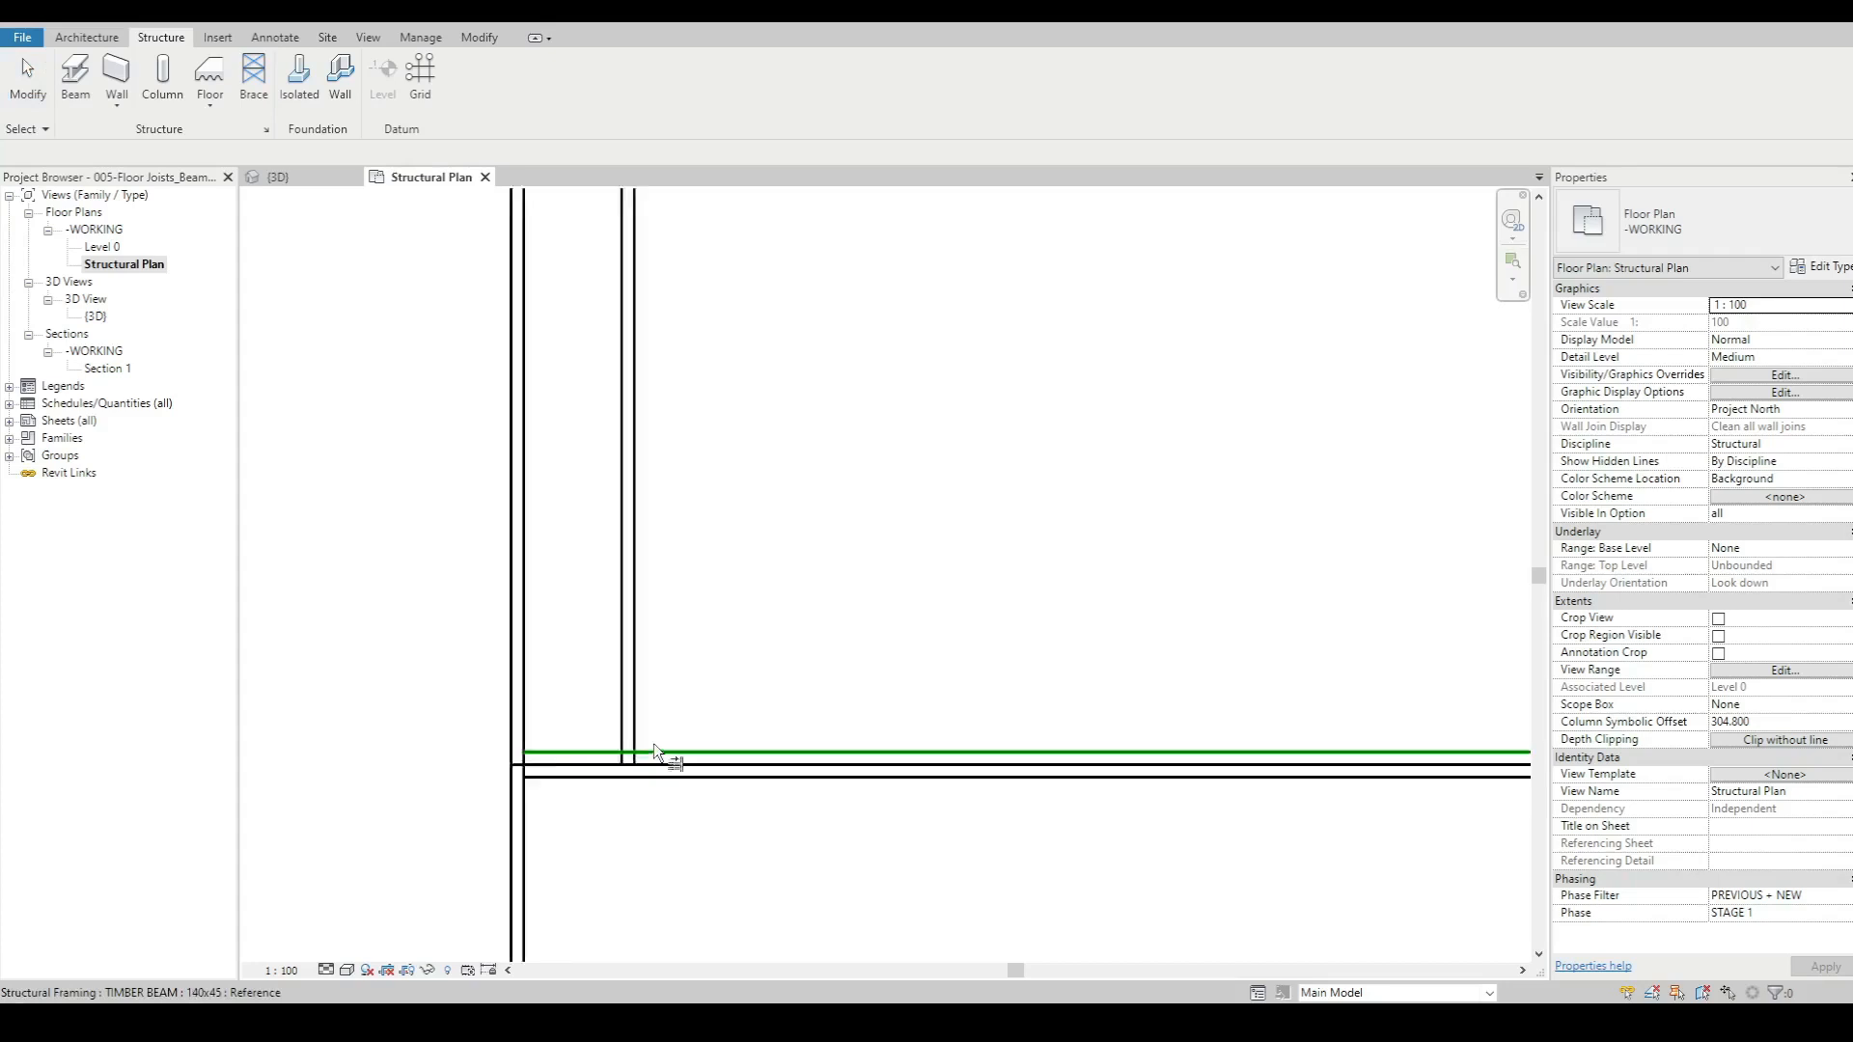
click(653, 750)
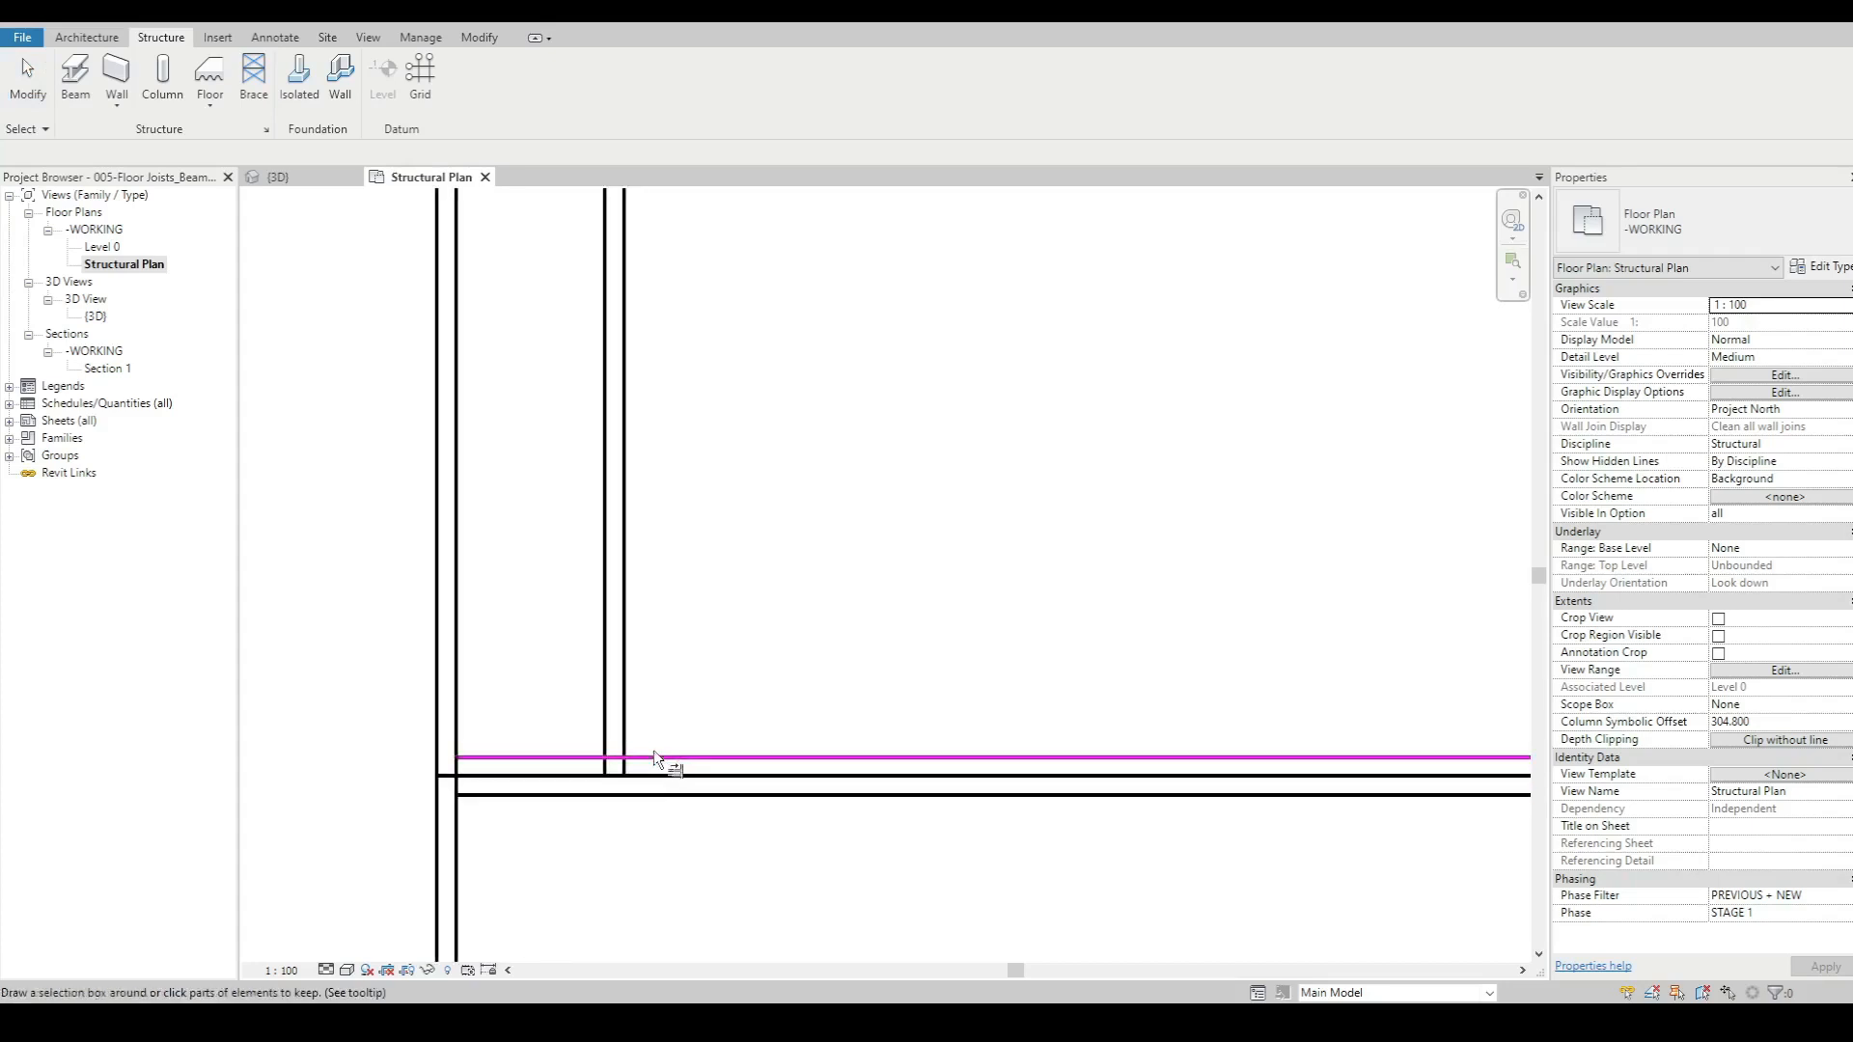
click(622, 645)
scroll(697, 914, down, 2)
scroll(693, 915, down, 1)
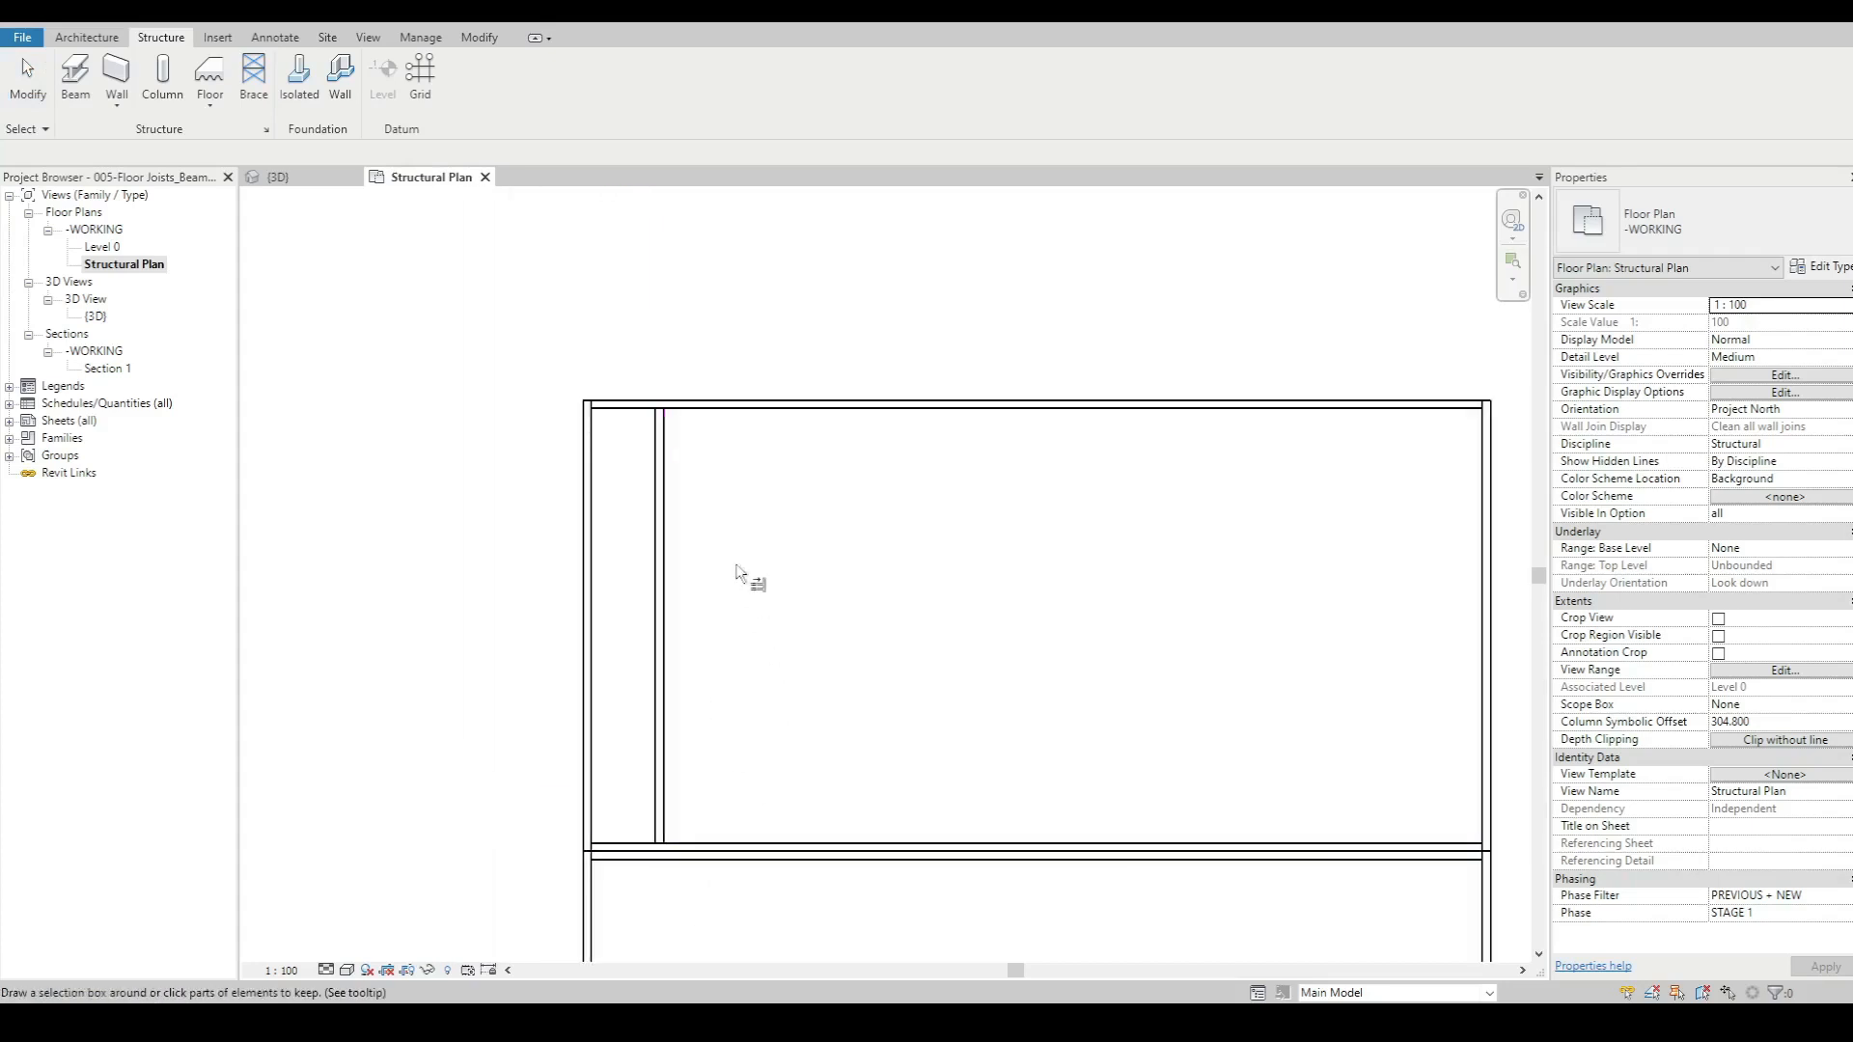
click(697, 409)
click(668, 441)
key(Escape)
- Copy the trimmed 140x45 joist three times to the right at 400 mm spacing
click(659, 479)
scroll(601, 516, up, 2)
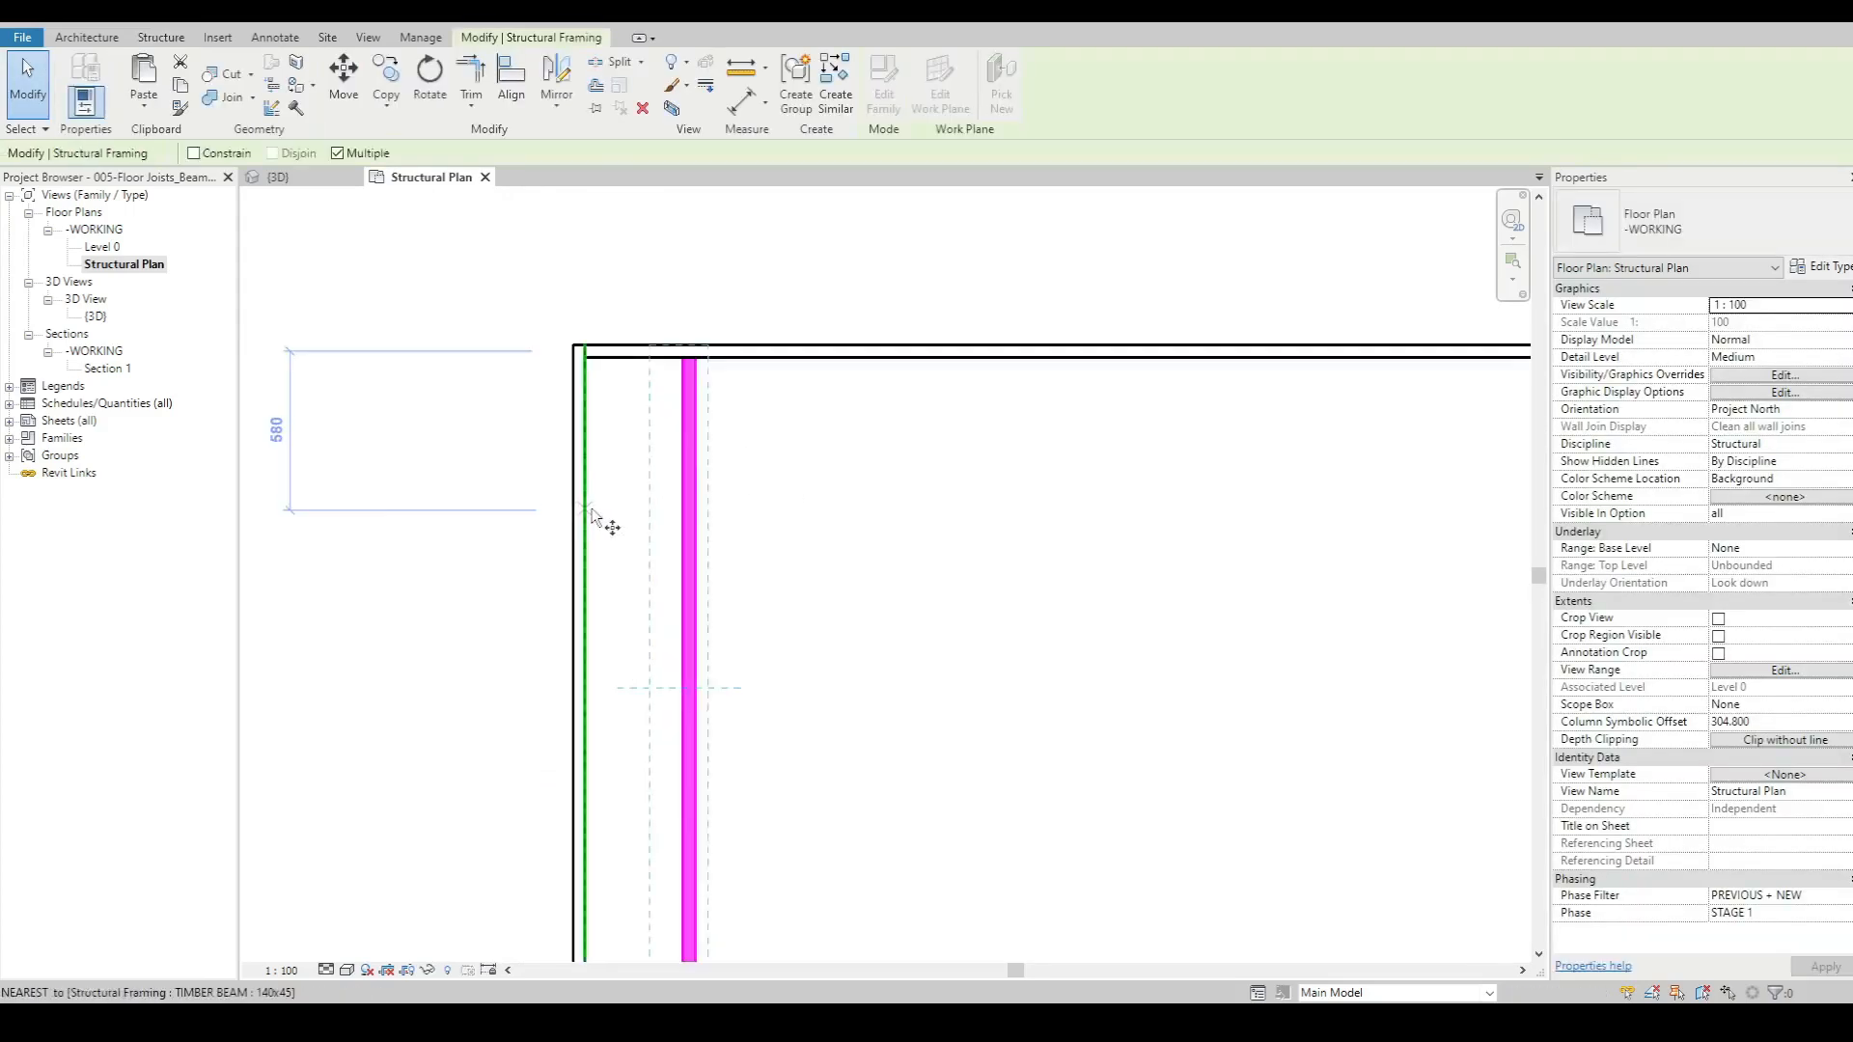
click(590, 509)
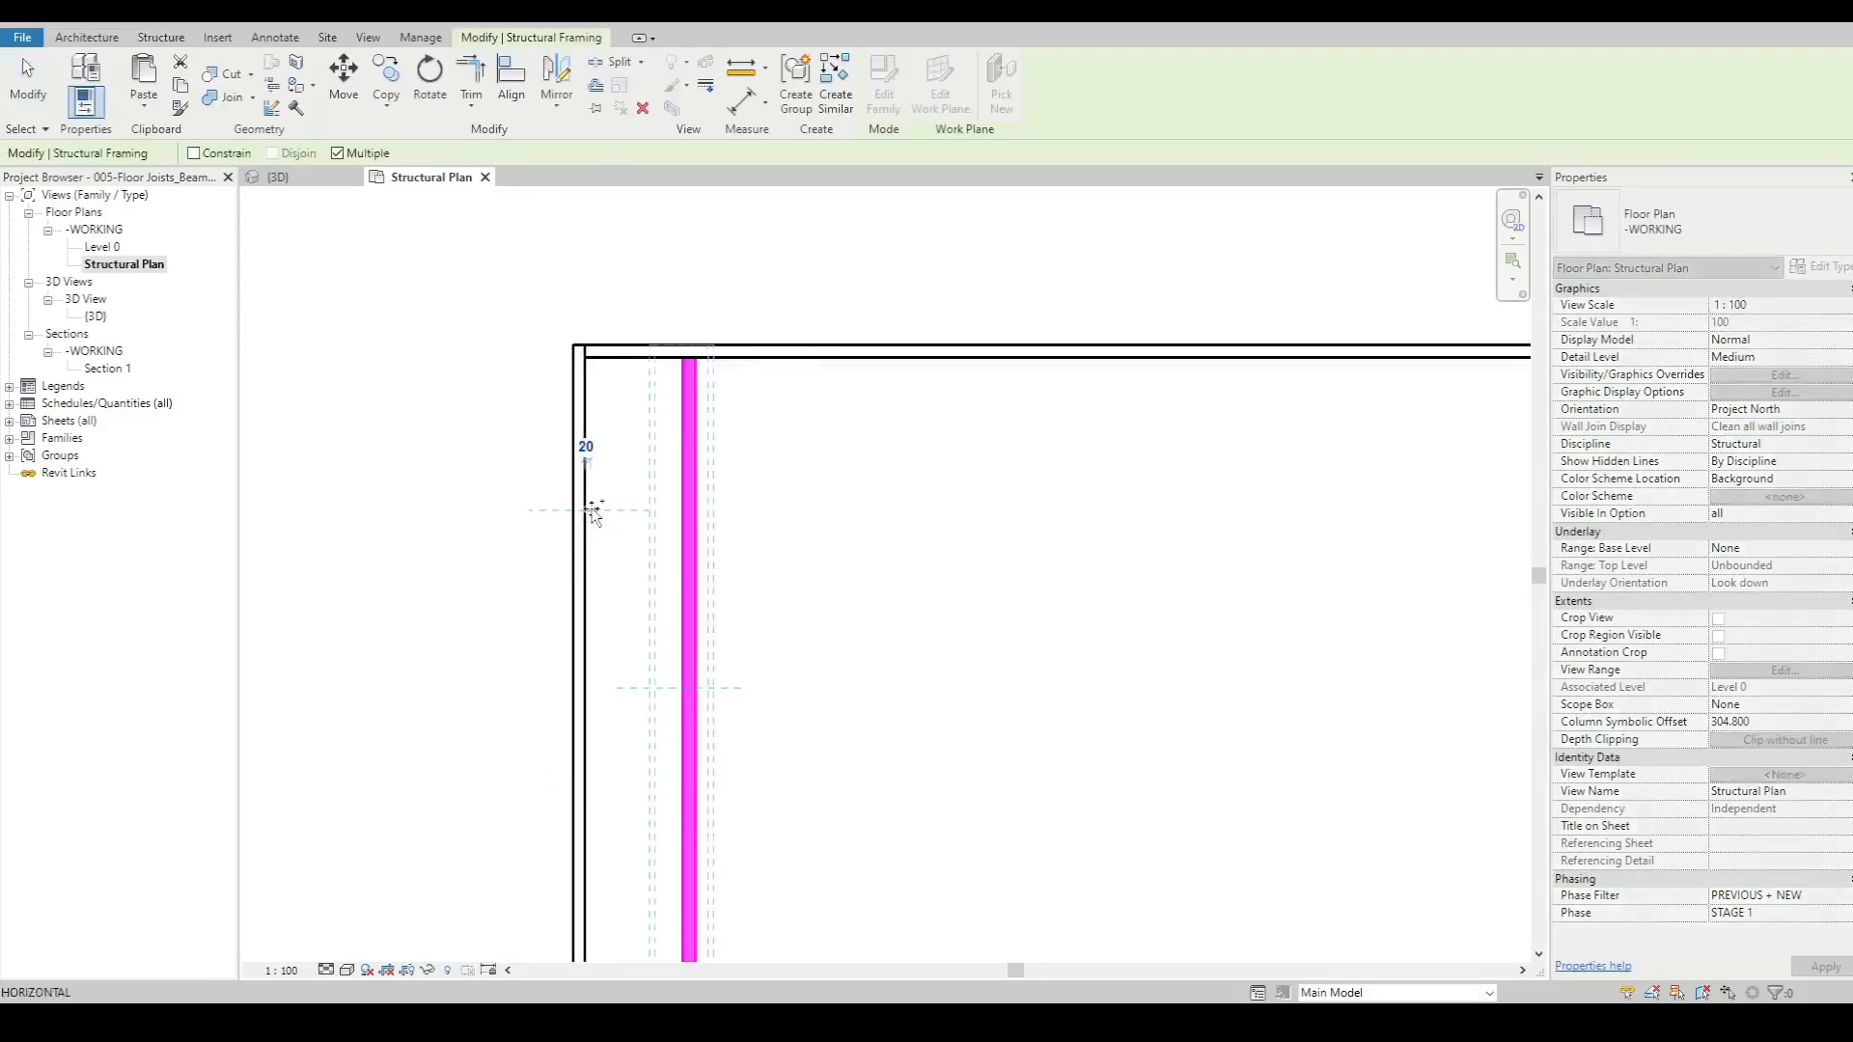
click(704, 507)
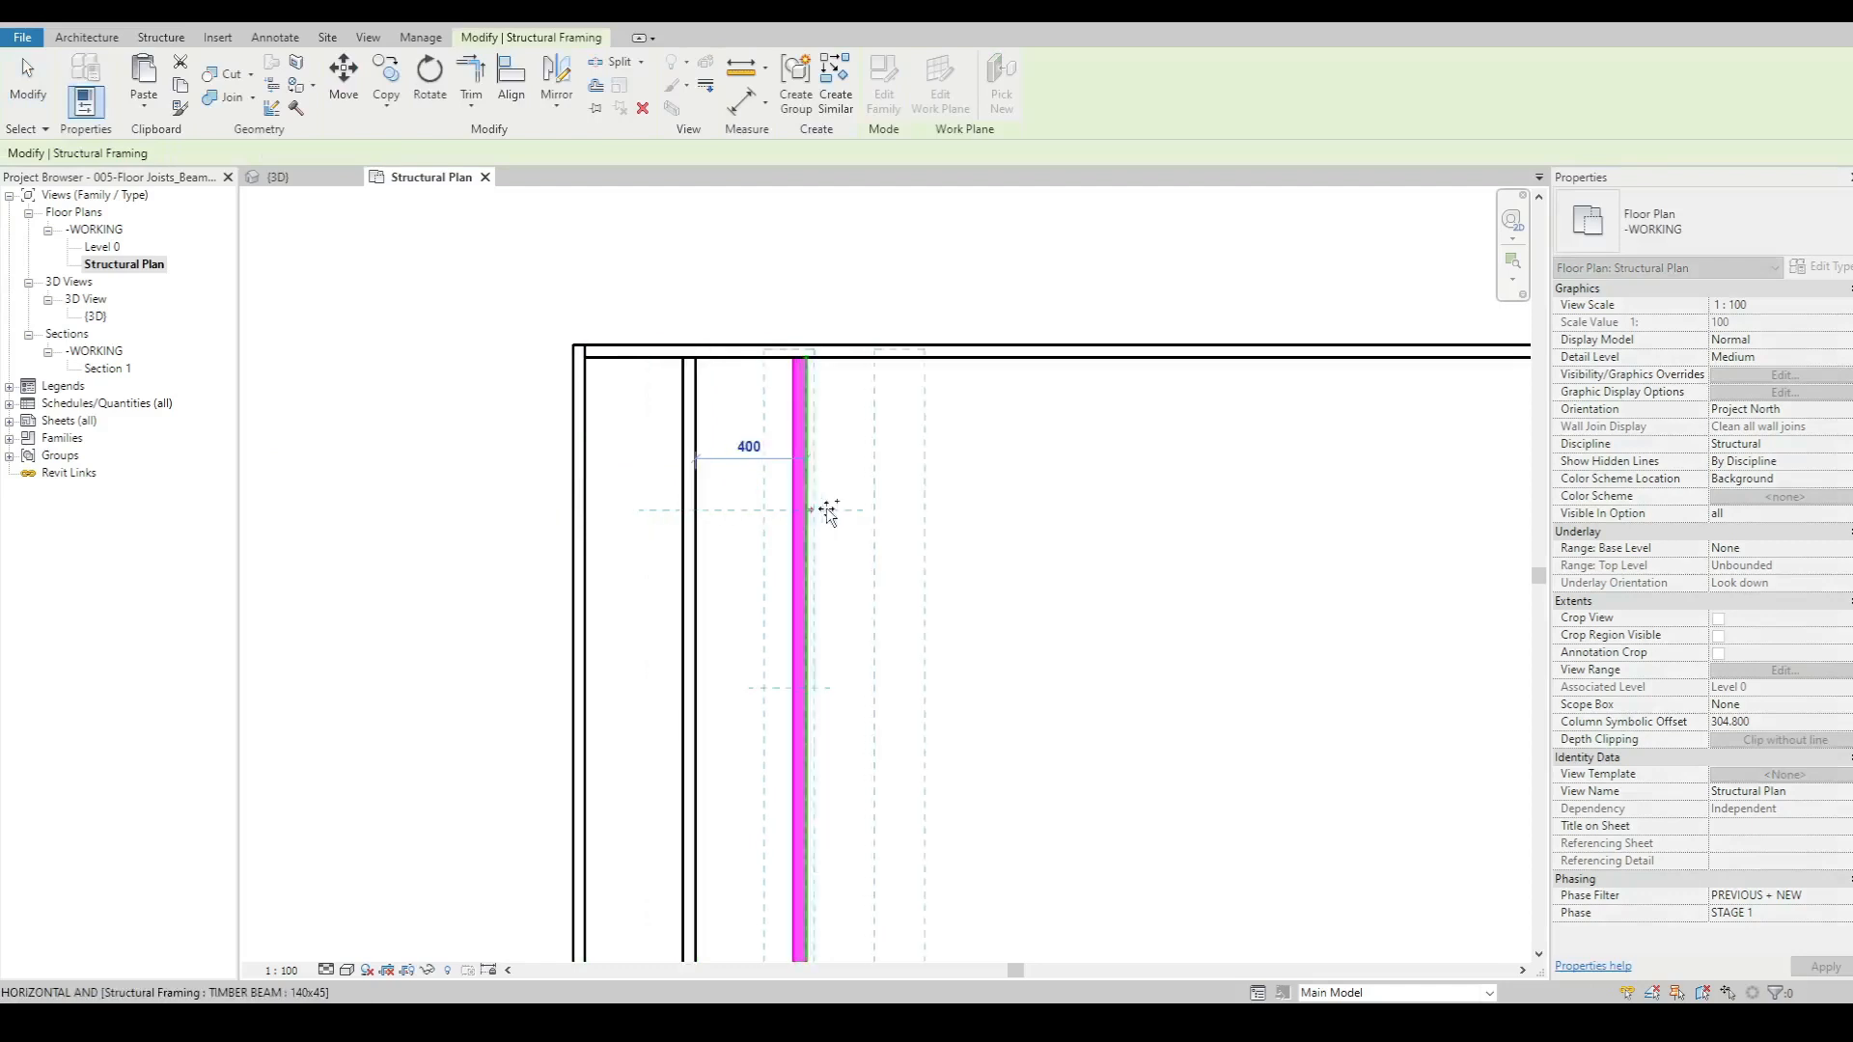
click(908, 509)
click(1034, 508)
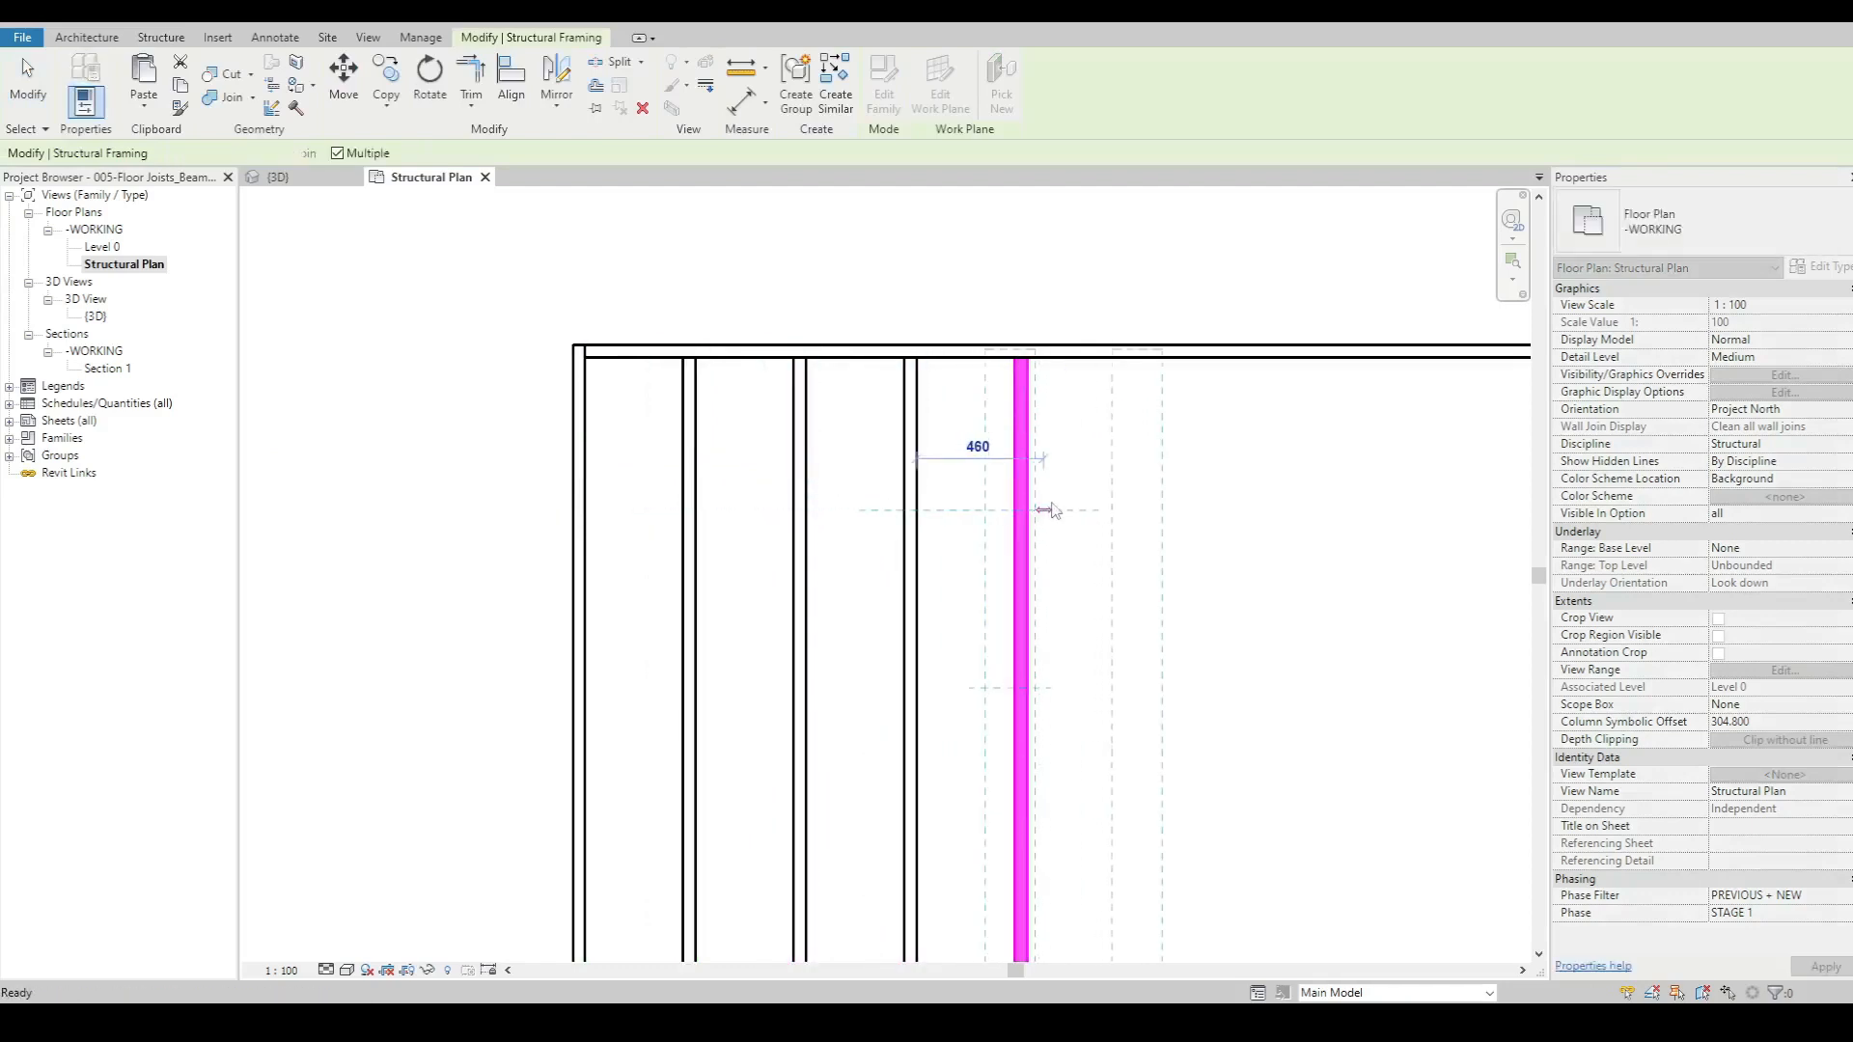
key(Escape)
key(Escape)
- Copy the group of four joists twice to the right at 1600 mm intervals to fill the upper frame
drag(1062, 494, 670, 563)
key(c)
key(o)
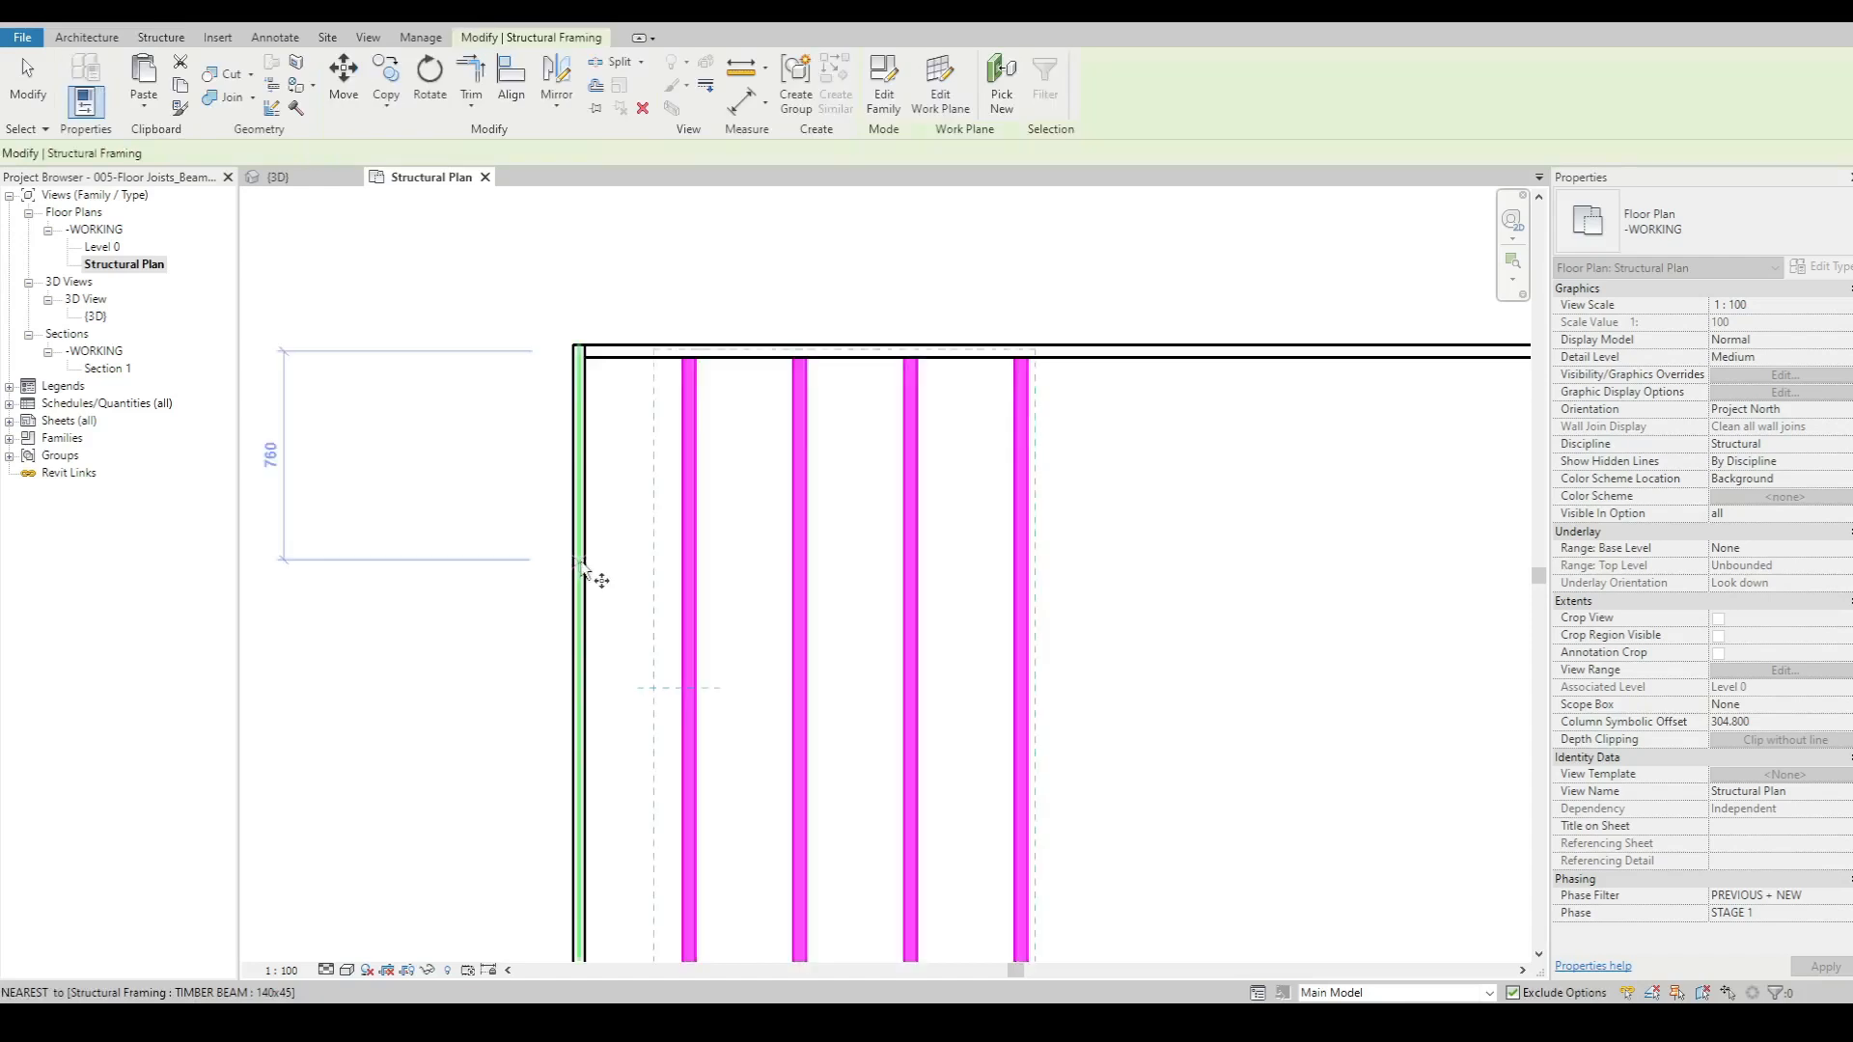
click(575, 559)
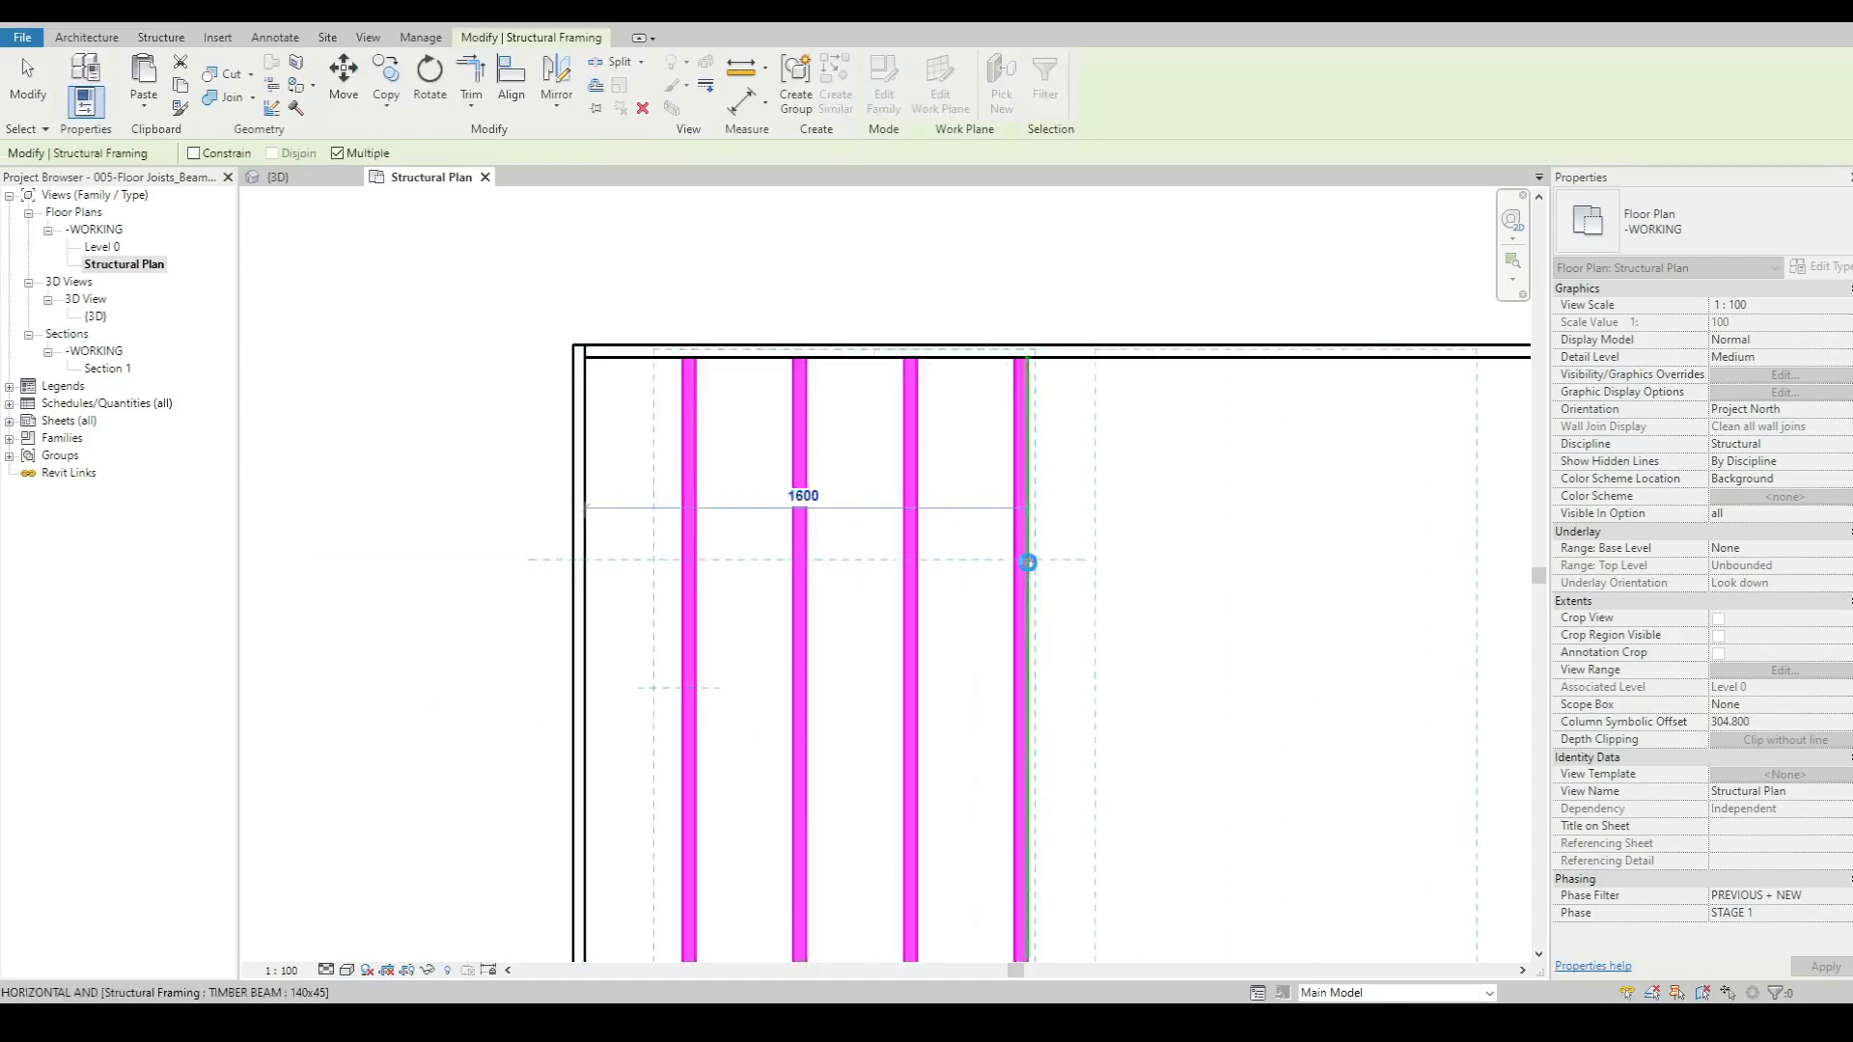
click(1027, 563)
middle_drag(1061, 576, 590, 513)
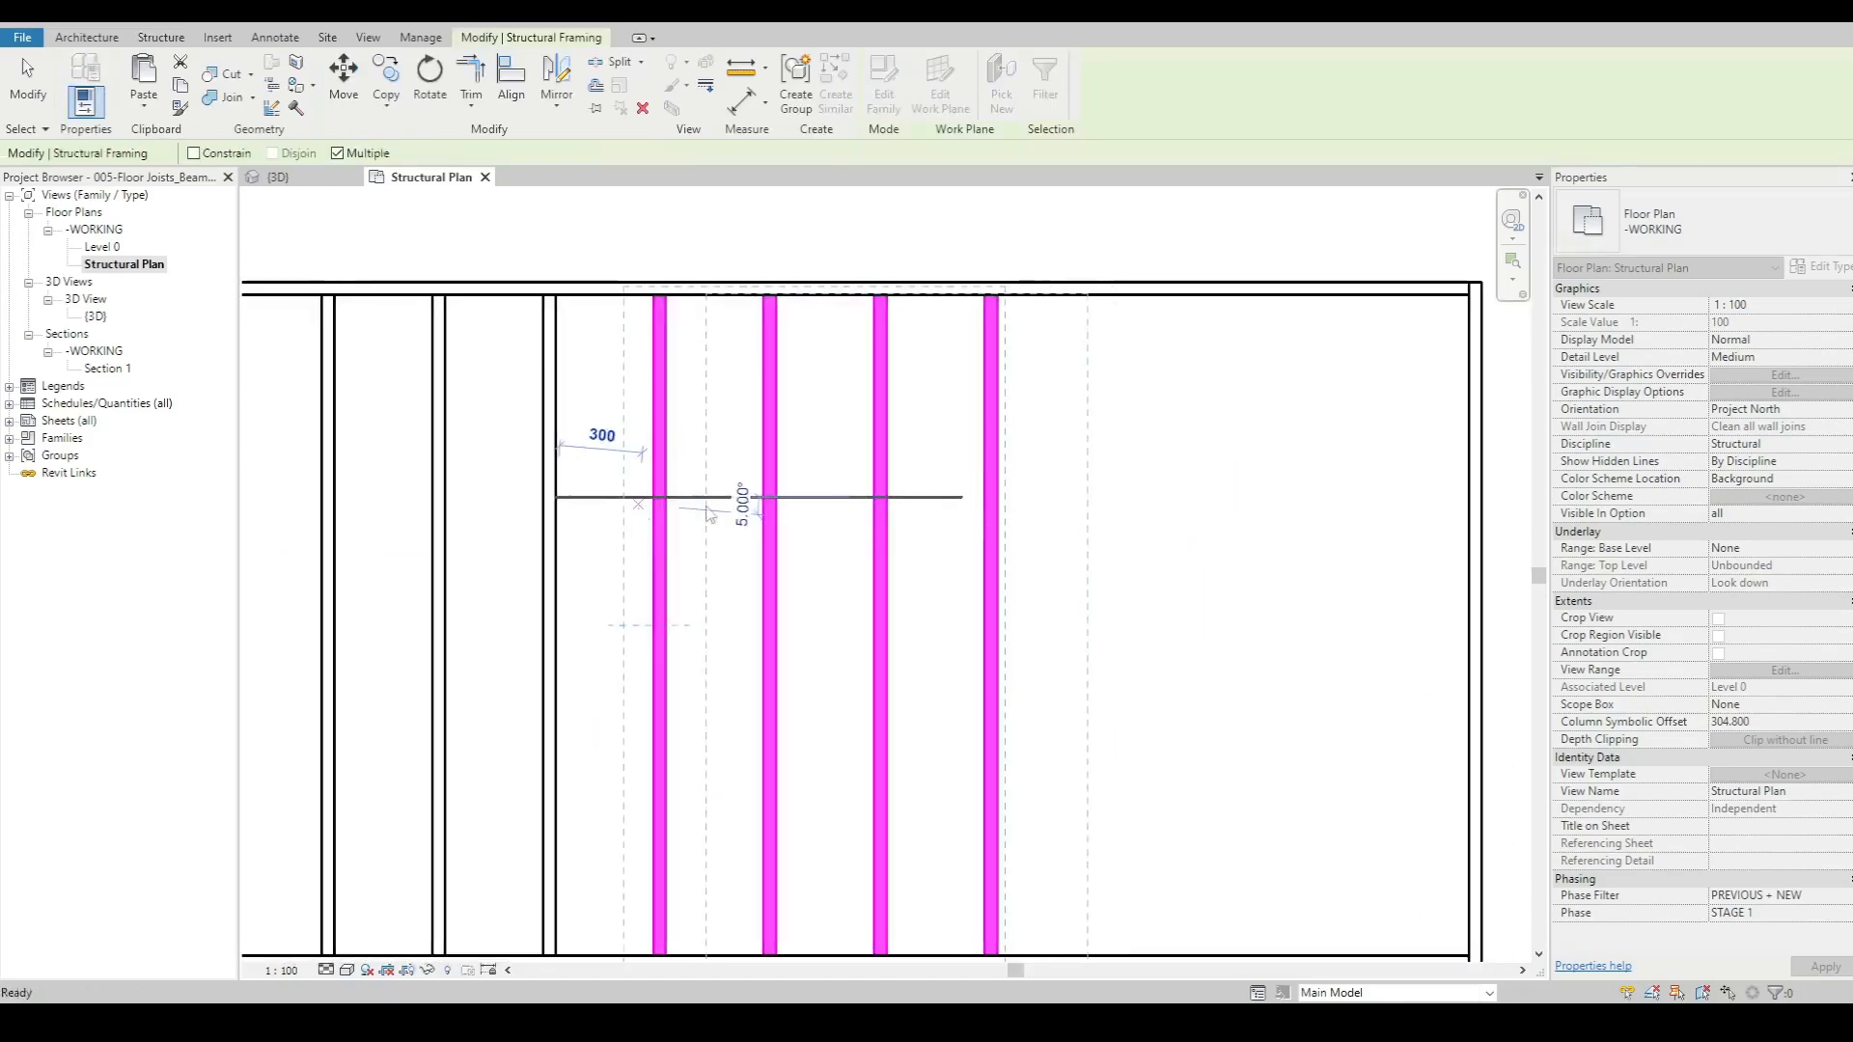
click(1004, 499)
key(Escape)
key(Escape)
- Mirror a copy of all twelve upper joists into the lower frame about a horizontal axis along the line between the two middle beams
scroll(953, 359, down, 3)
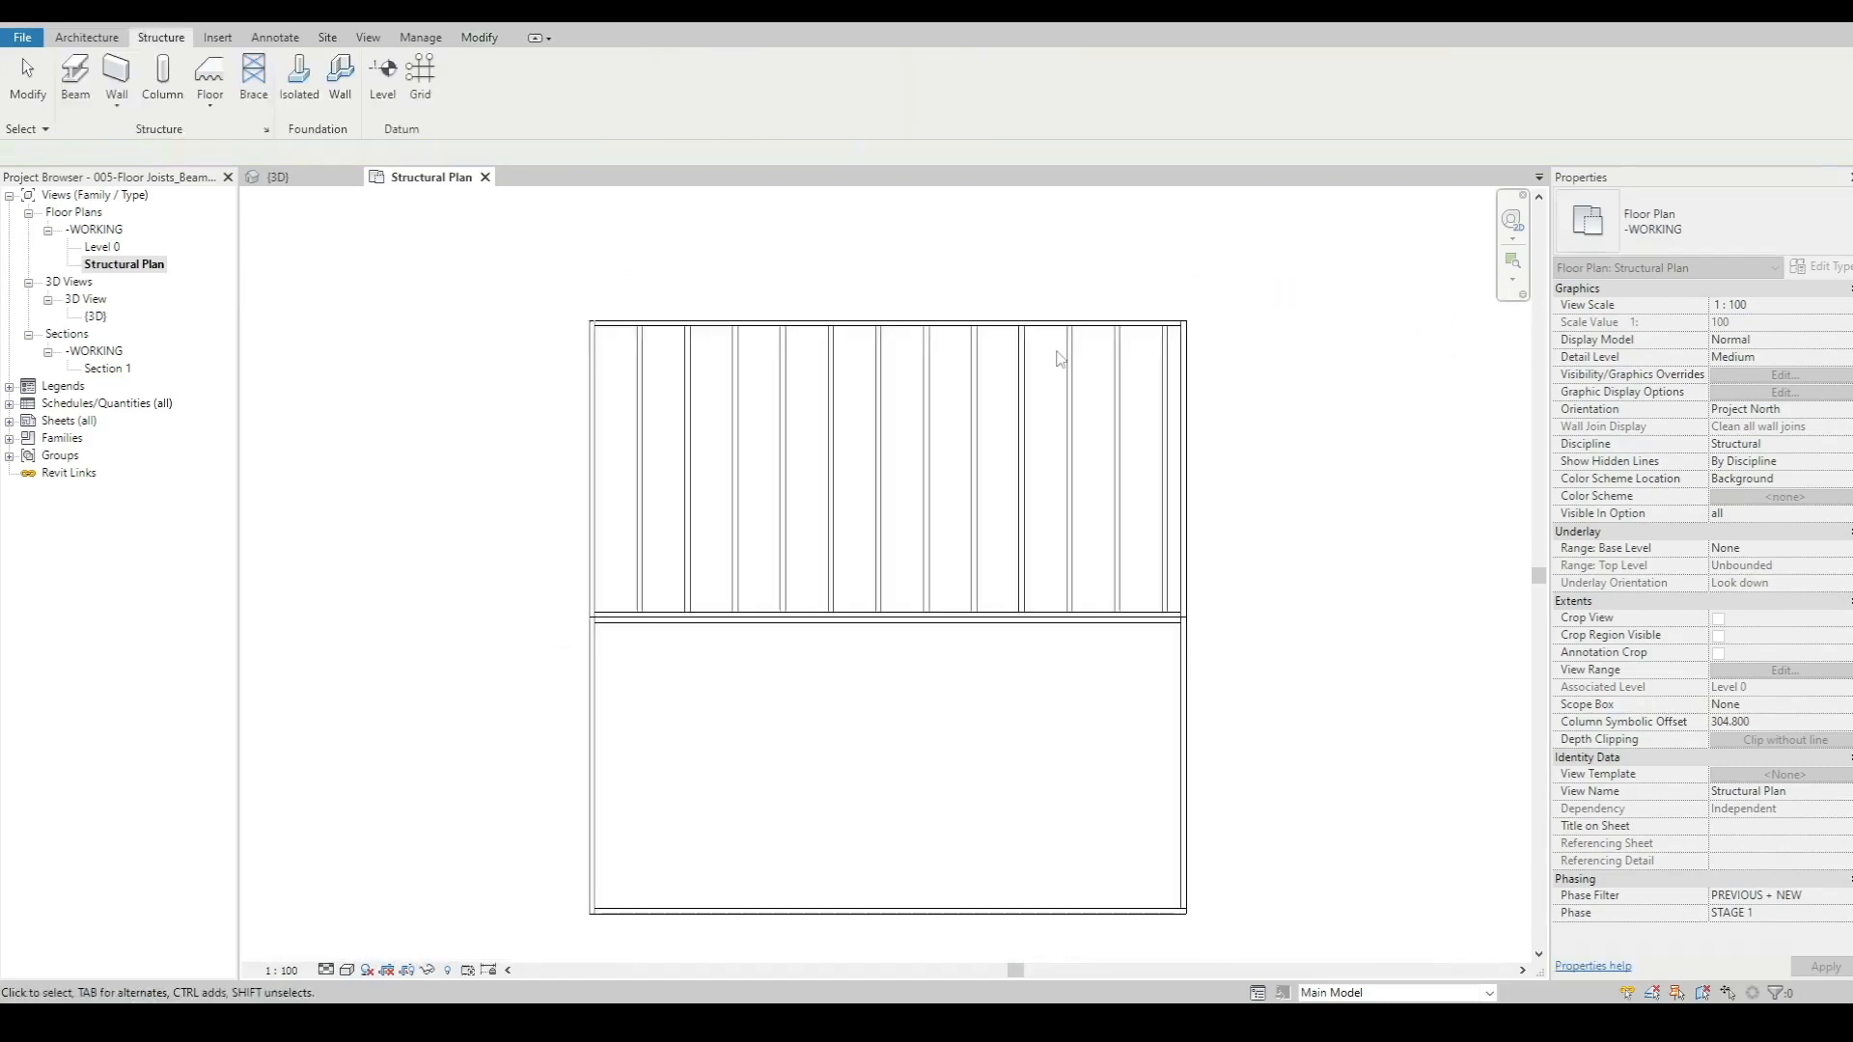
scroll(1158, 411, up, 3)
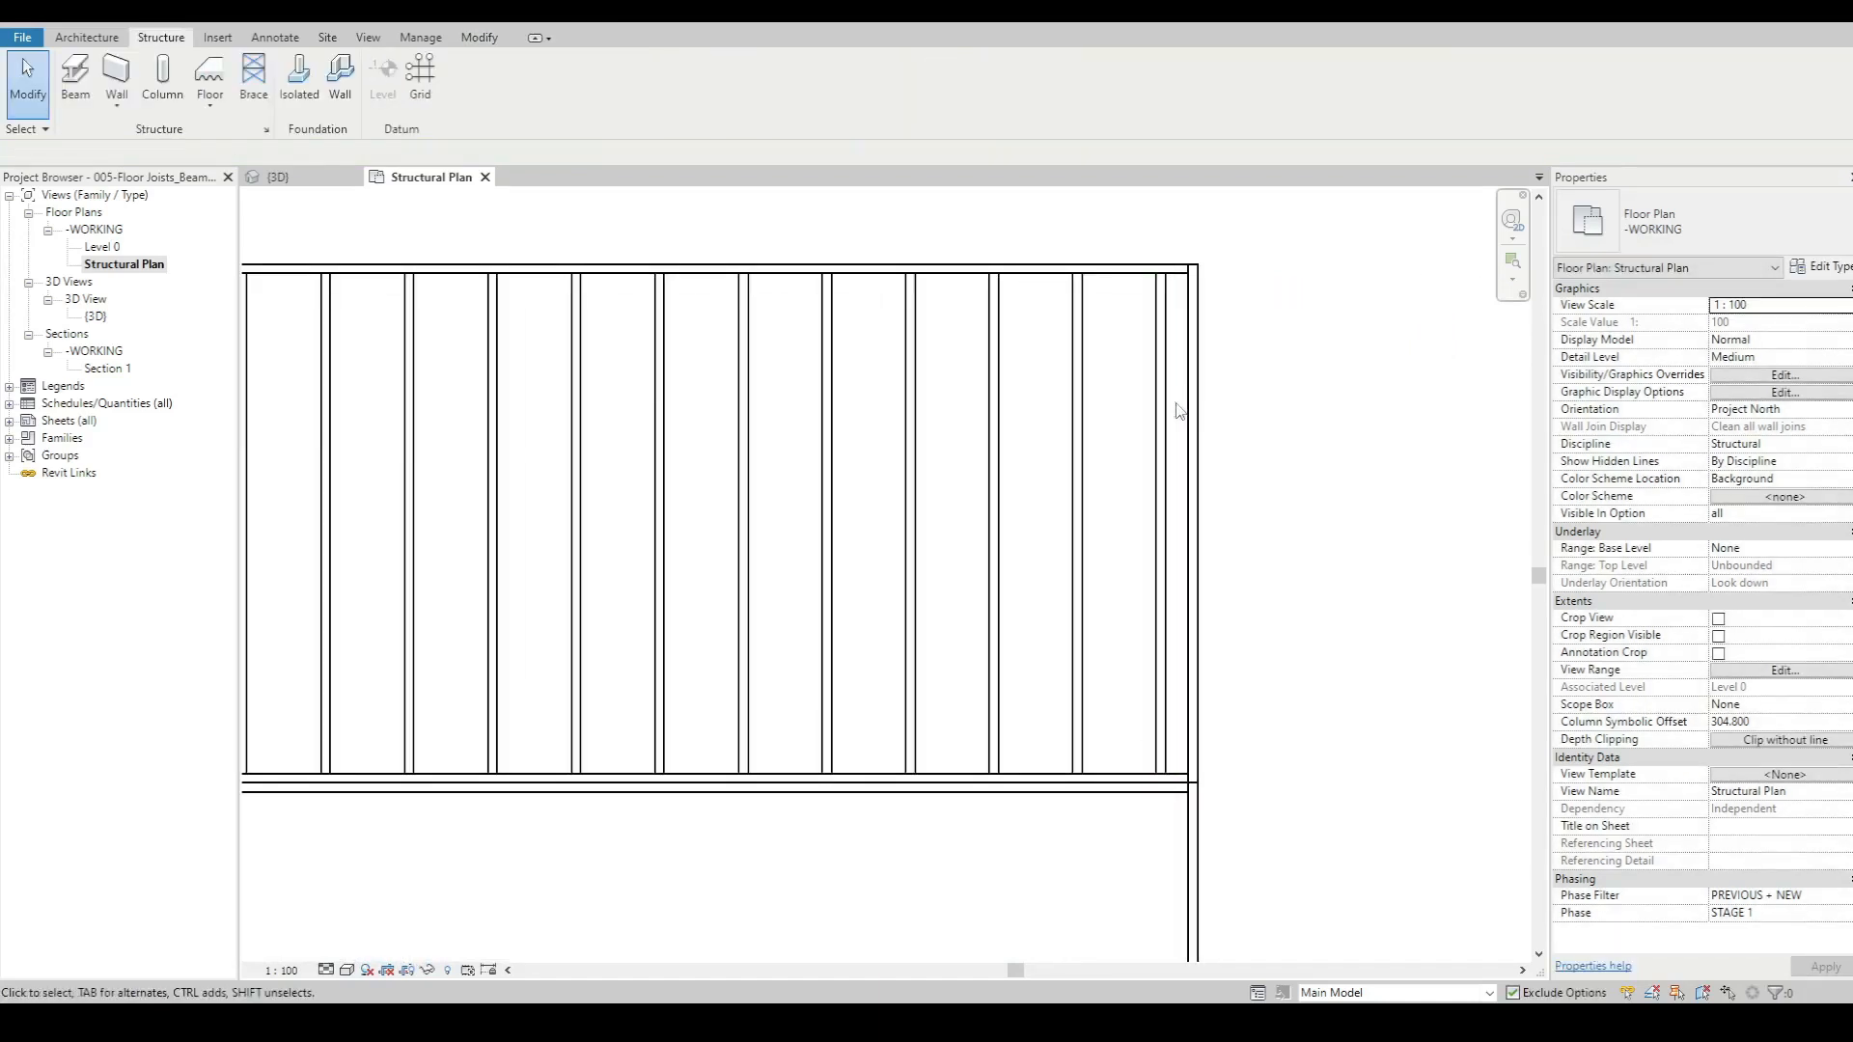
drag(1175, 411, 542, 510)
scroll(1110, 466, down, 2)
scroll(483, 680, up, 4)
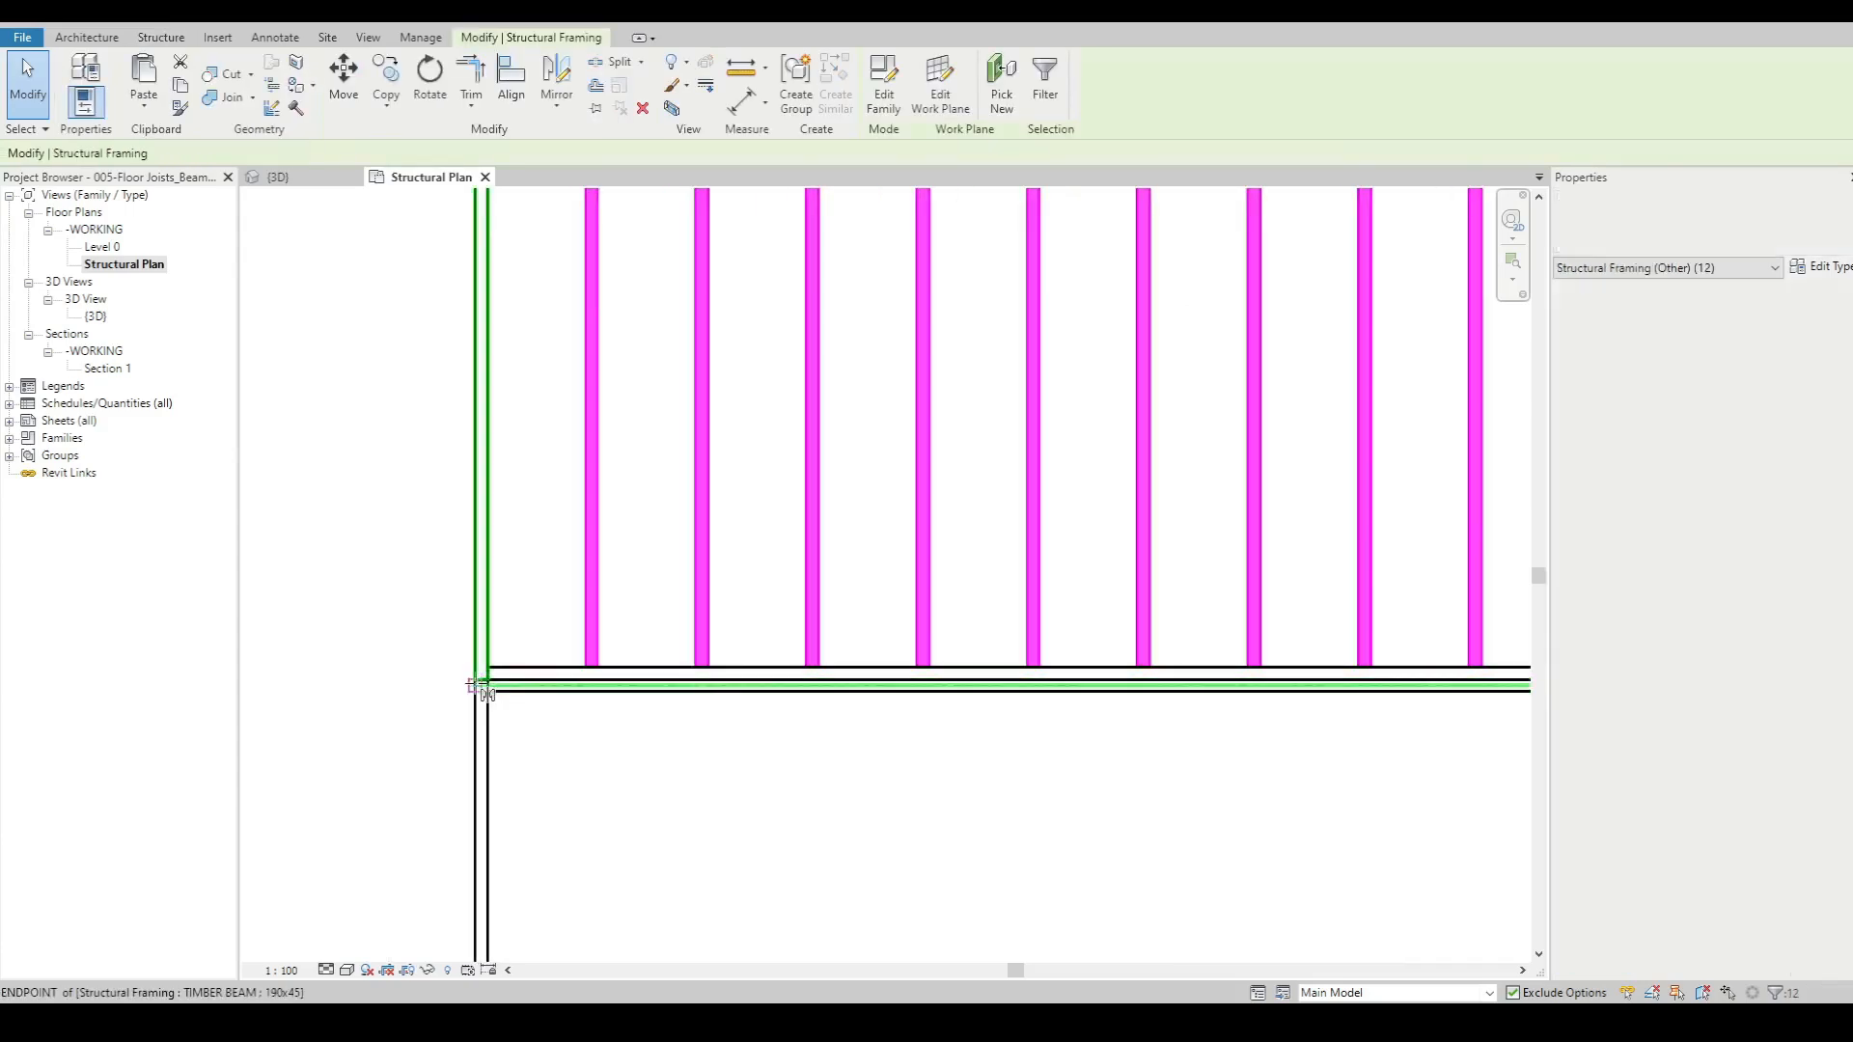
key(d)
key(m)
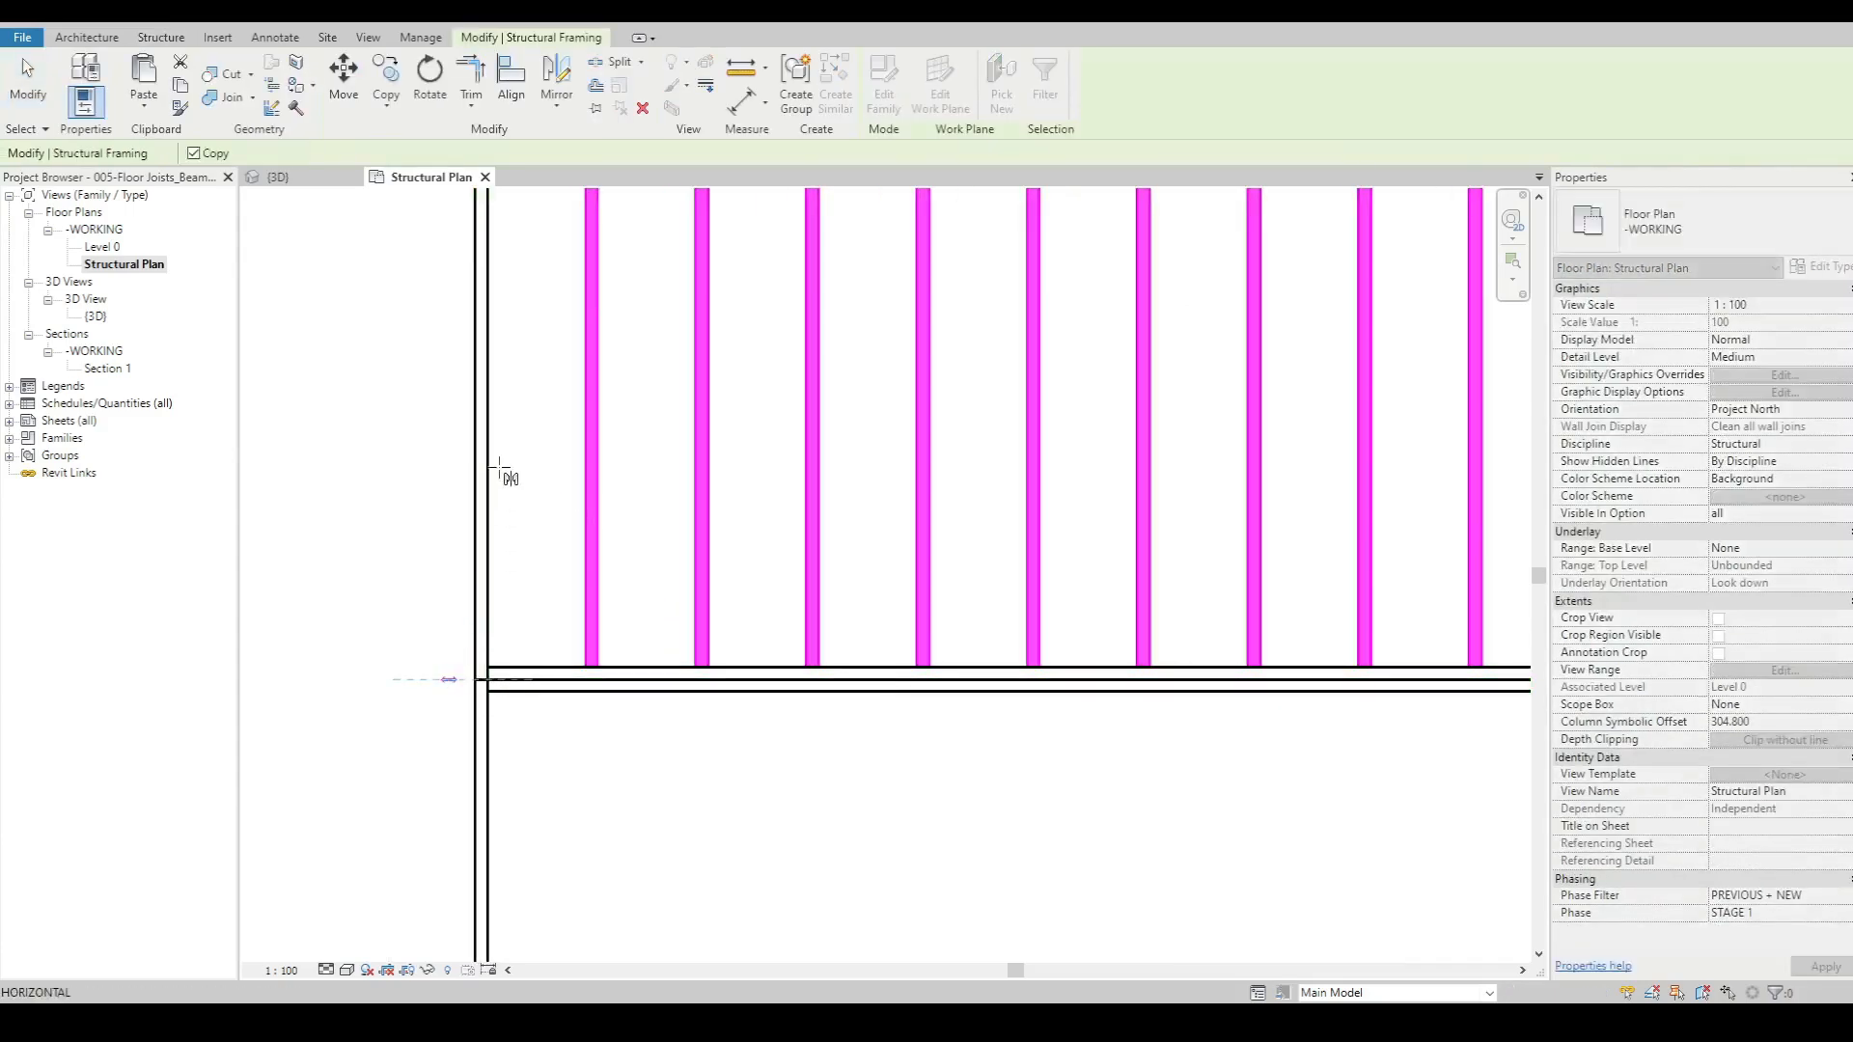
click(499, 469)
scroll(691, 331, down, 3)
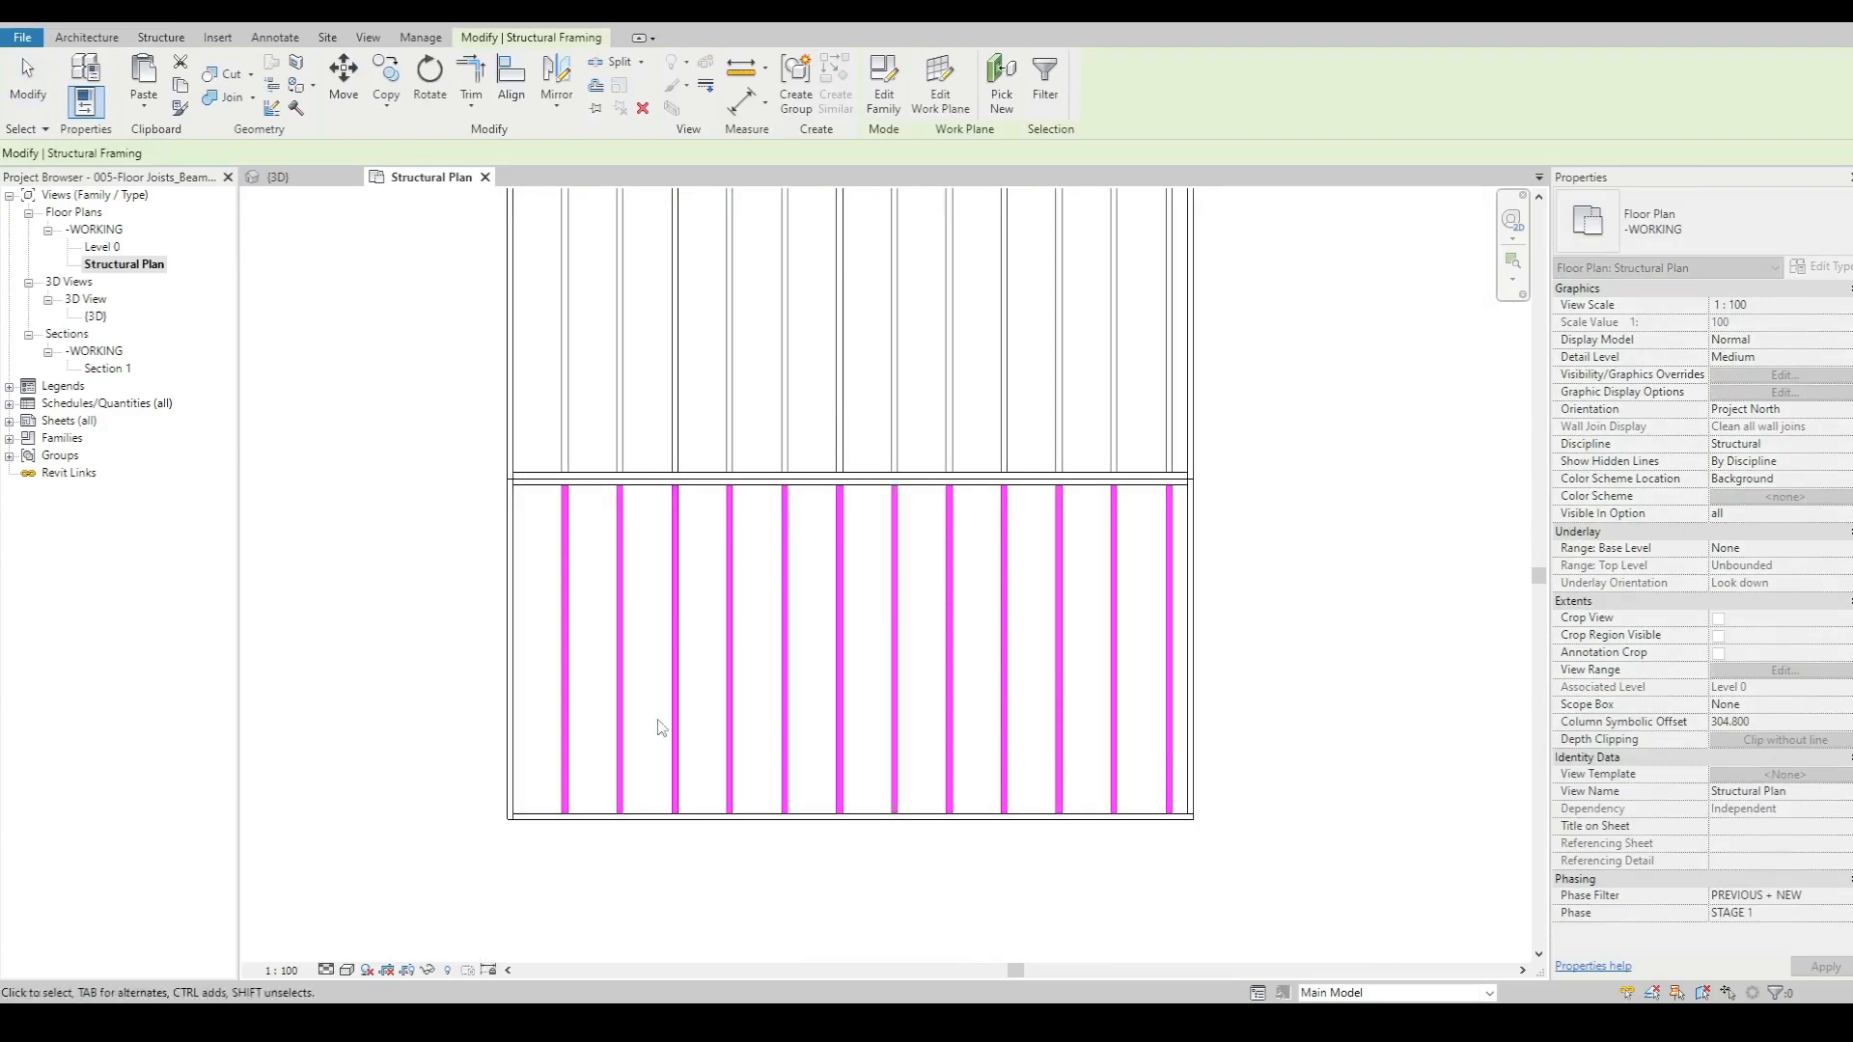
- Change the mirrored joists in the lower frame to type TIMBER BEAM 190x45
click(1694, 216)
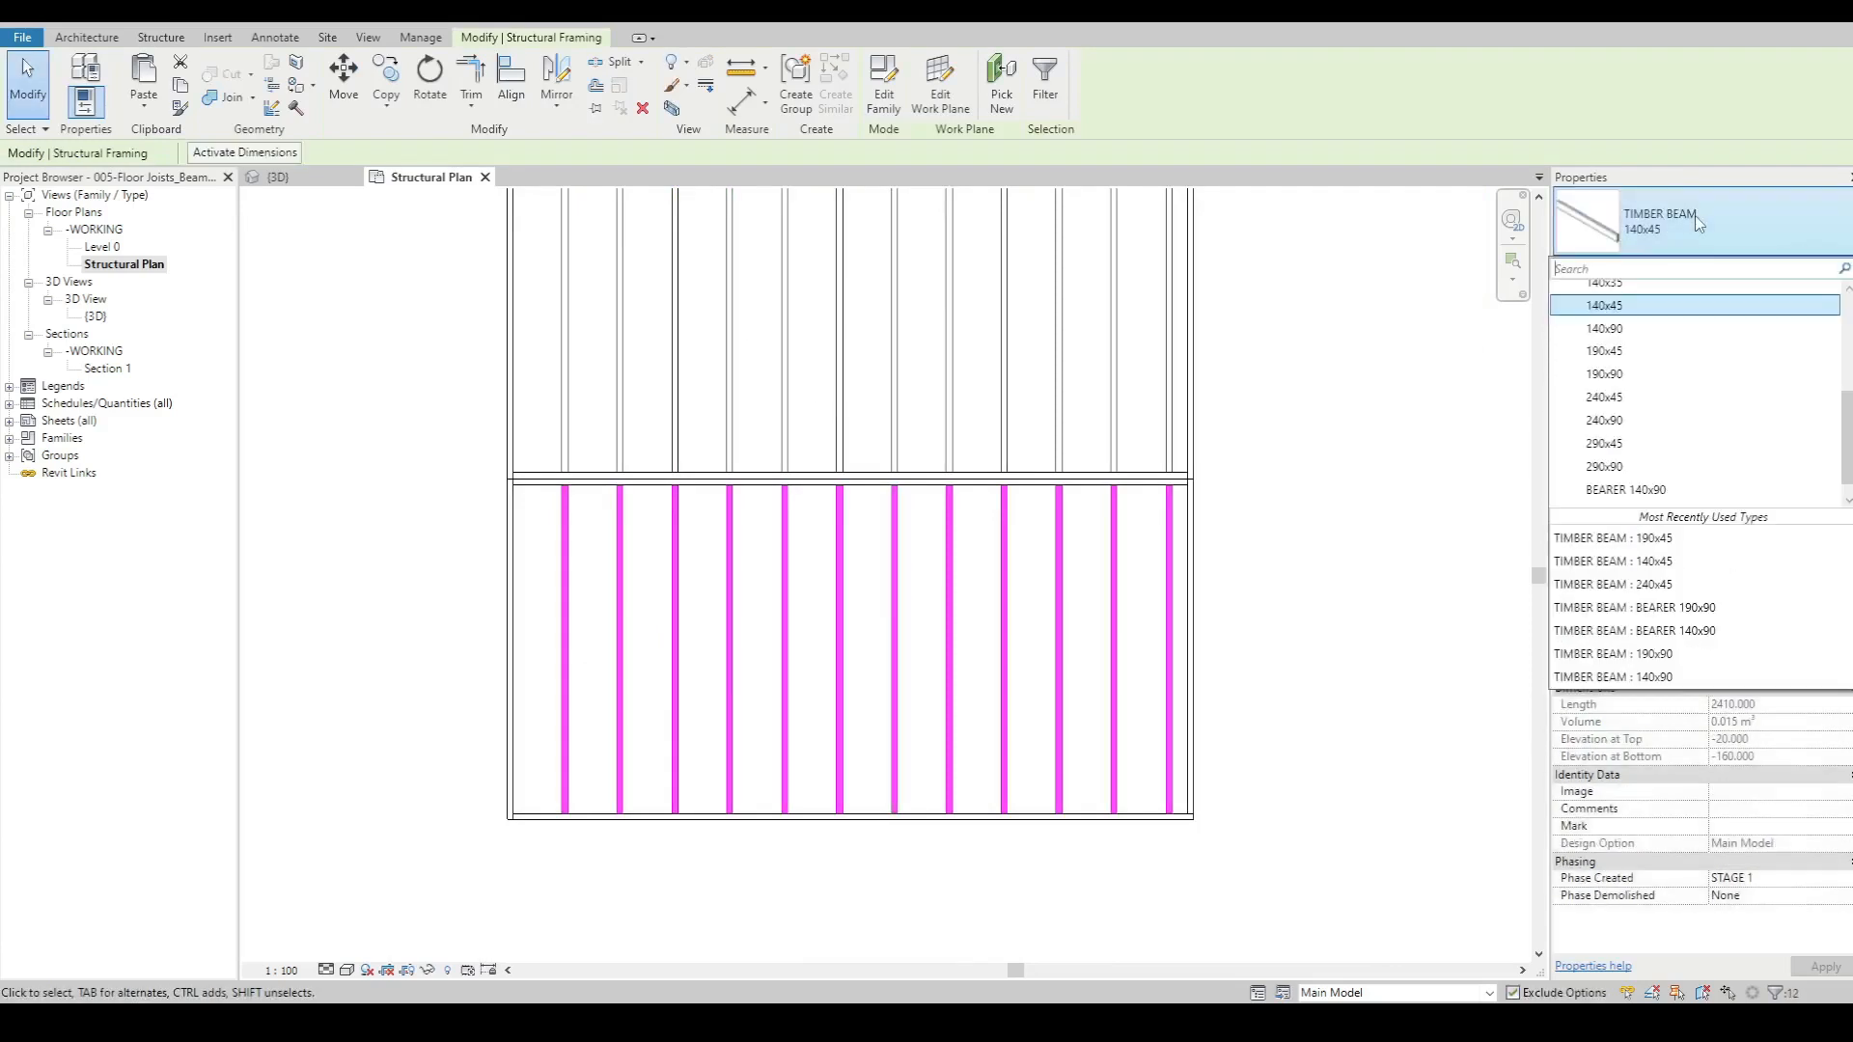
click(1637, 349)
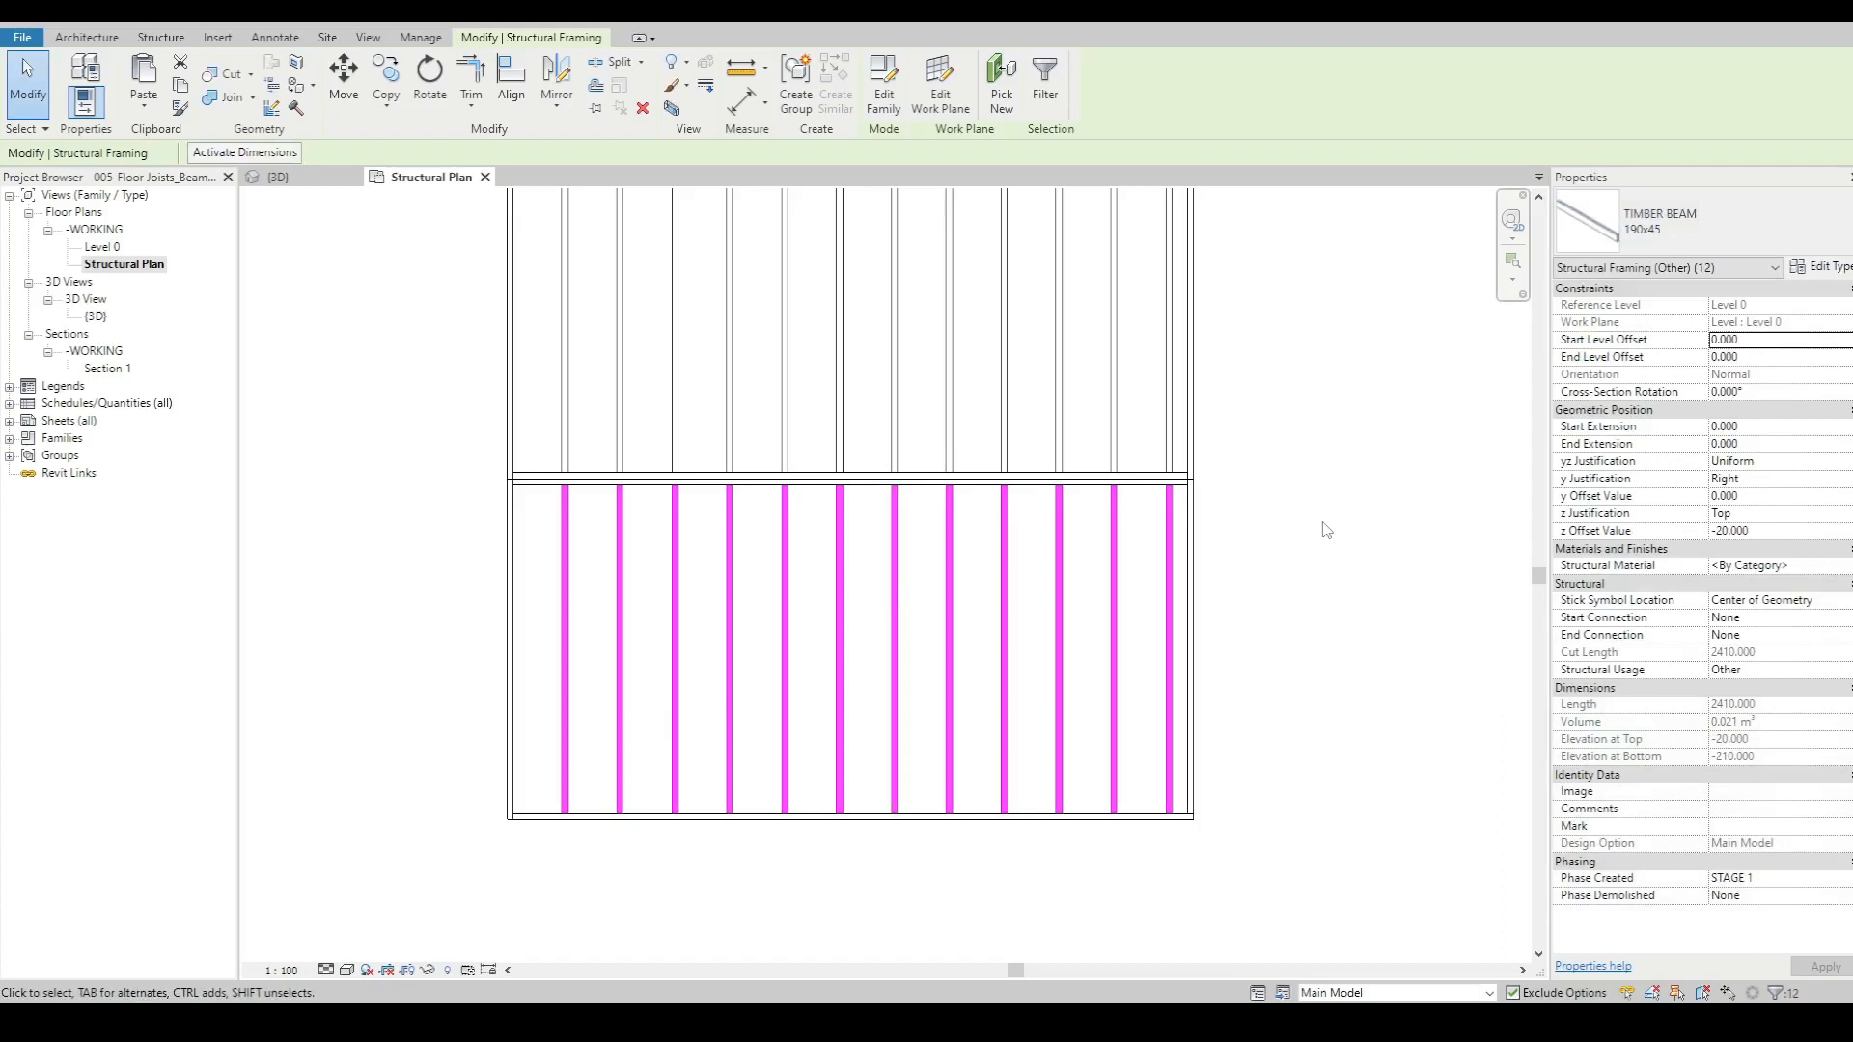
click(1326, 529)
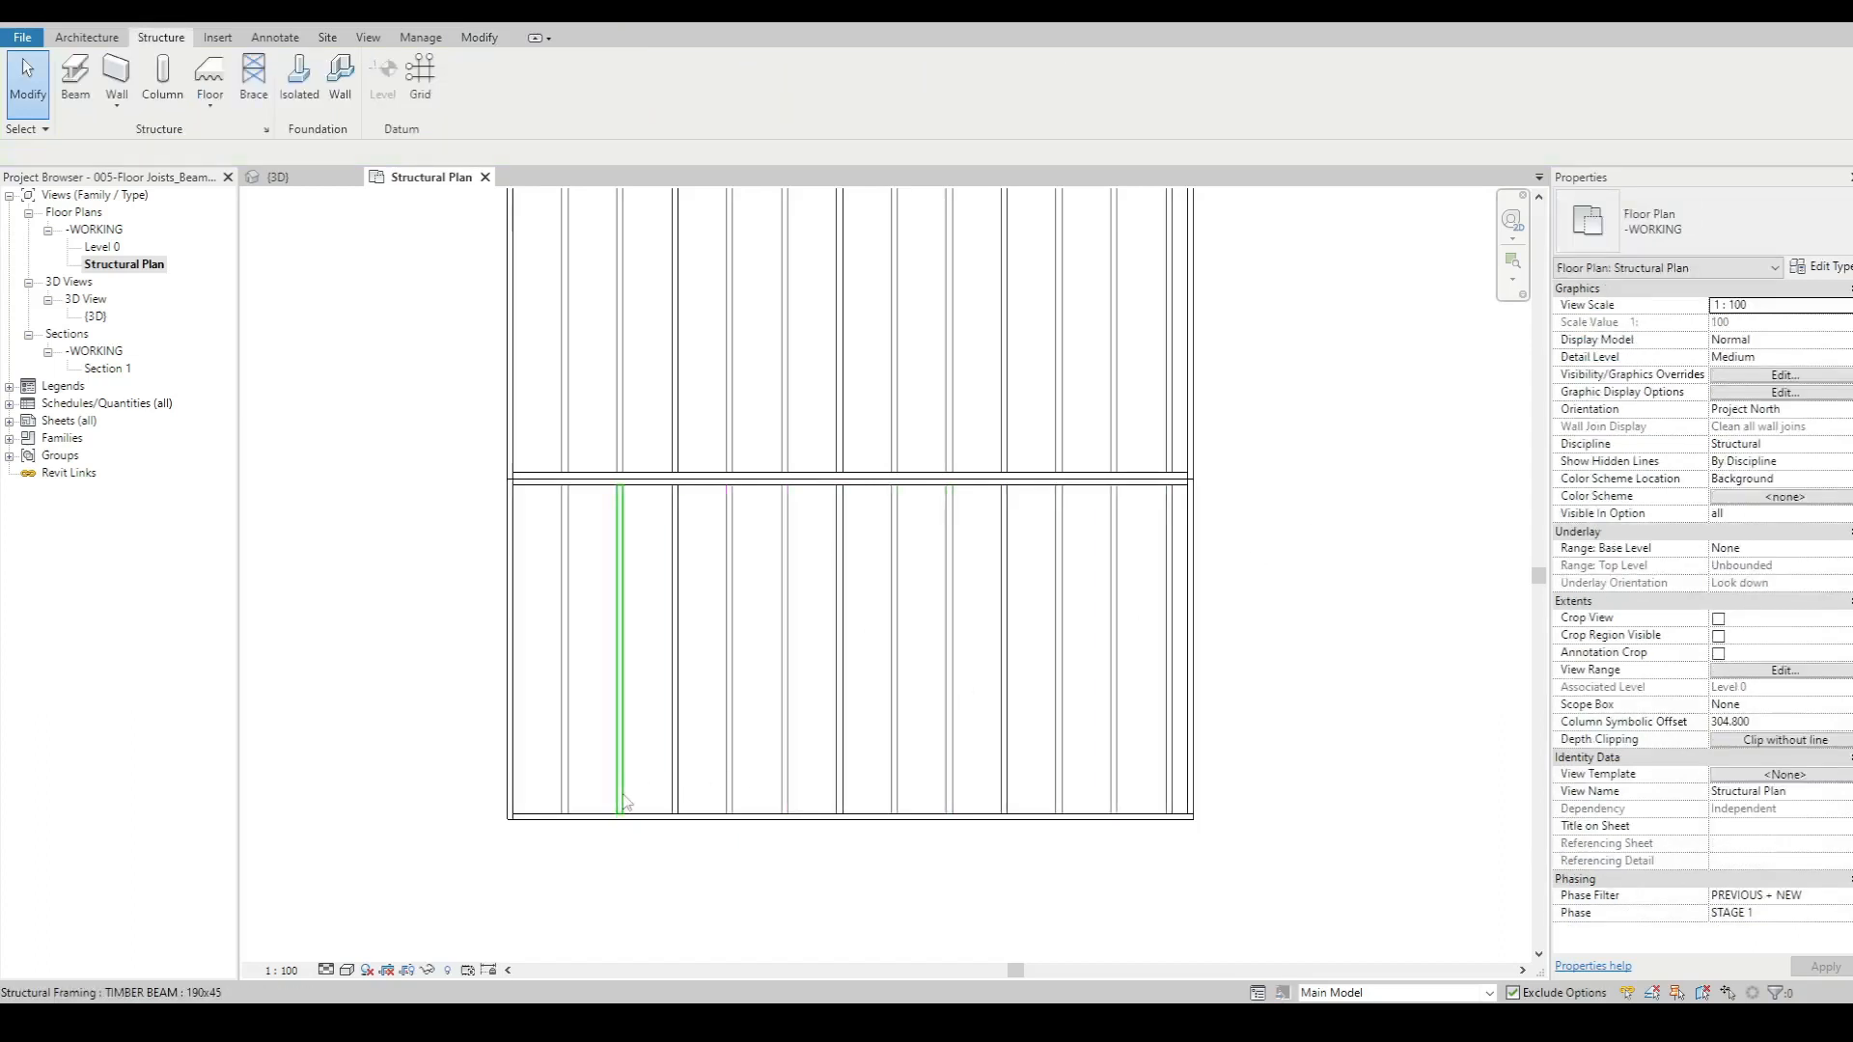
- Try changing all beams and joists of the lower frame to type TIMBER BEAM 240x90
scroll(628, 803, up, 1)
middle_drag(1387, 825, 1396, 867)
drag(439, 903, 1421, 424)
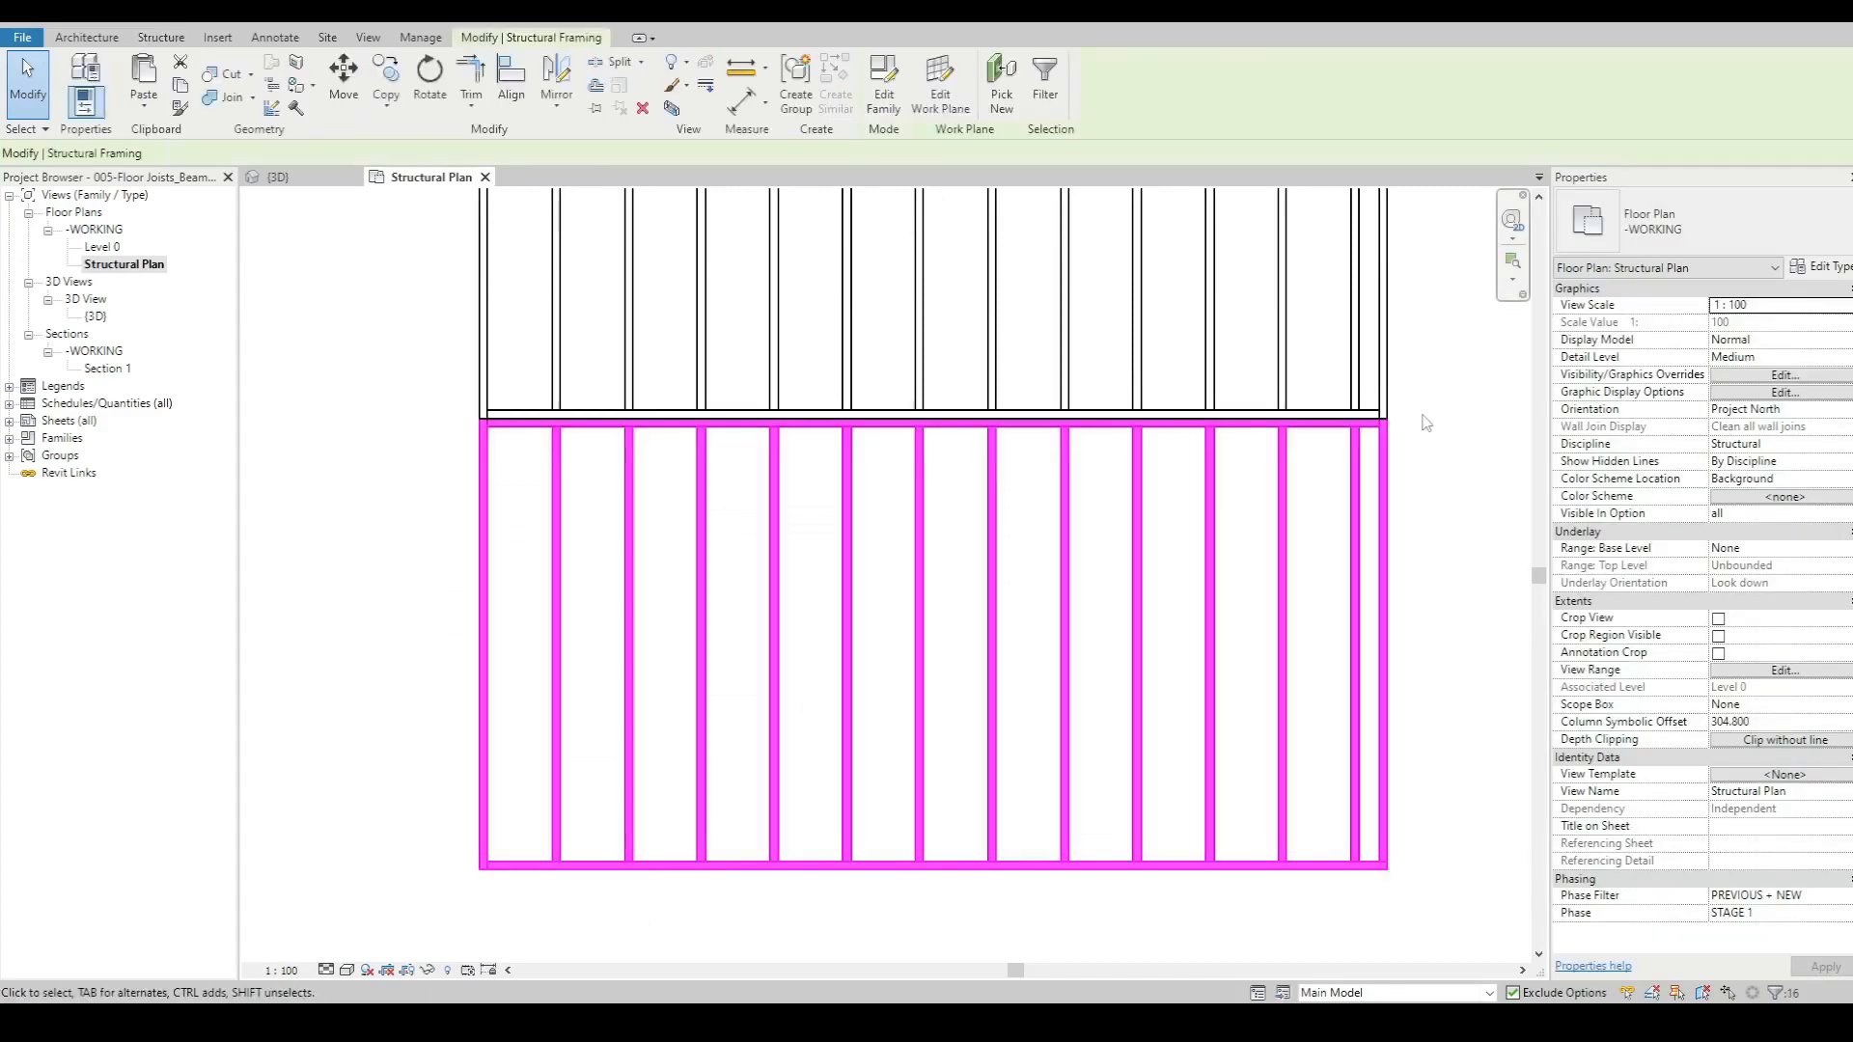
click(1671, 224)
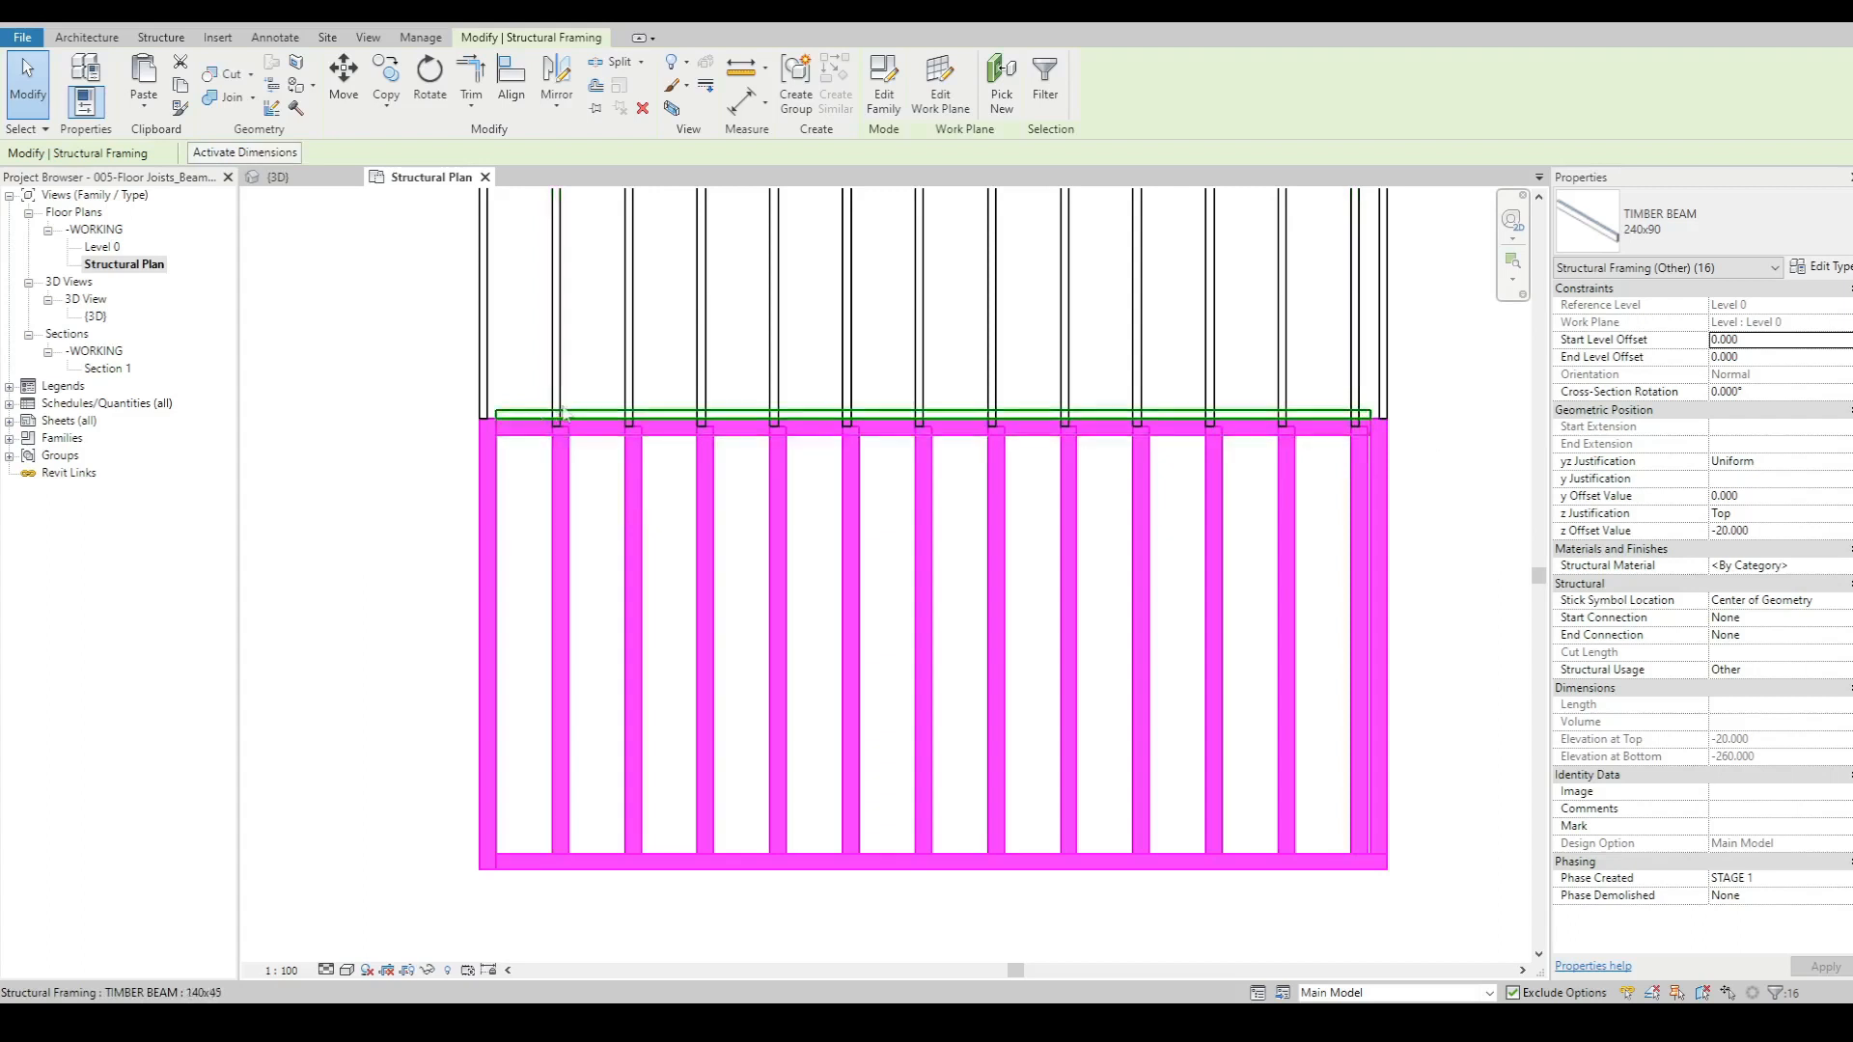
scroll(562, 413, up, 3)
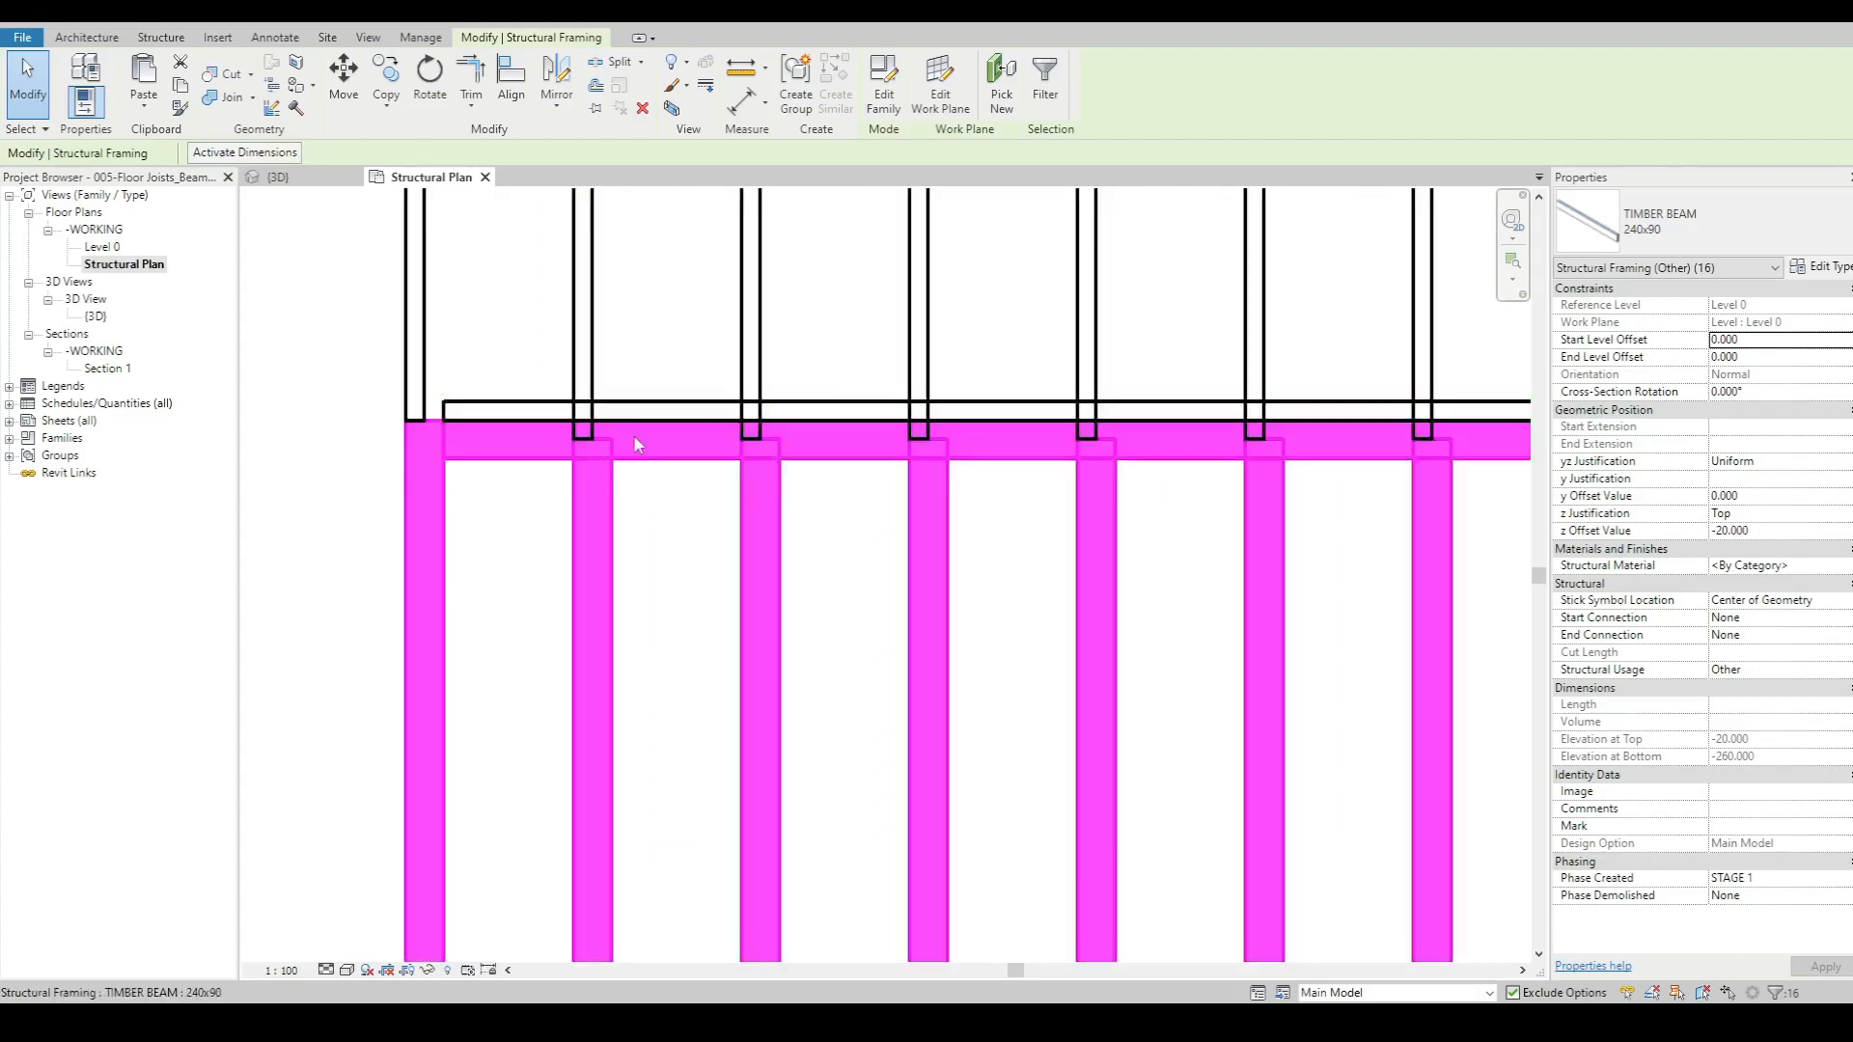
key(Escape)
scroll(640, 455, down, 3)
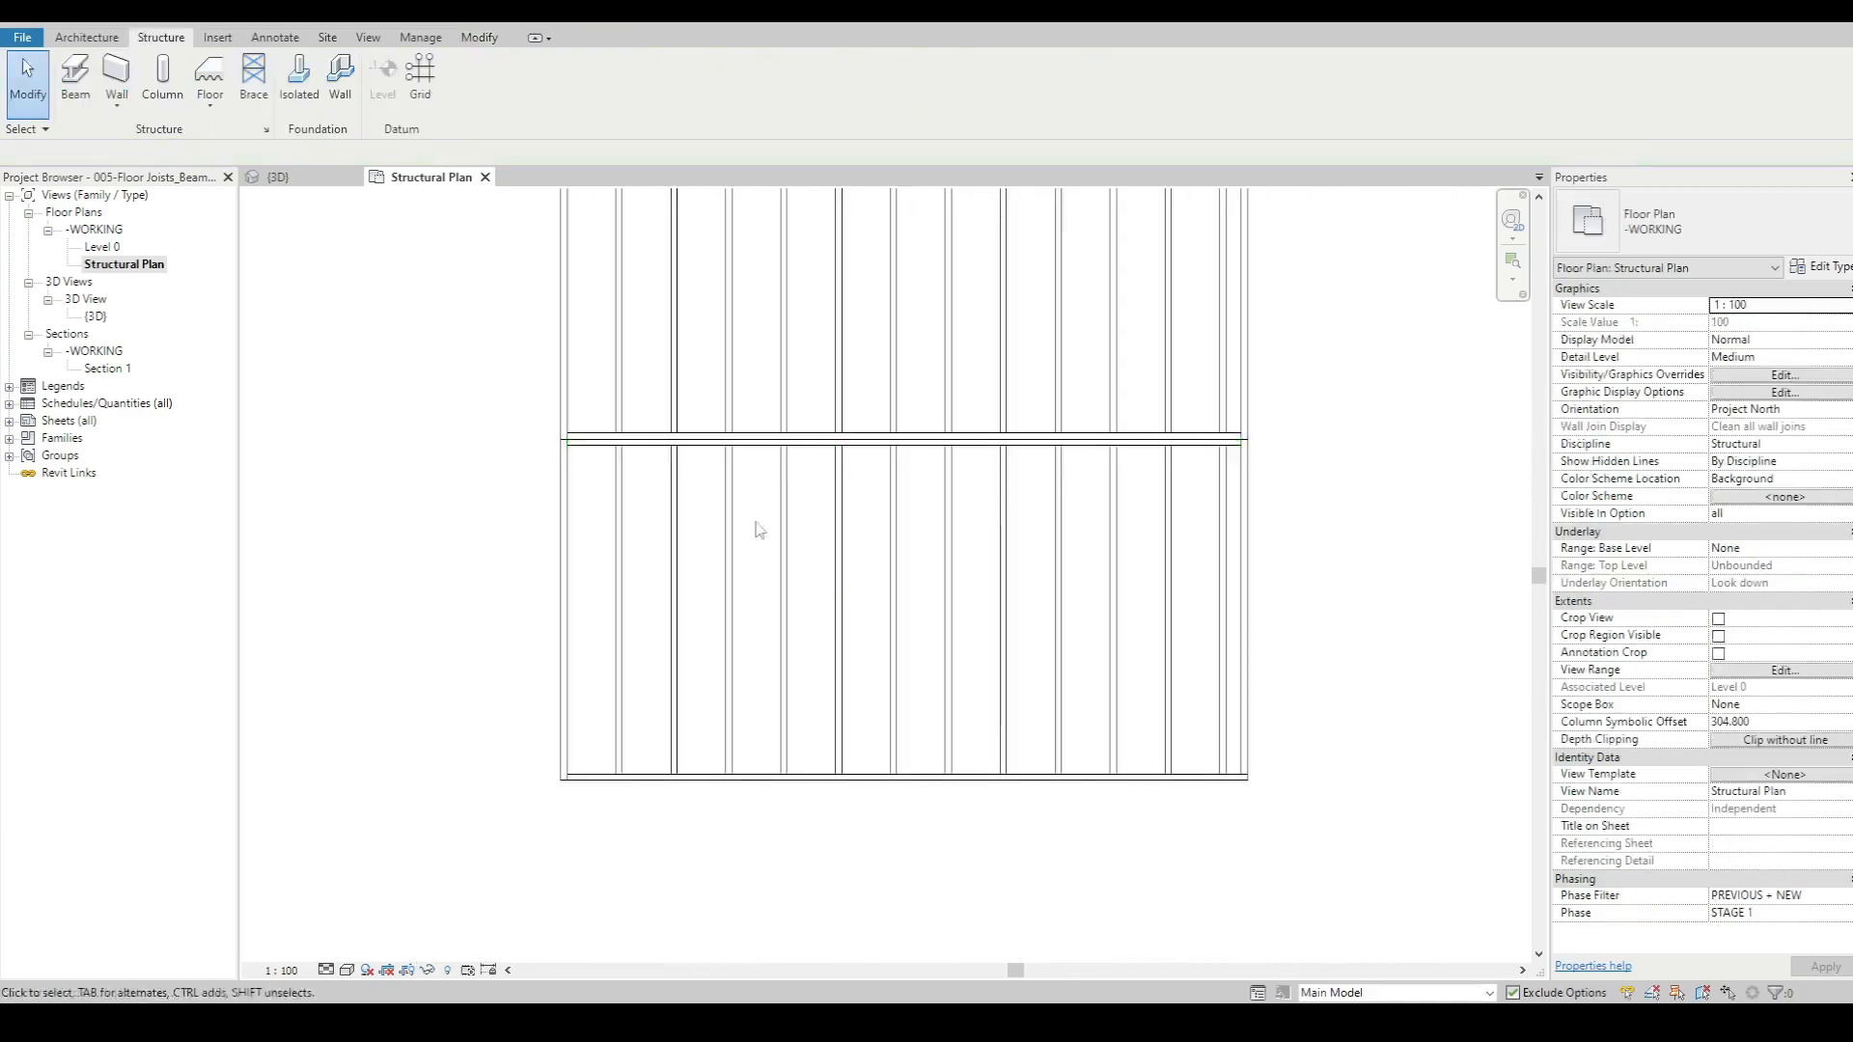
- In the 3D view, temporarily isolate the structural framing category using one of the lower frame's 190x45 beams
scroll(757, 530, down, 2)
click(316, 21)
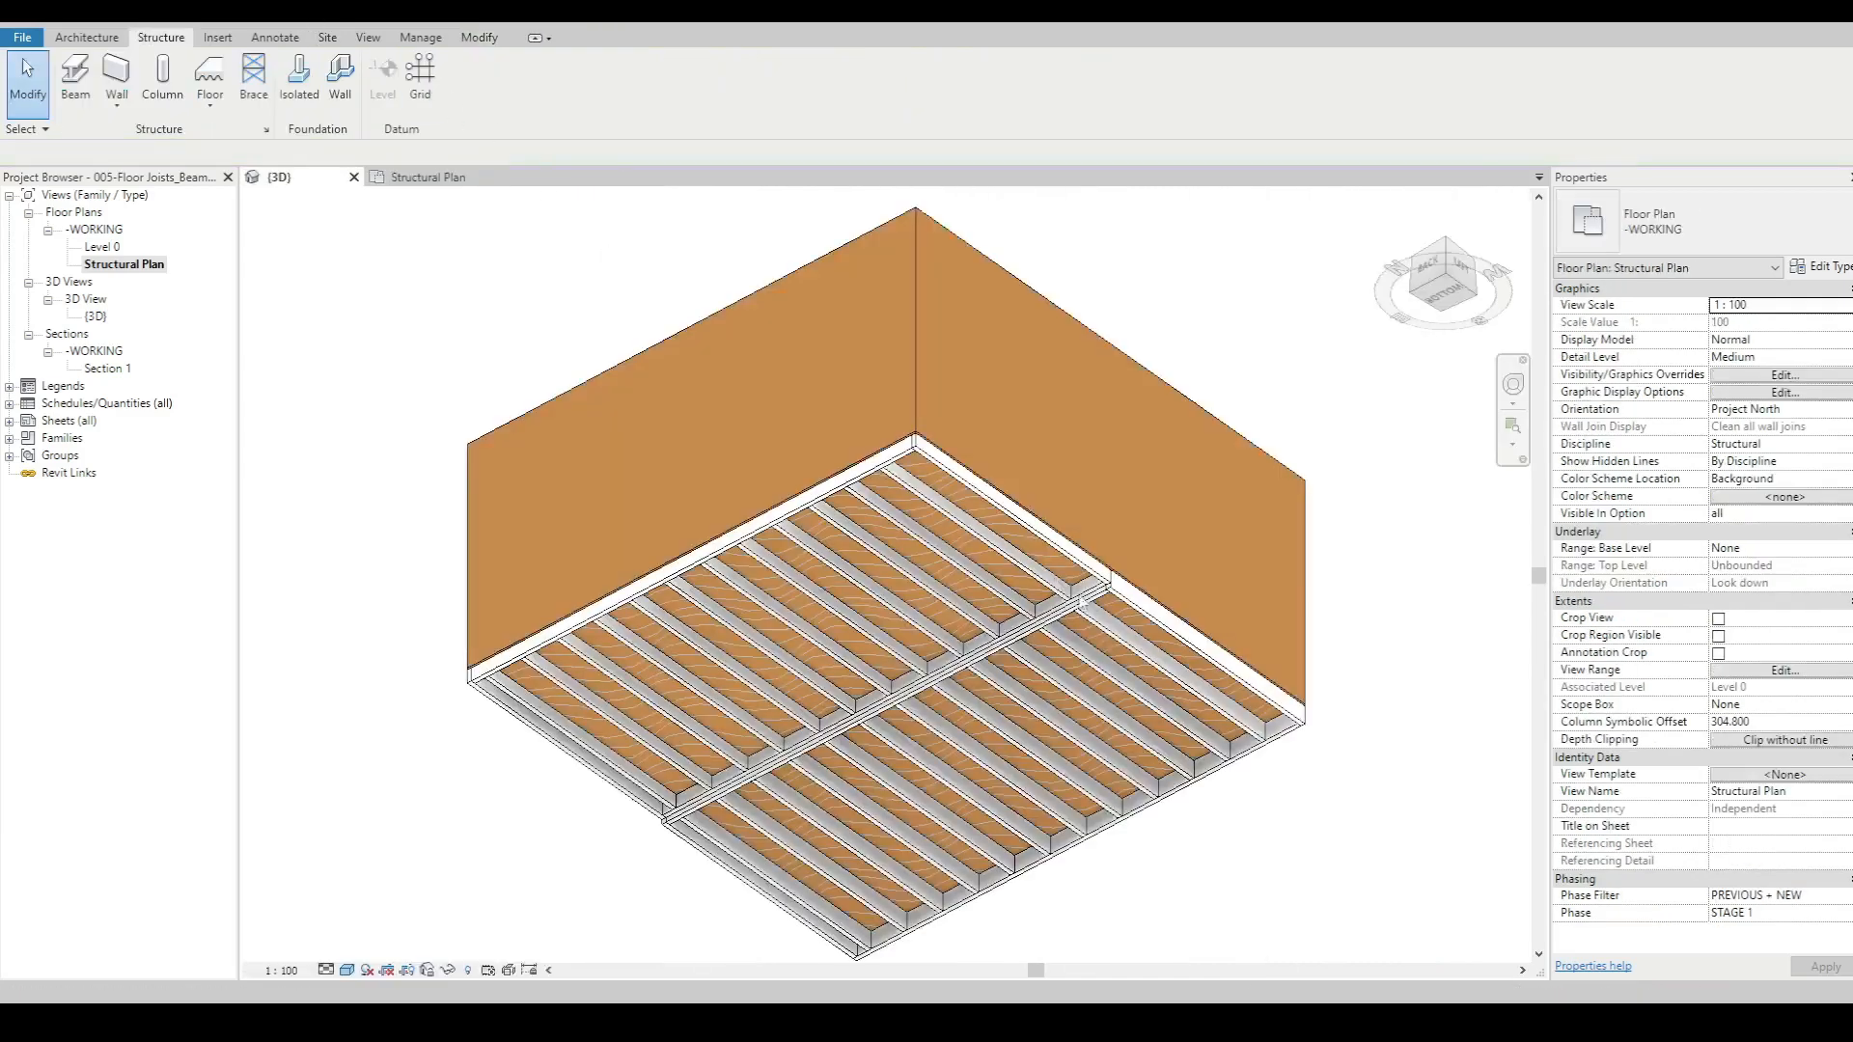
middle_drag(1396, 697, 1286, 661)
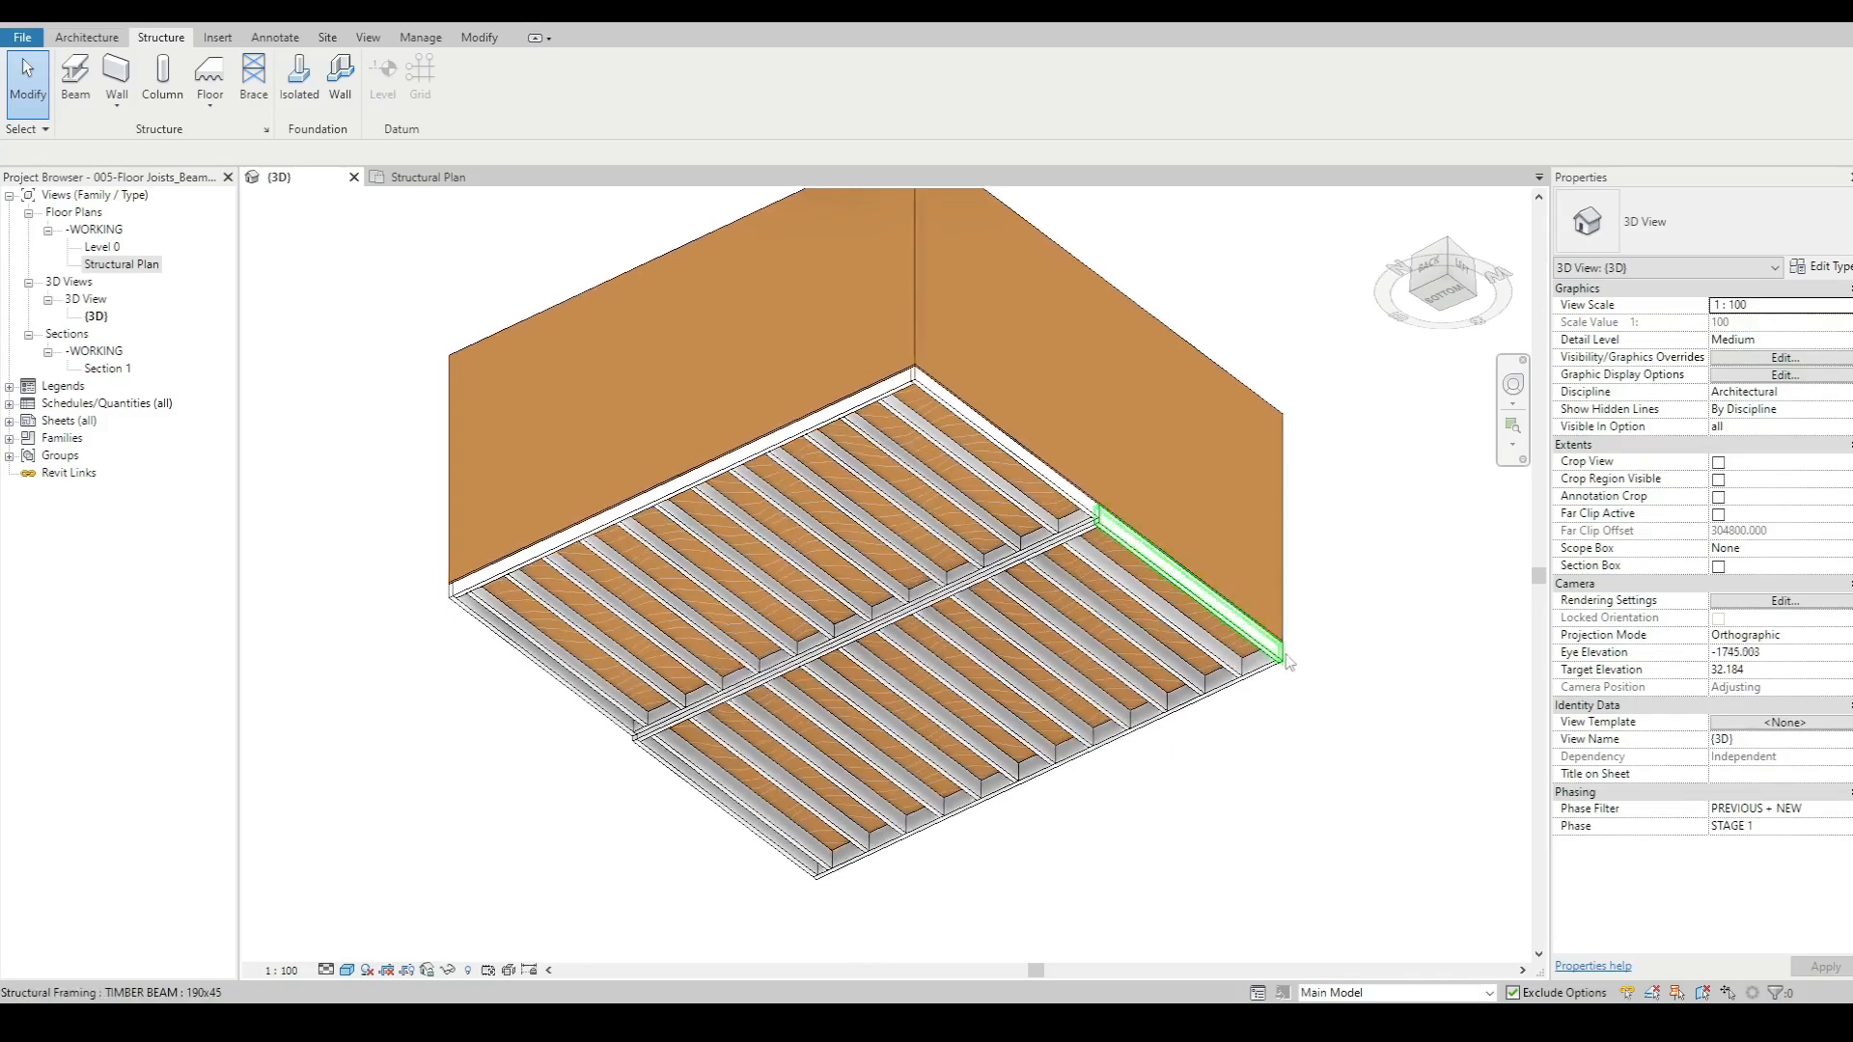
click(1287, 661)
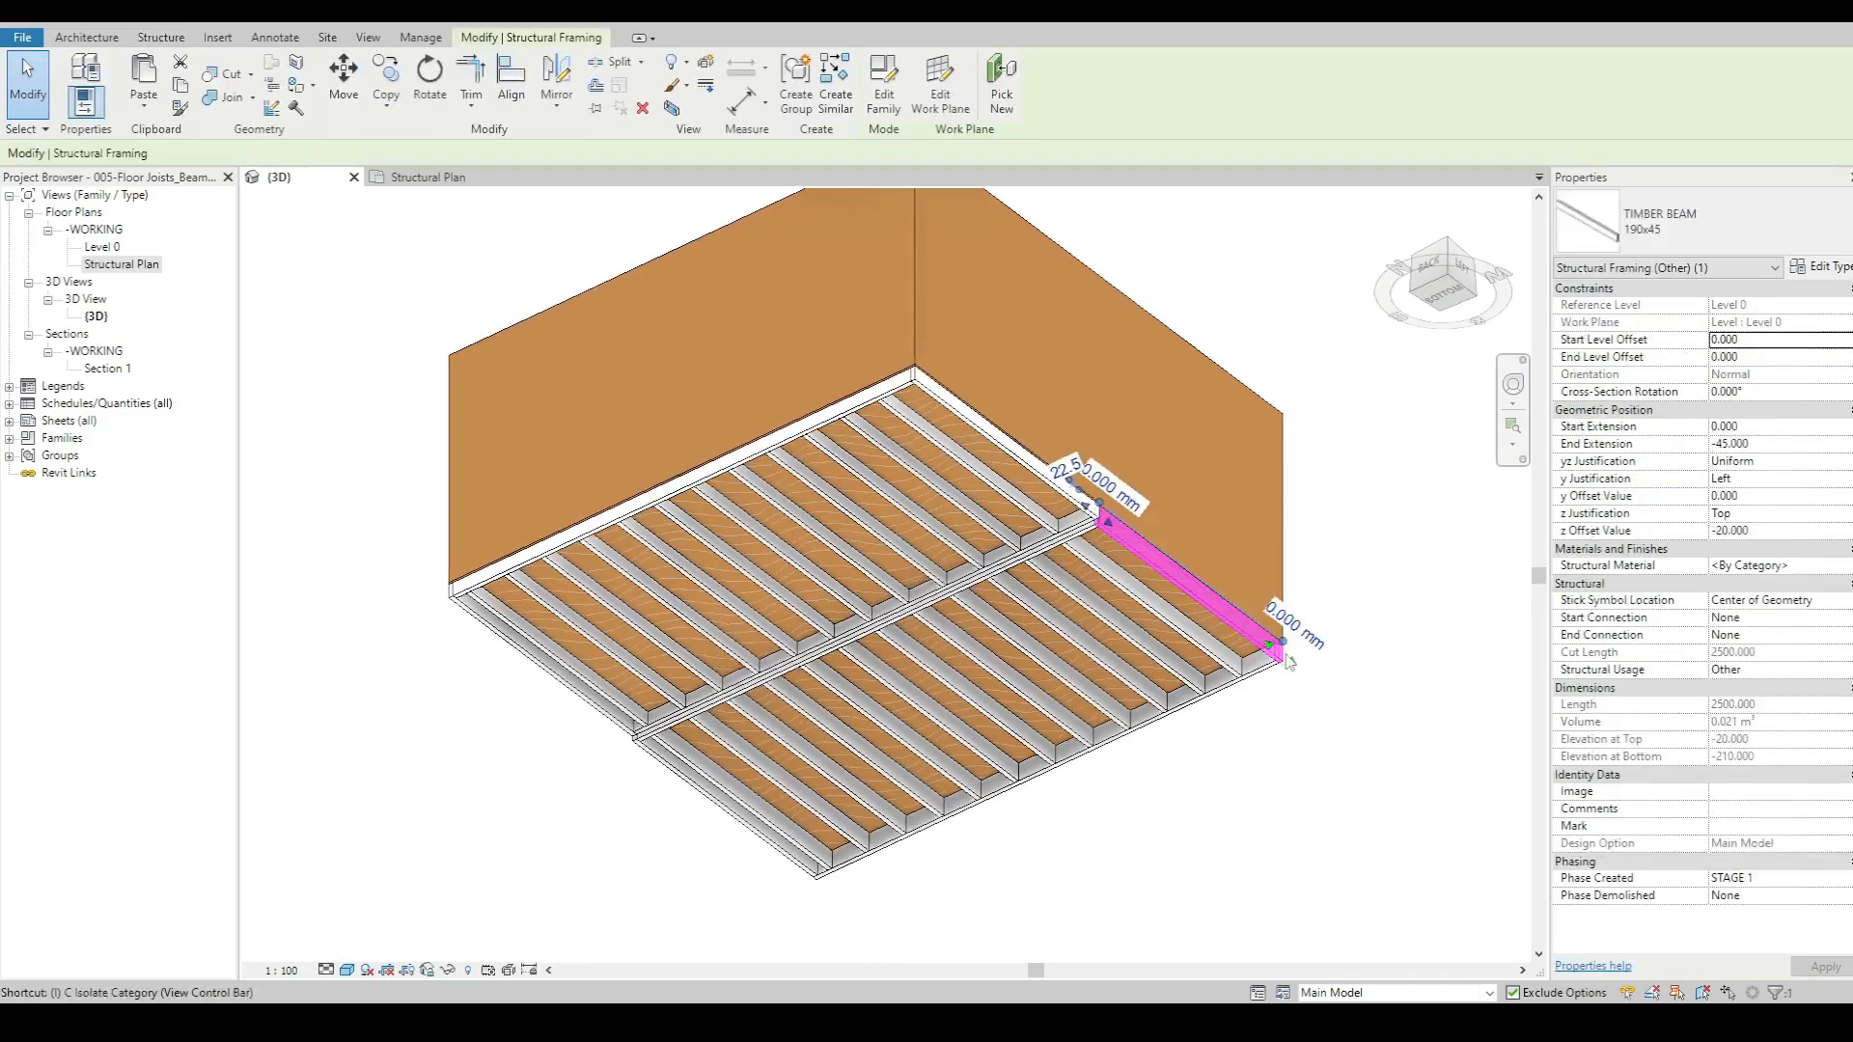
key(c)
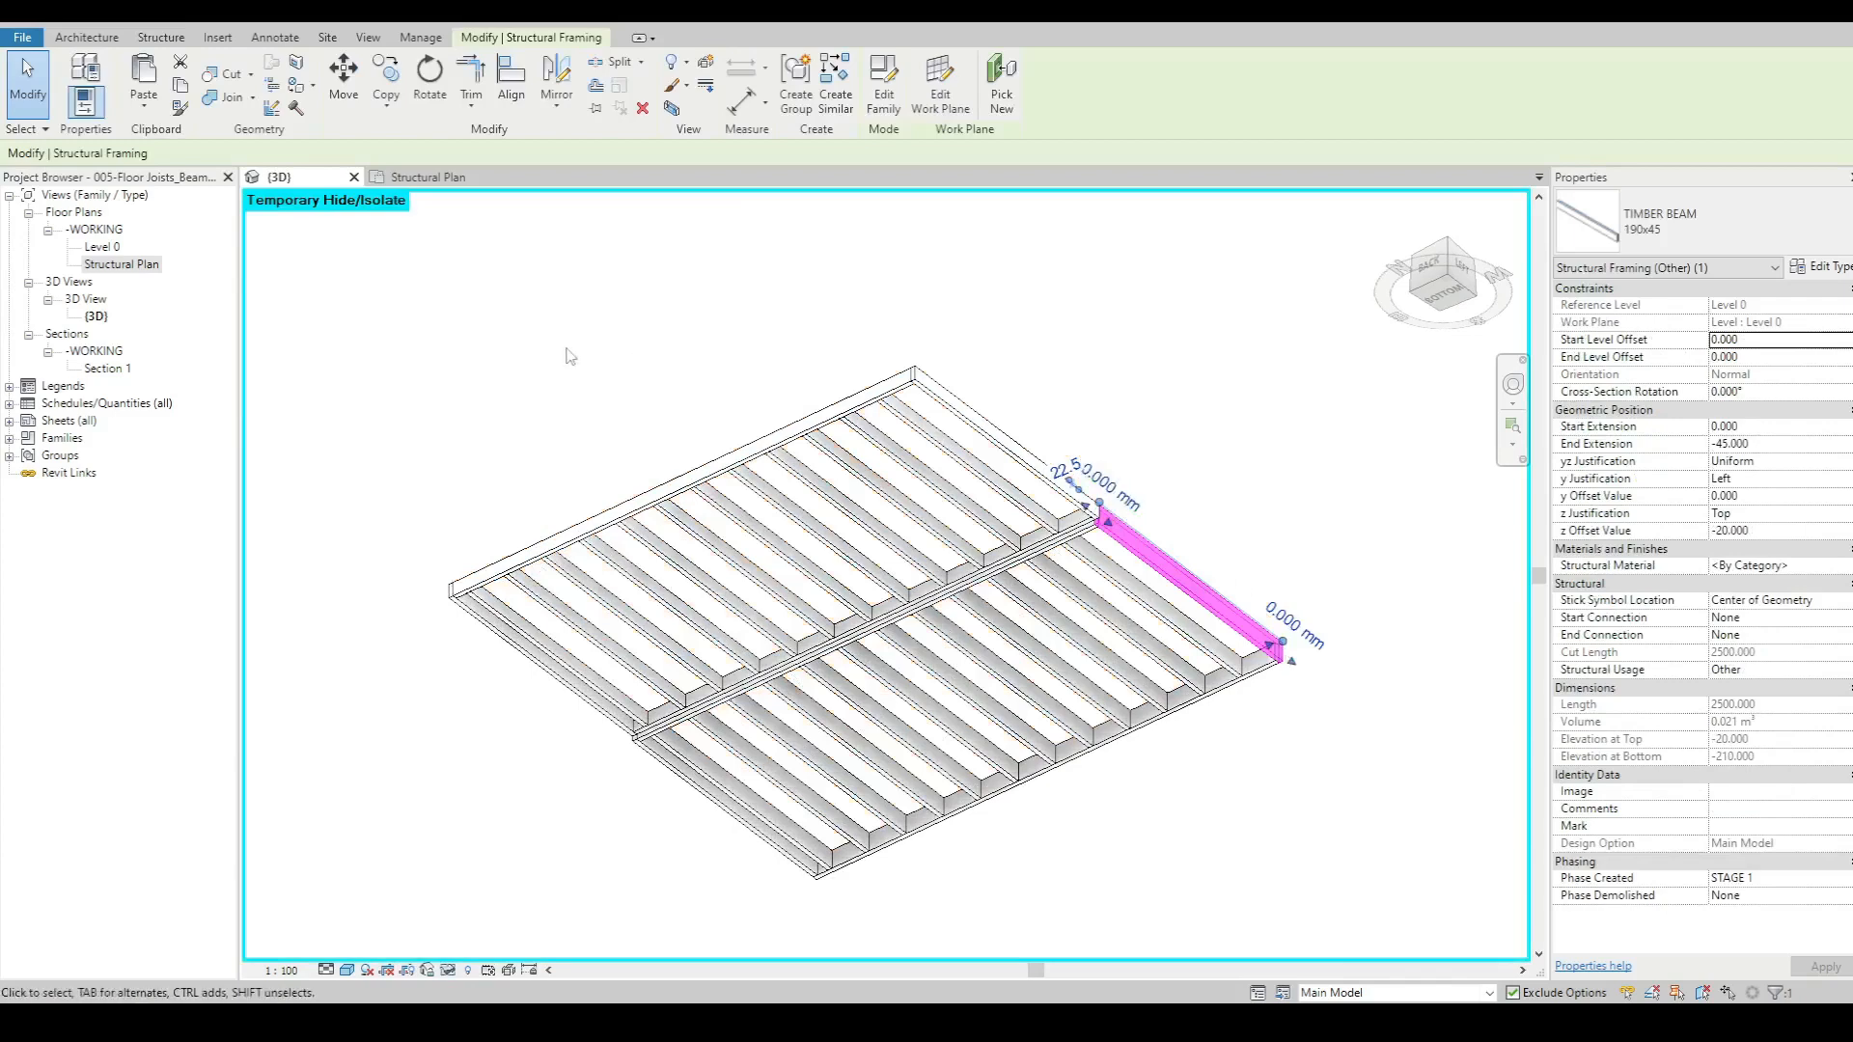
- Assign the STRUCTURE WOOD FRAMING material to all beams and joists, and reset the temporary isolation
click(475, 347)
drag(370, 302, 1346, 915)
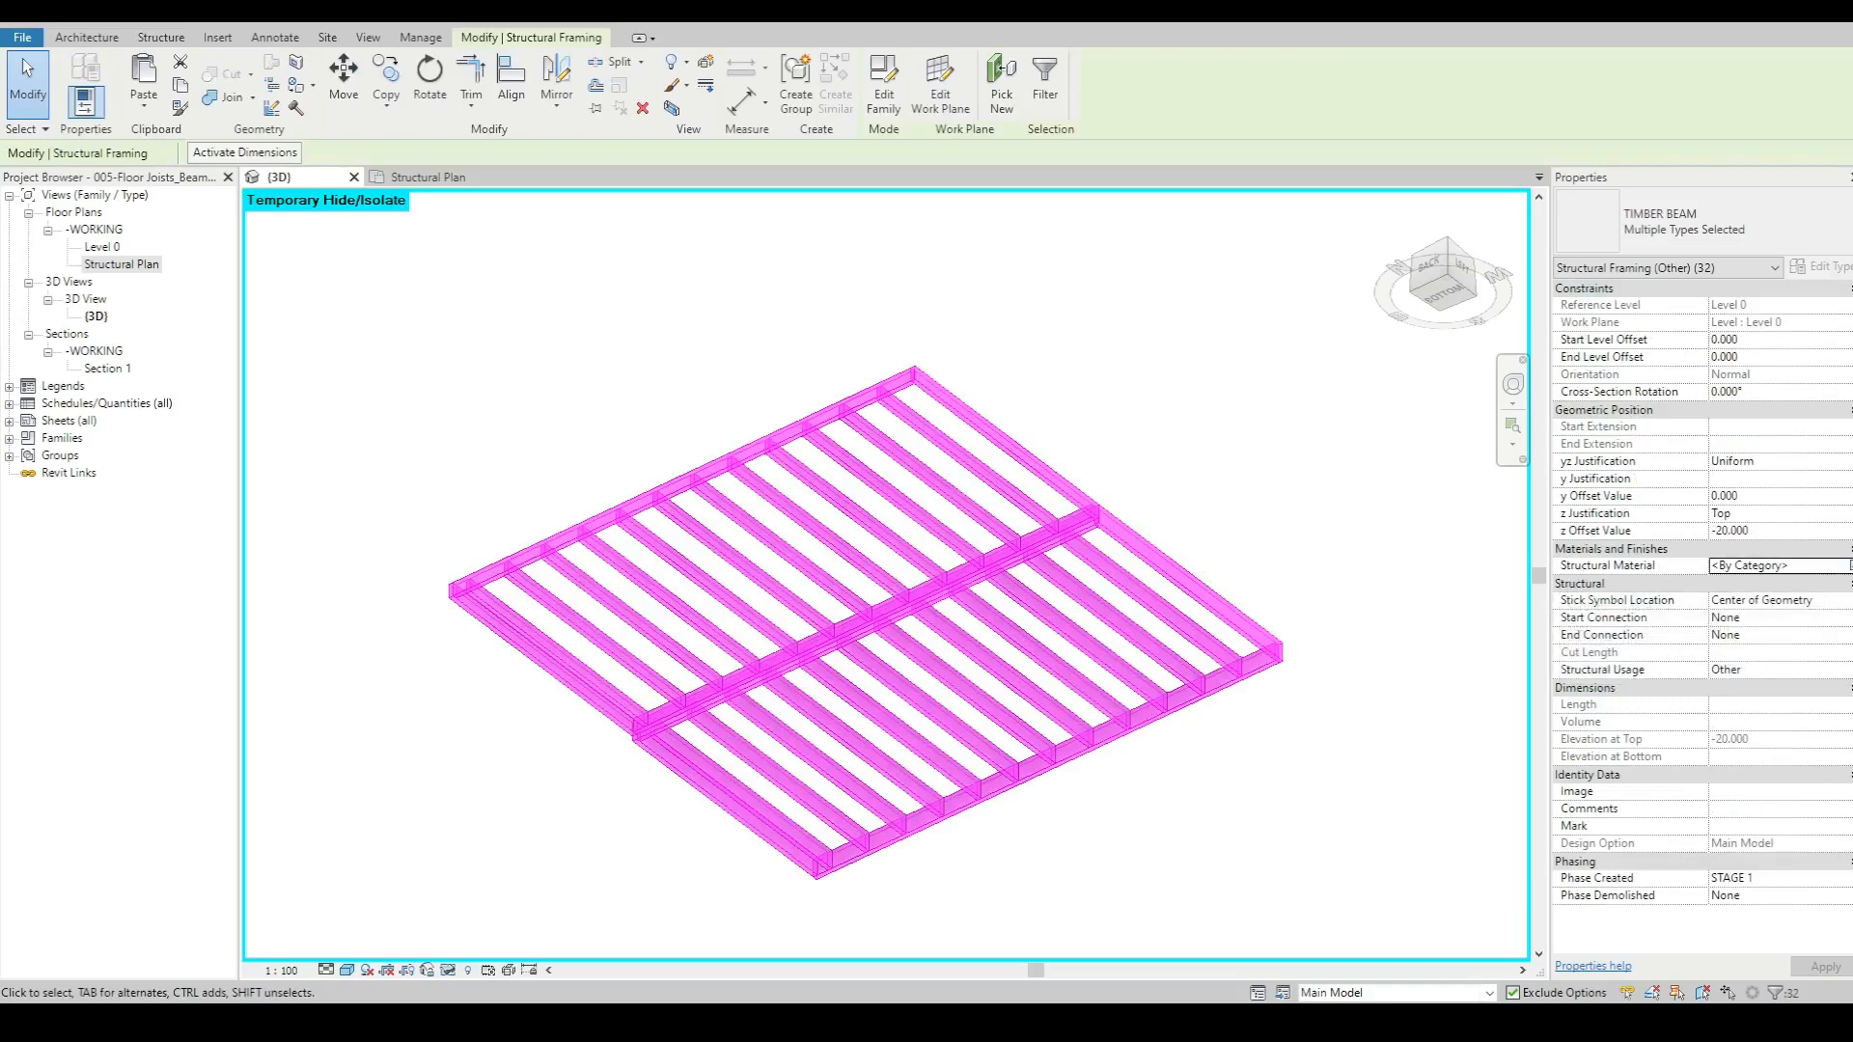
click(1848, 566)
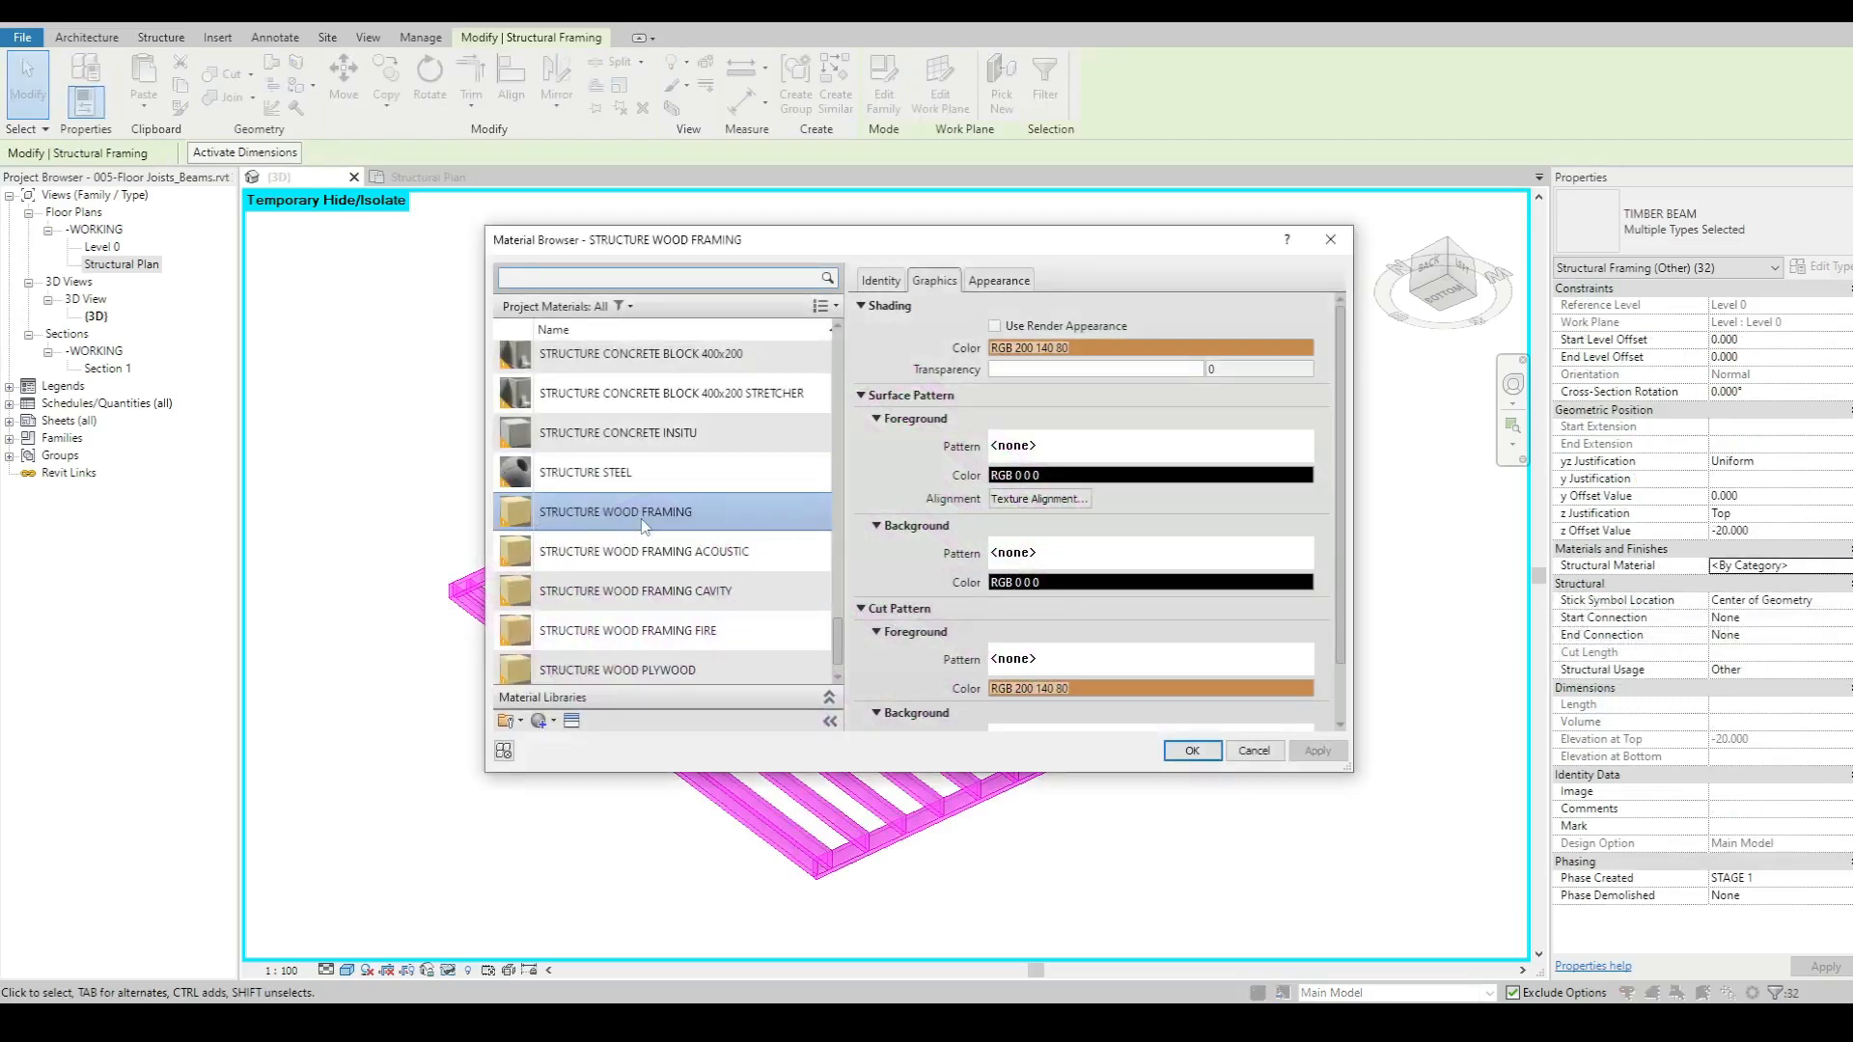
click(1189, 751)
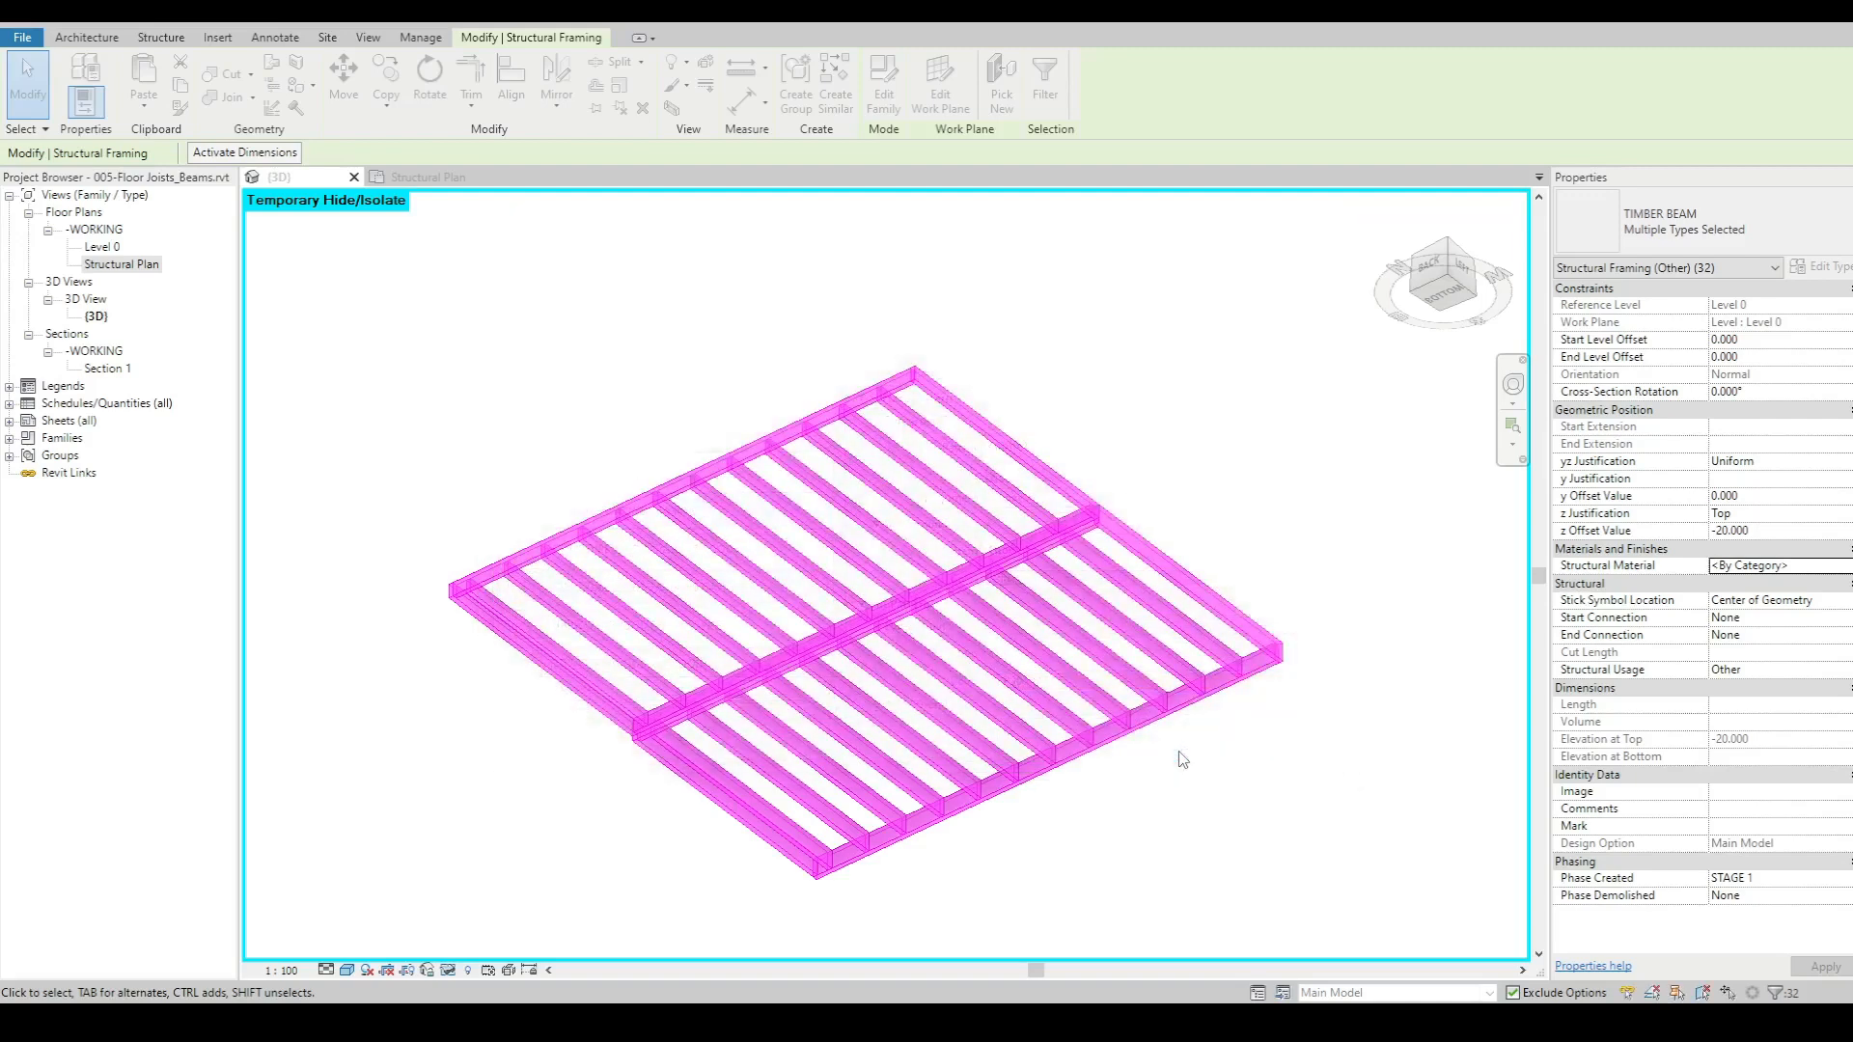
key(Escape)
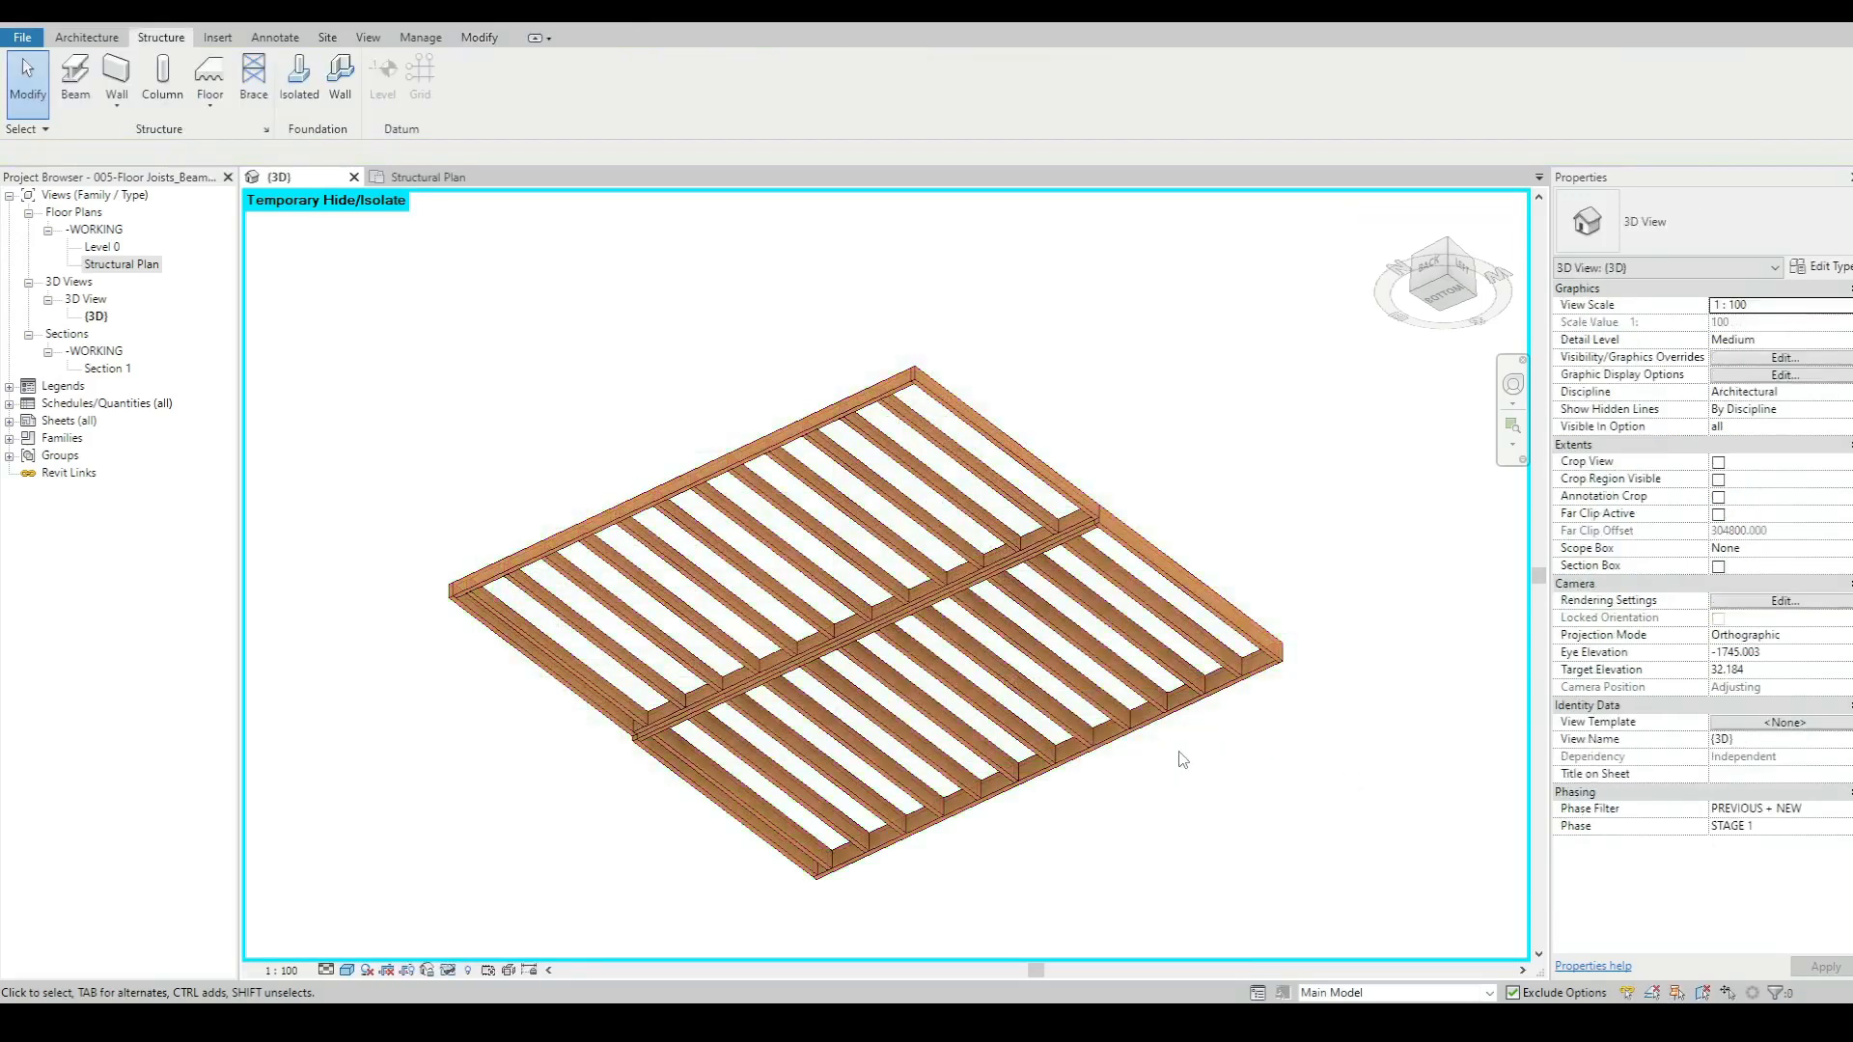
key(h)
key(r)
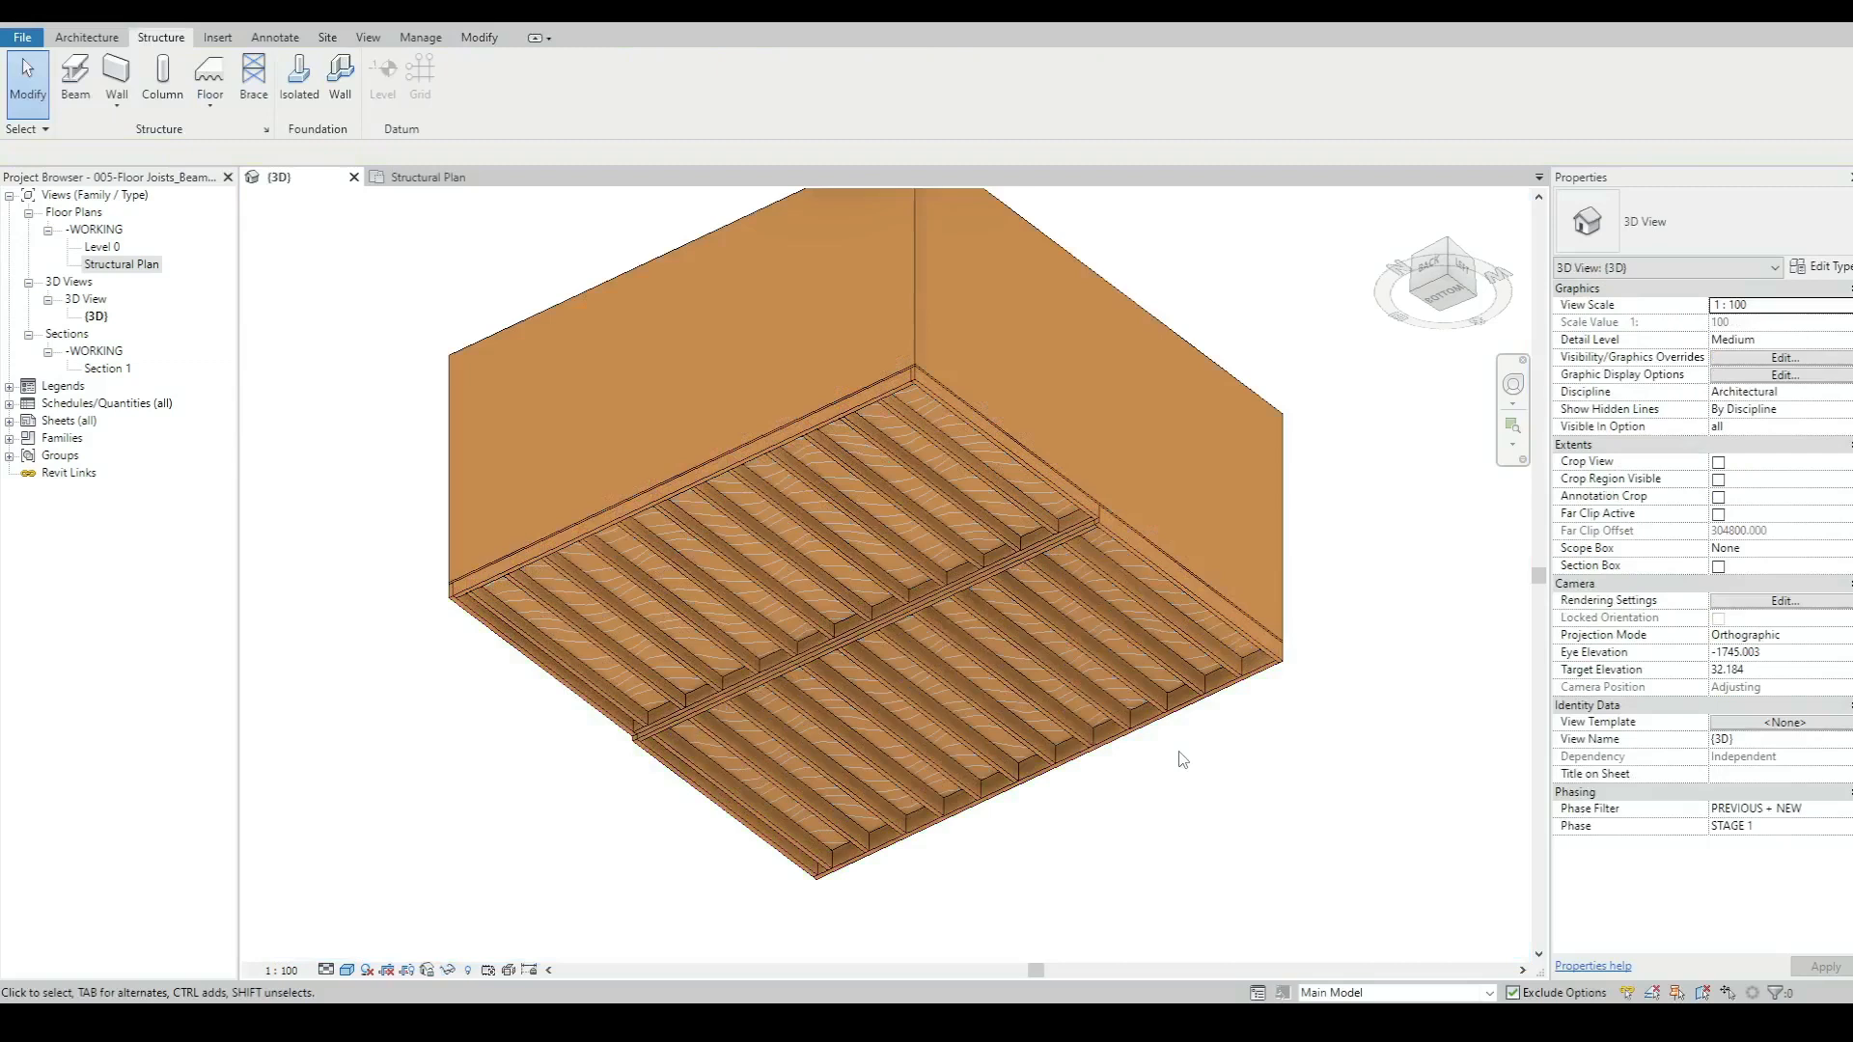
- In the Structural Plan, tag one joist in each frame with the vertical TYPE NAME multi-category tag without a leader
double_click(122, 265)
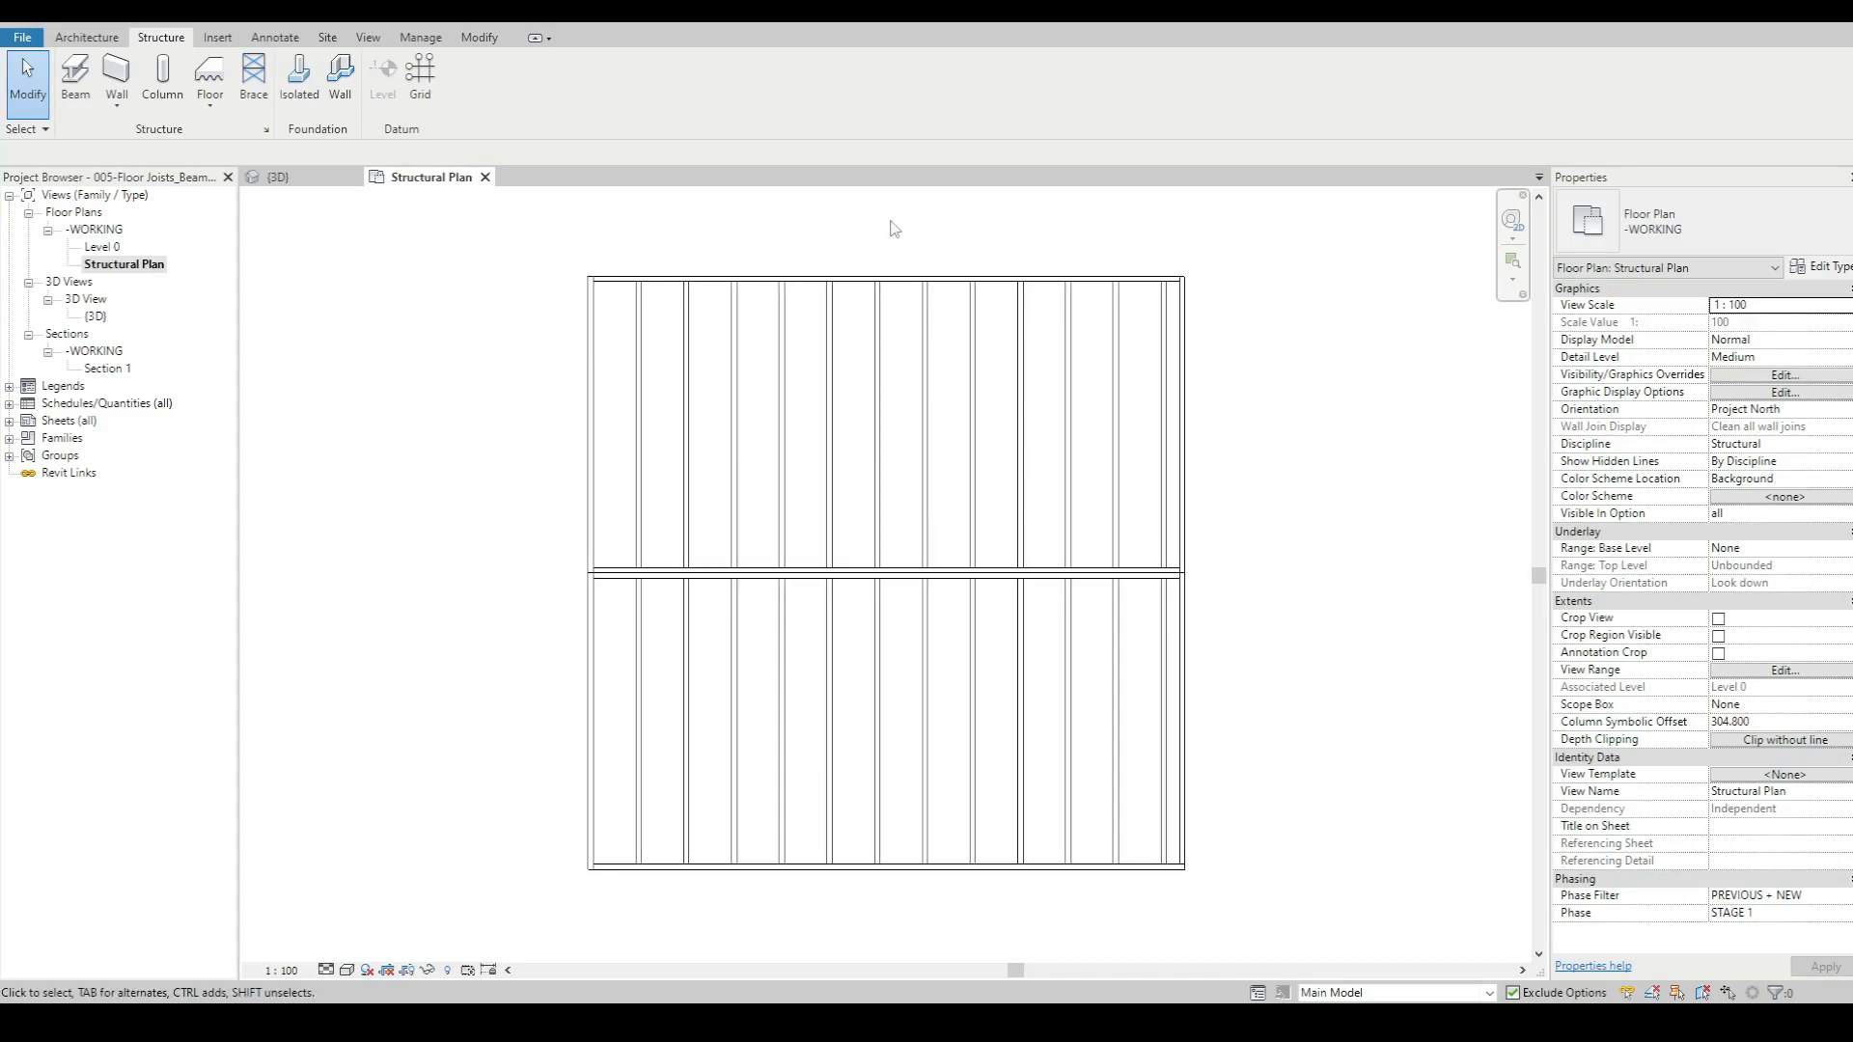
key(m)
key(t)
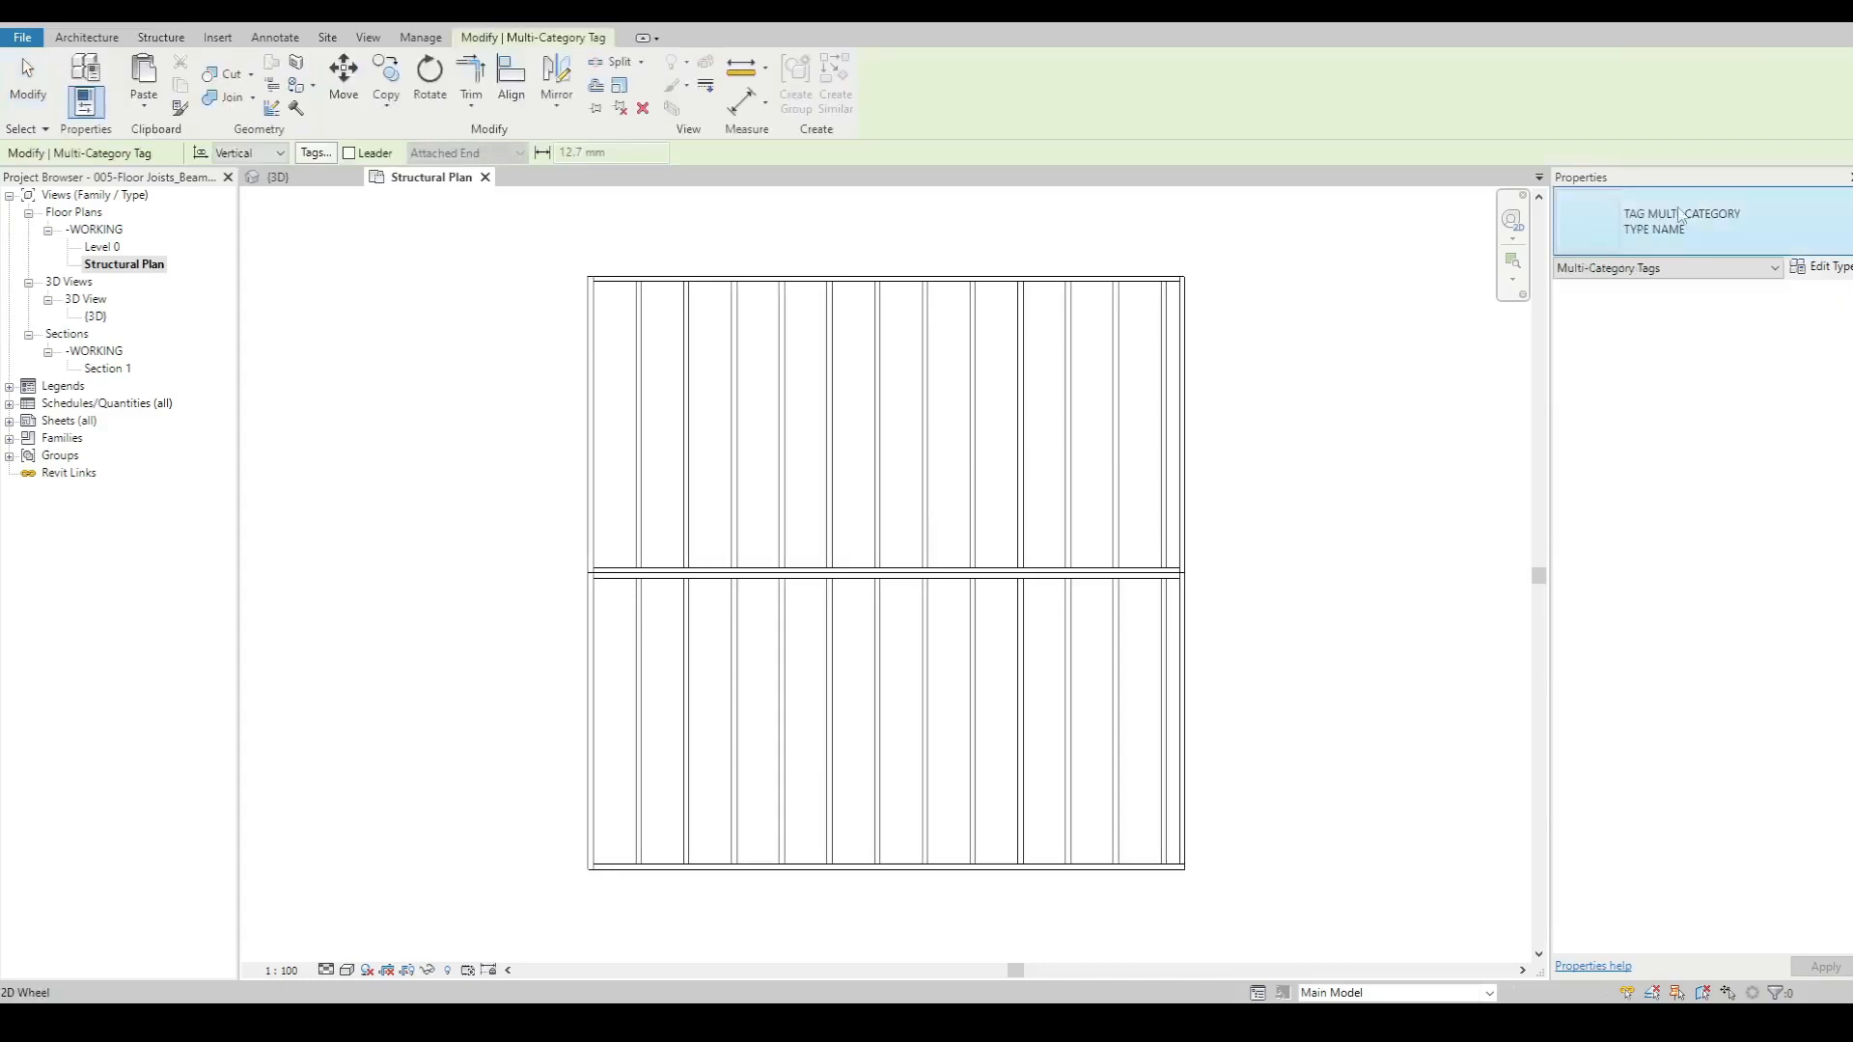
click(1700, 213)
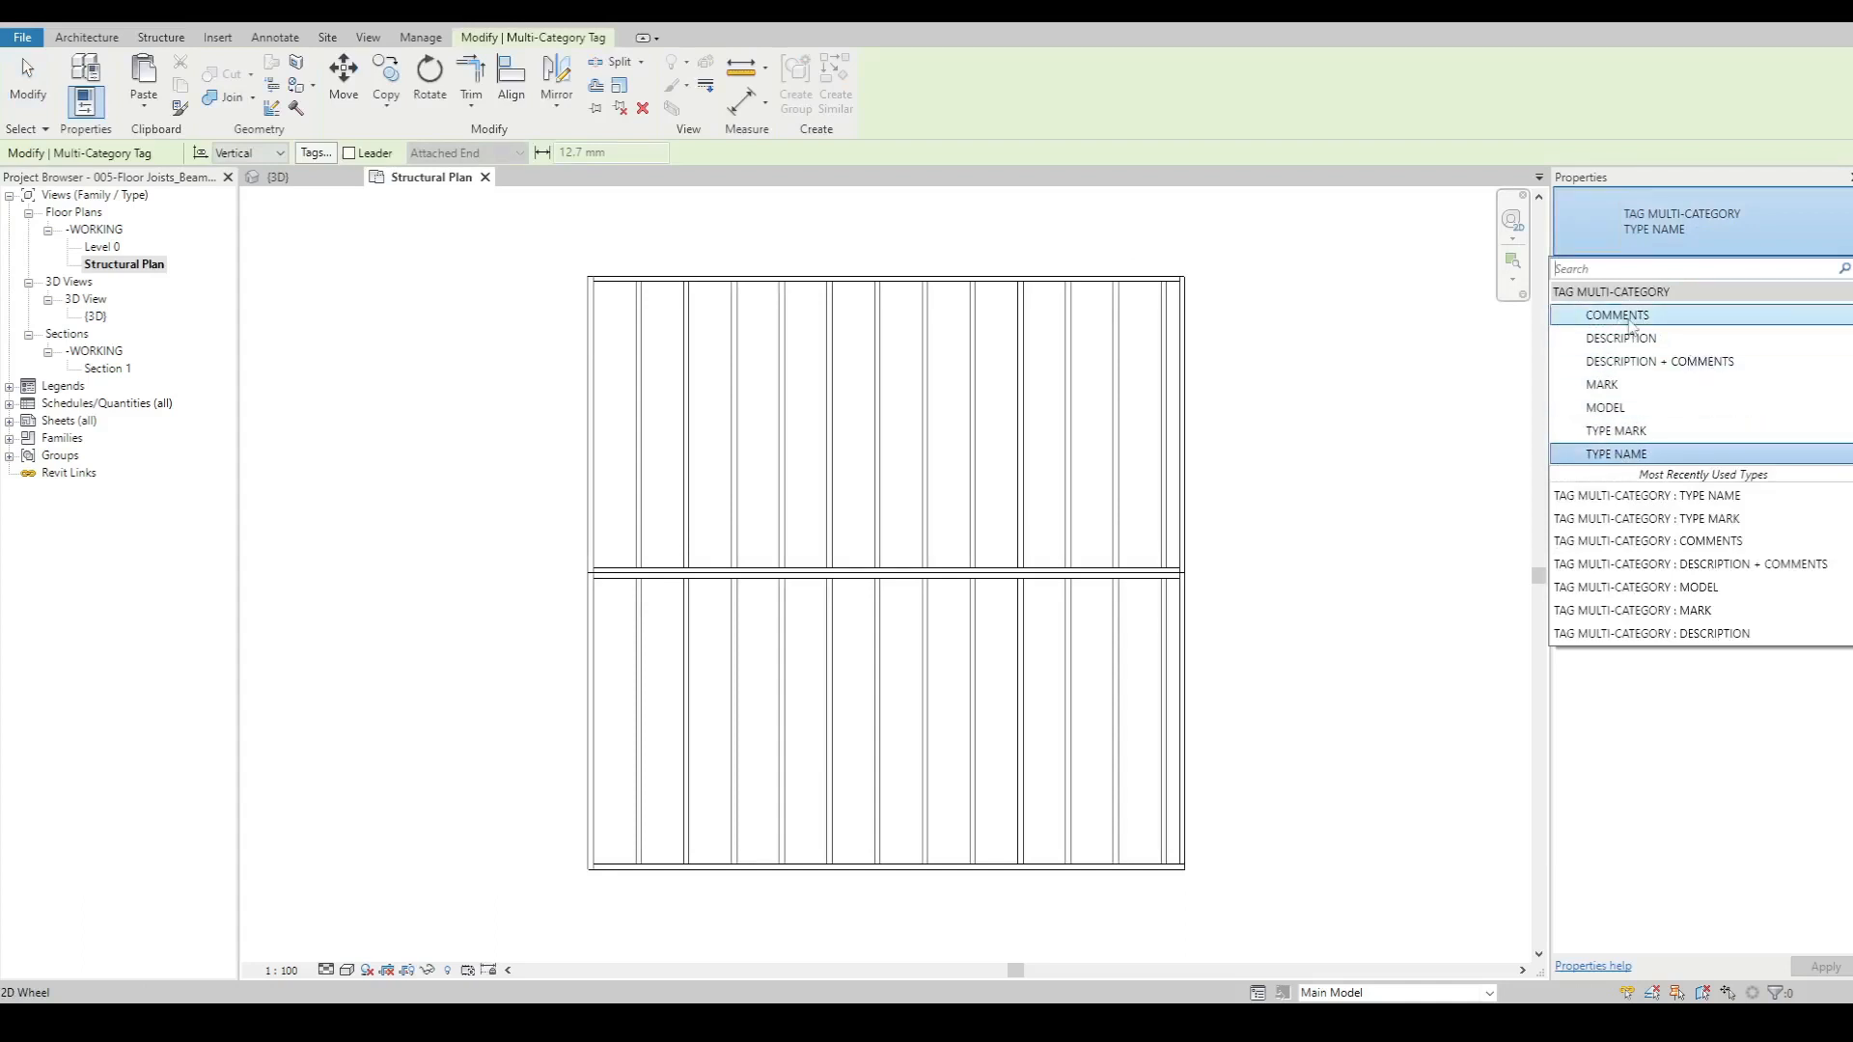
click(1615, 454)
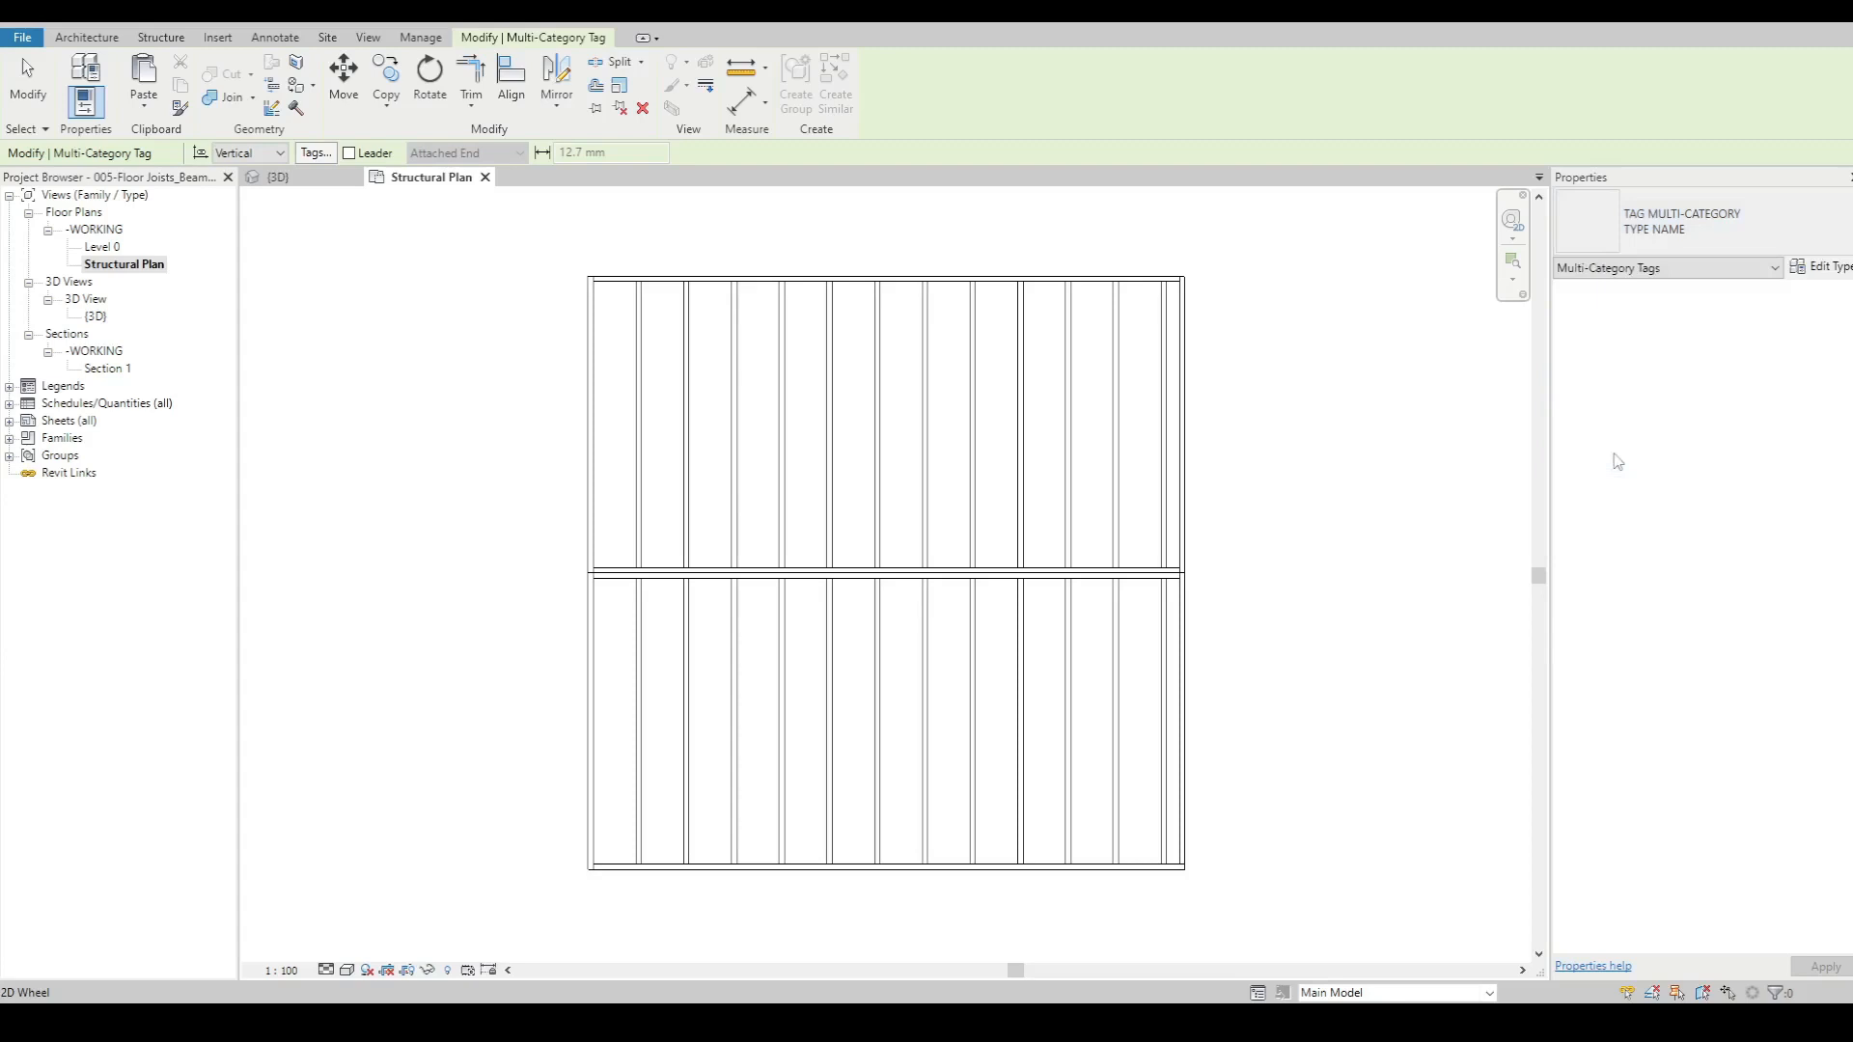
click(781, 439)
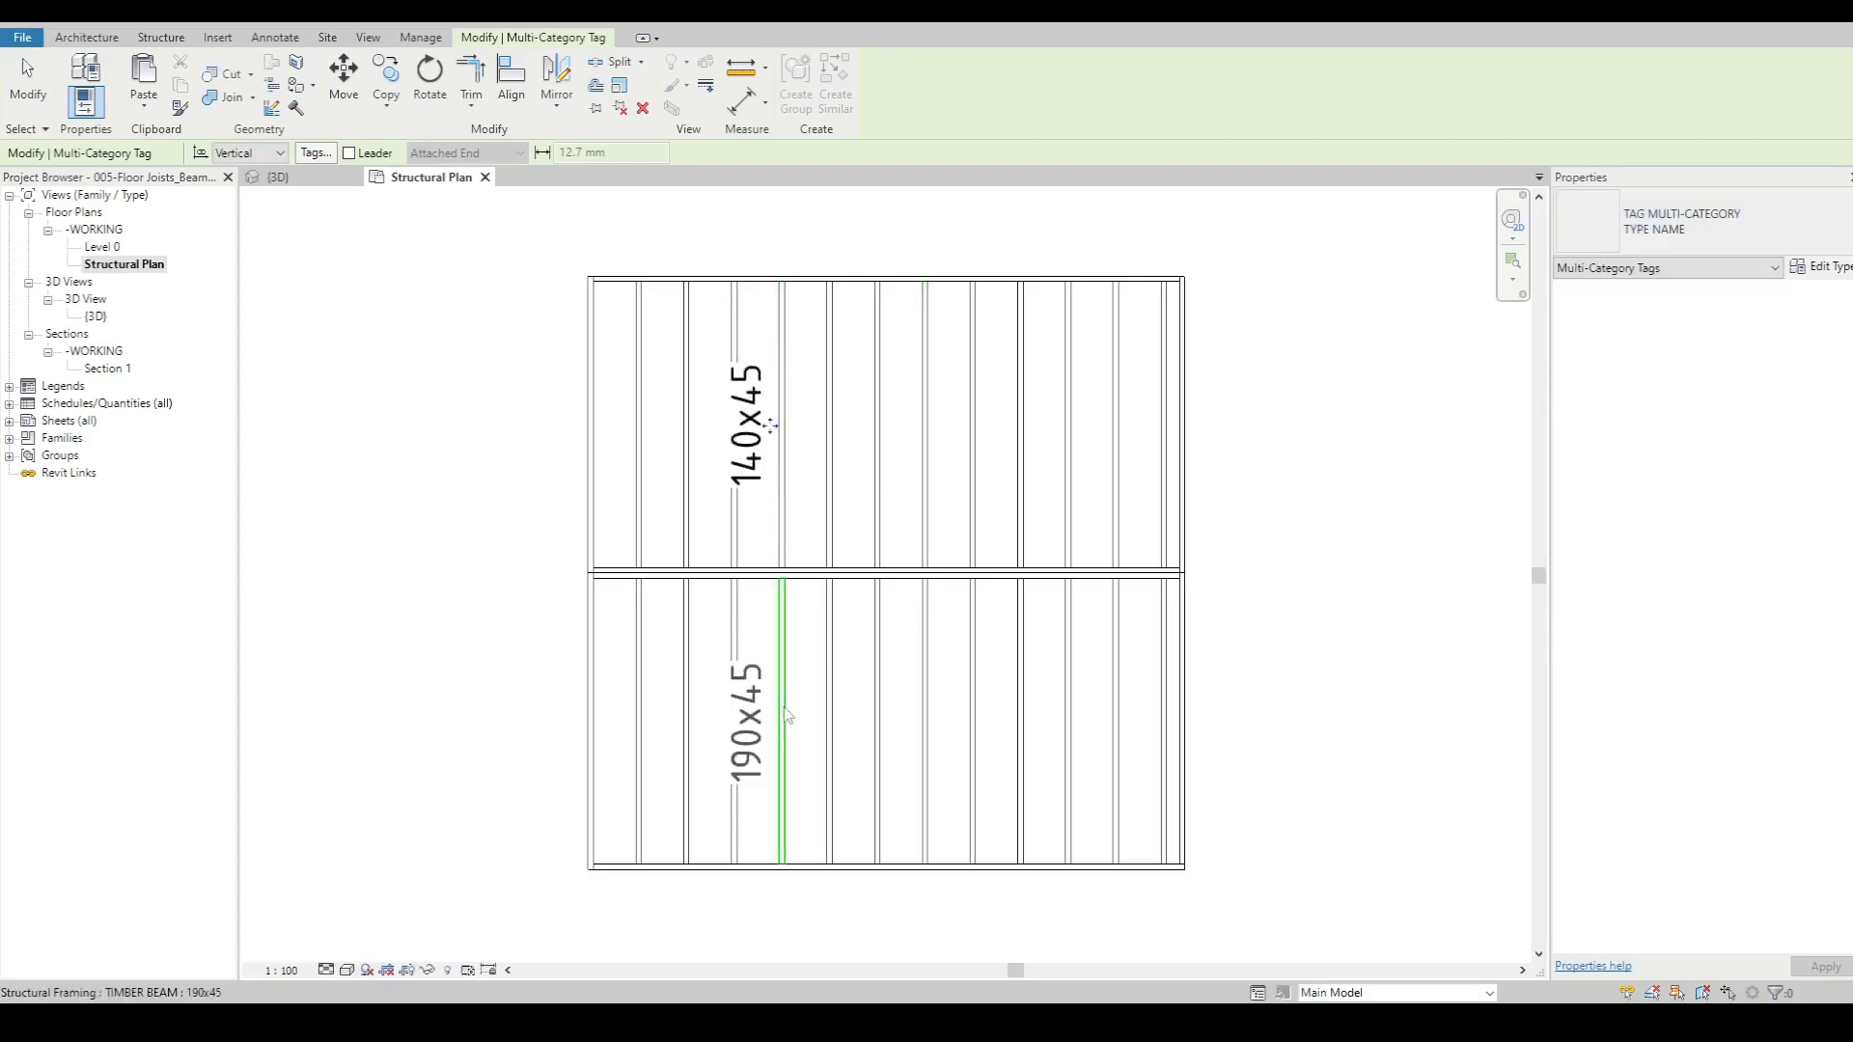
click(787, 714)
key(Escape)
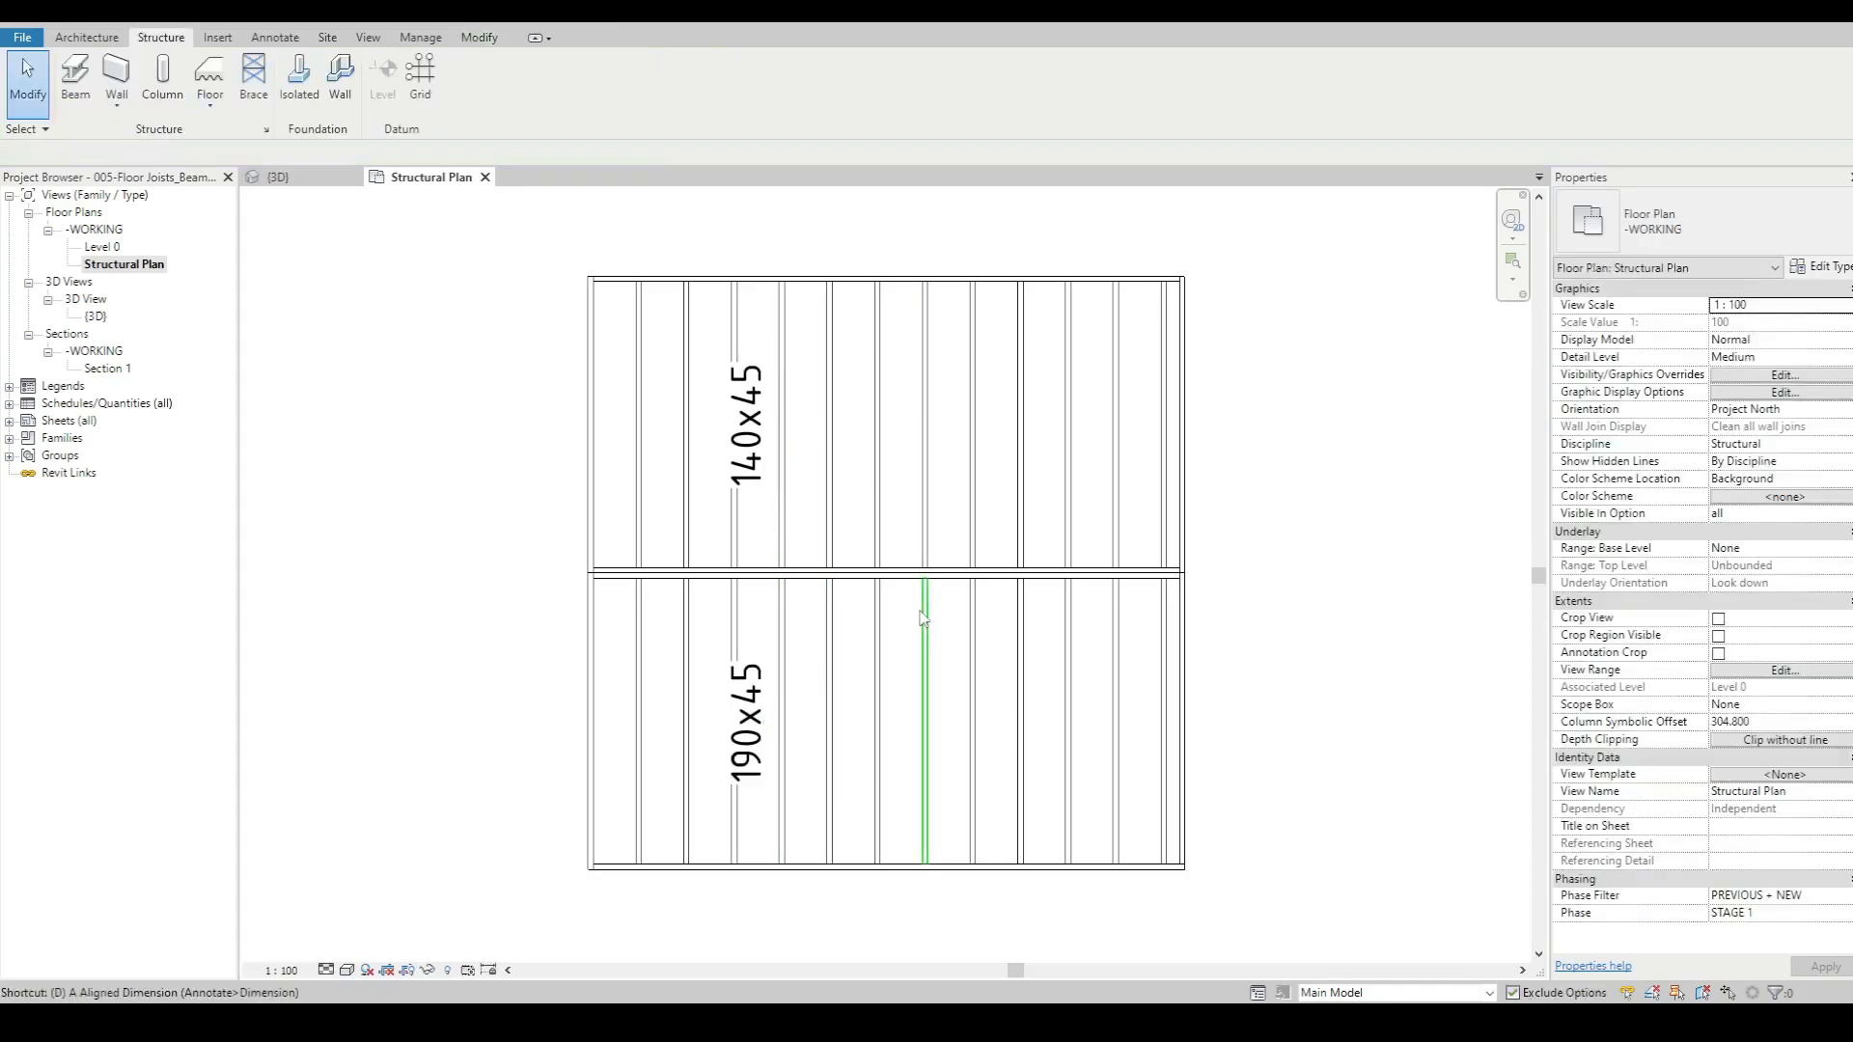
- Add an aligned CONTINIOUS MM dimension between the centres of two adjacent joists in the upper frame, beside the tagged joist
key(d)
key(i)
click(1698, 224)
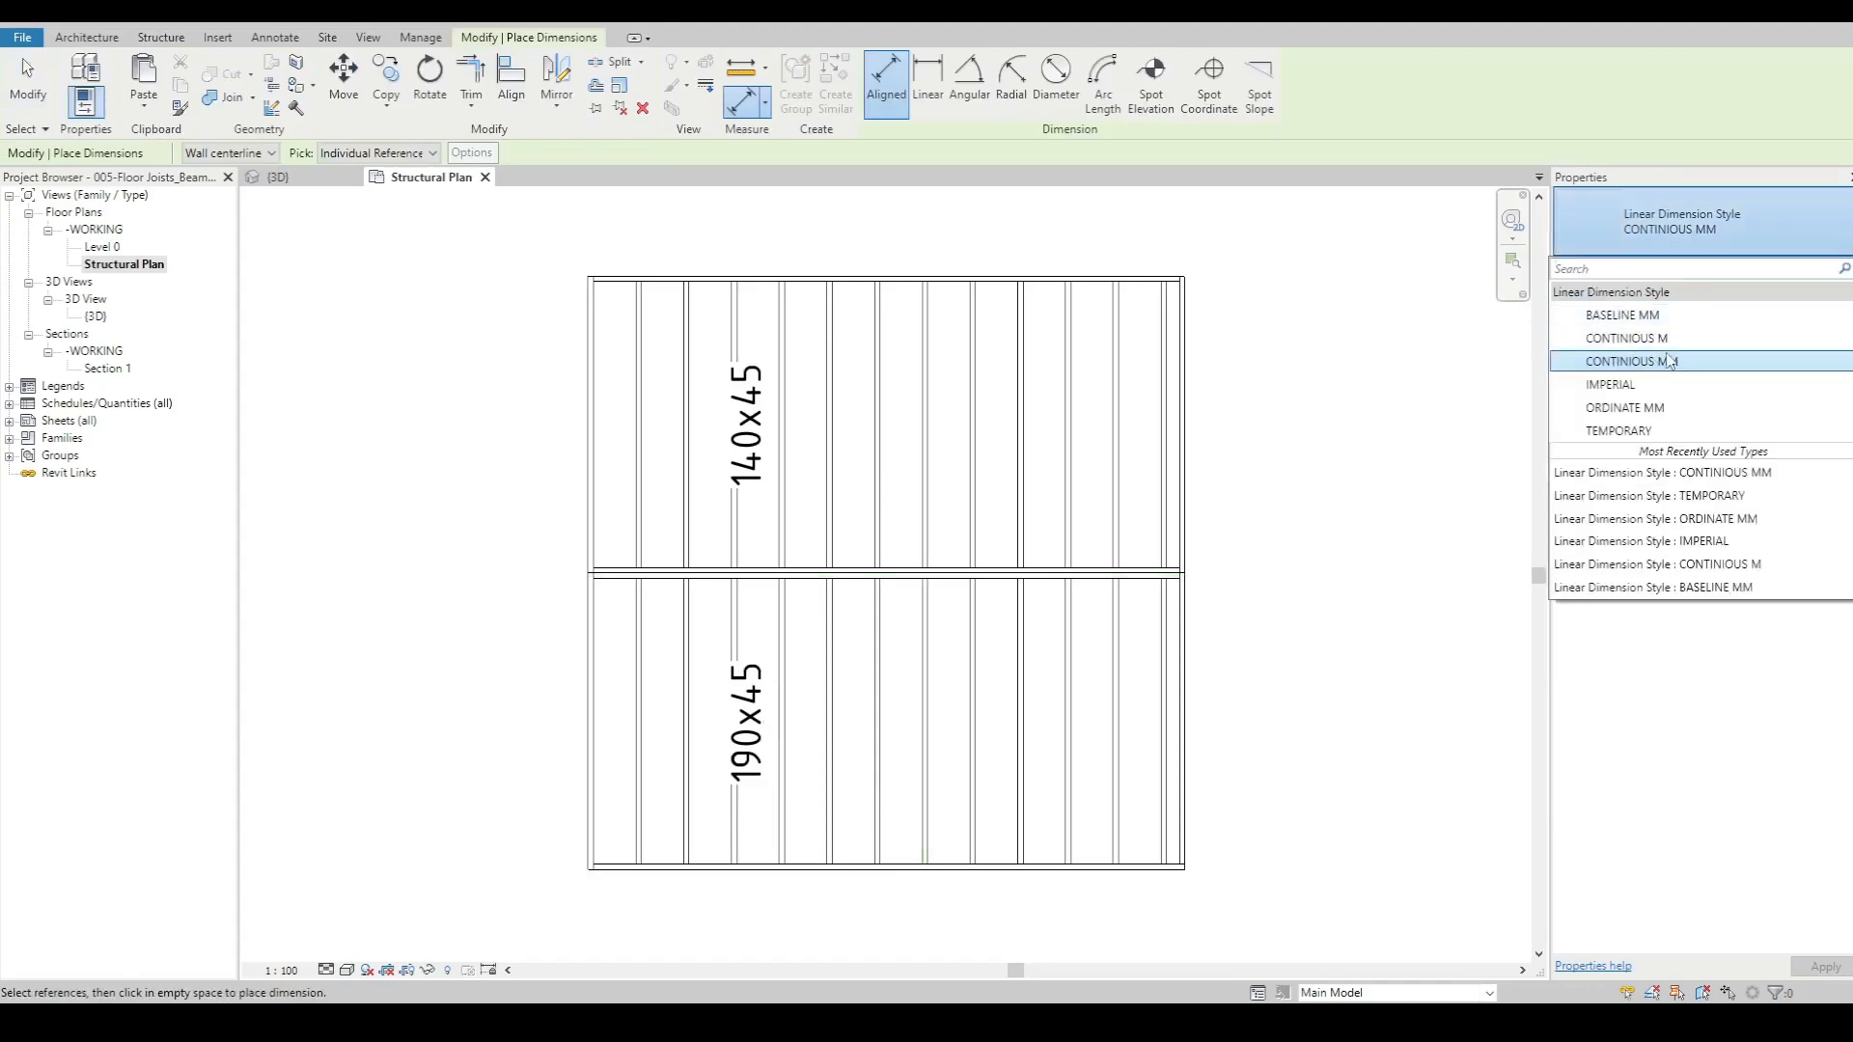
click(1669, 360)
scroll(825, 475, up, 2)
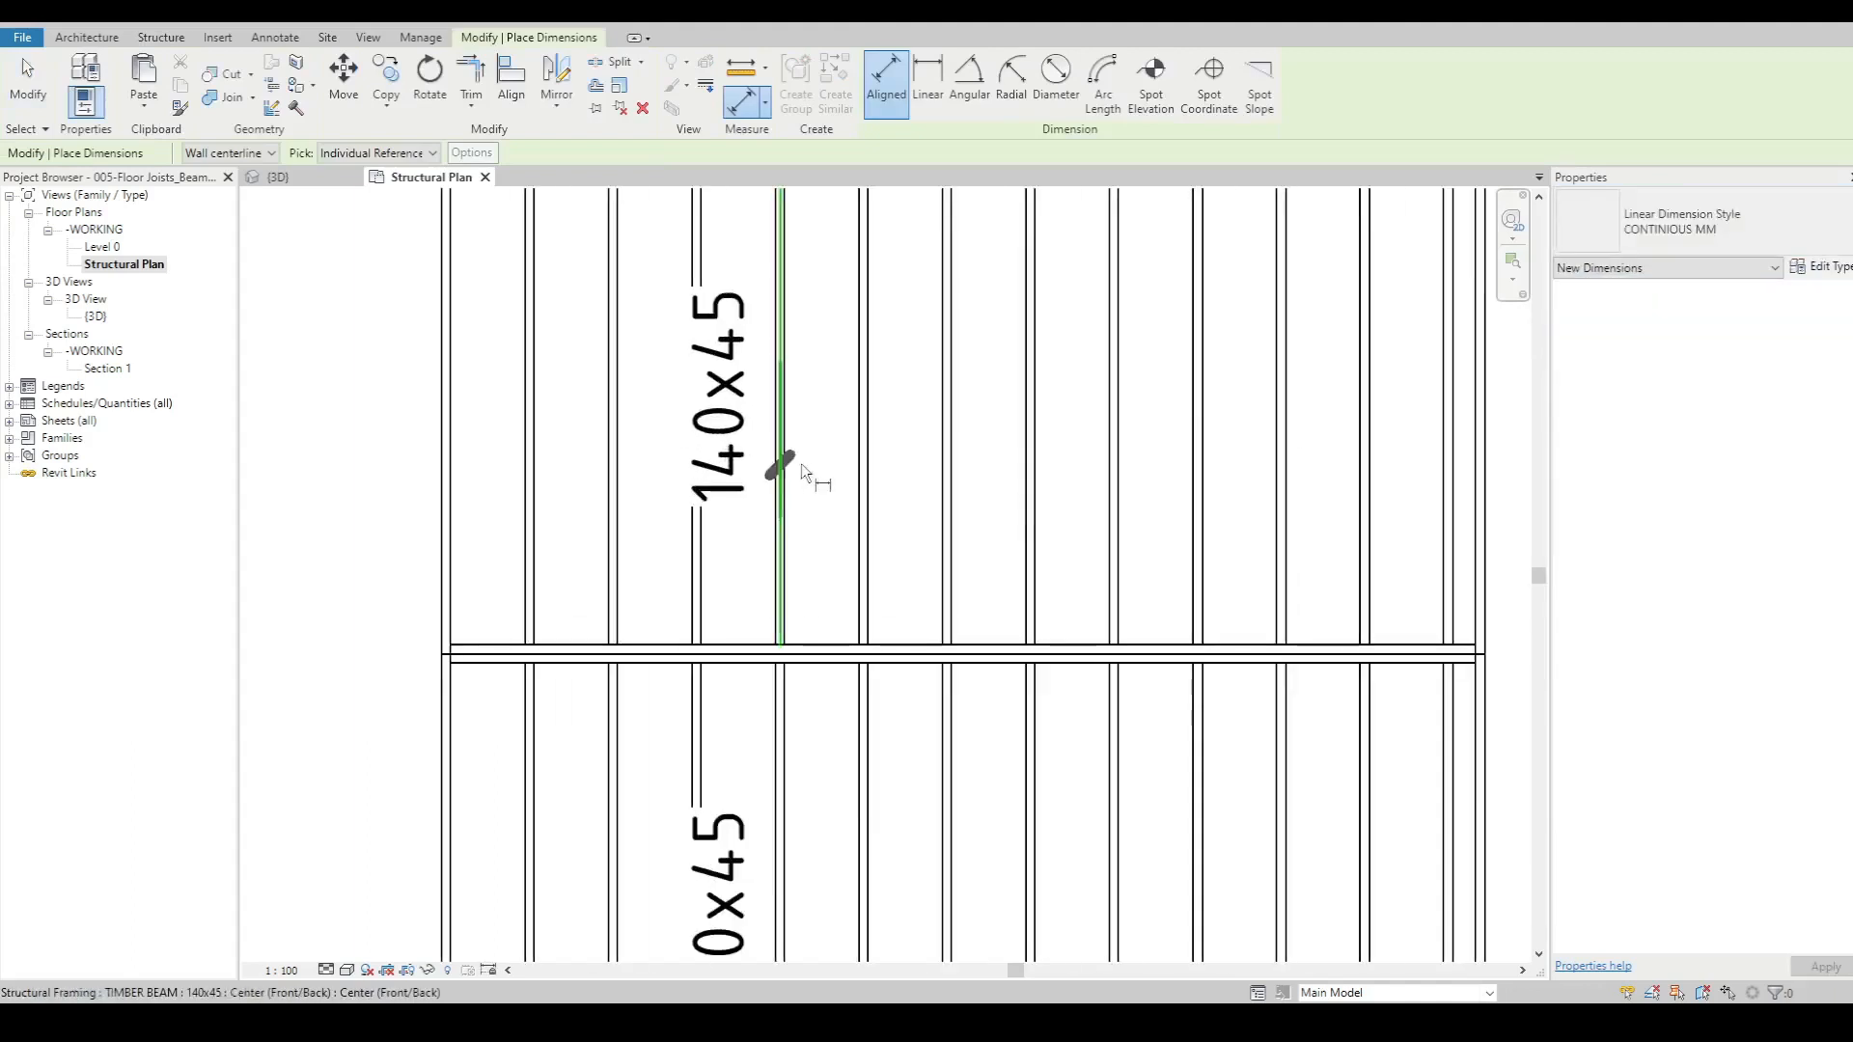
click(802, 468)
click(871, 482)
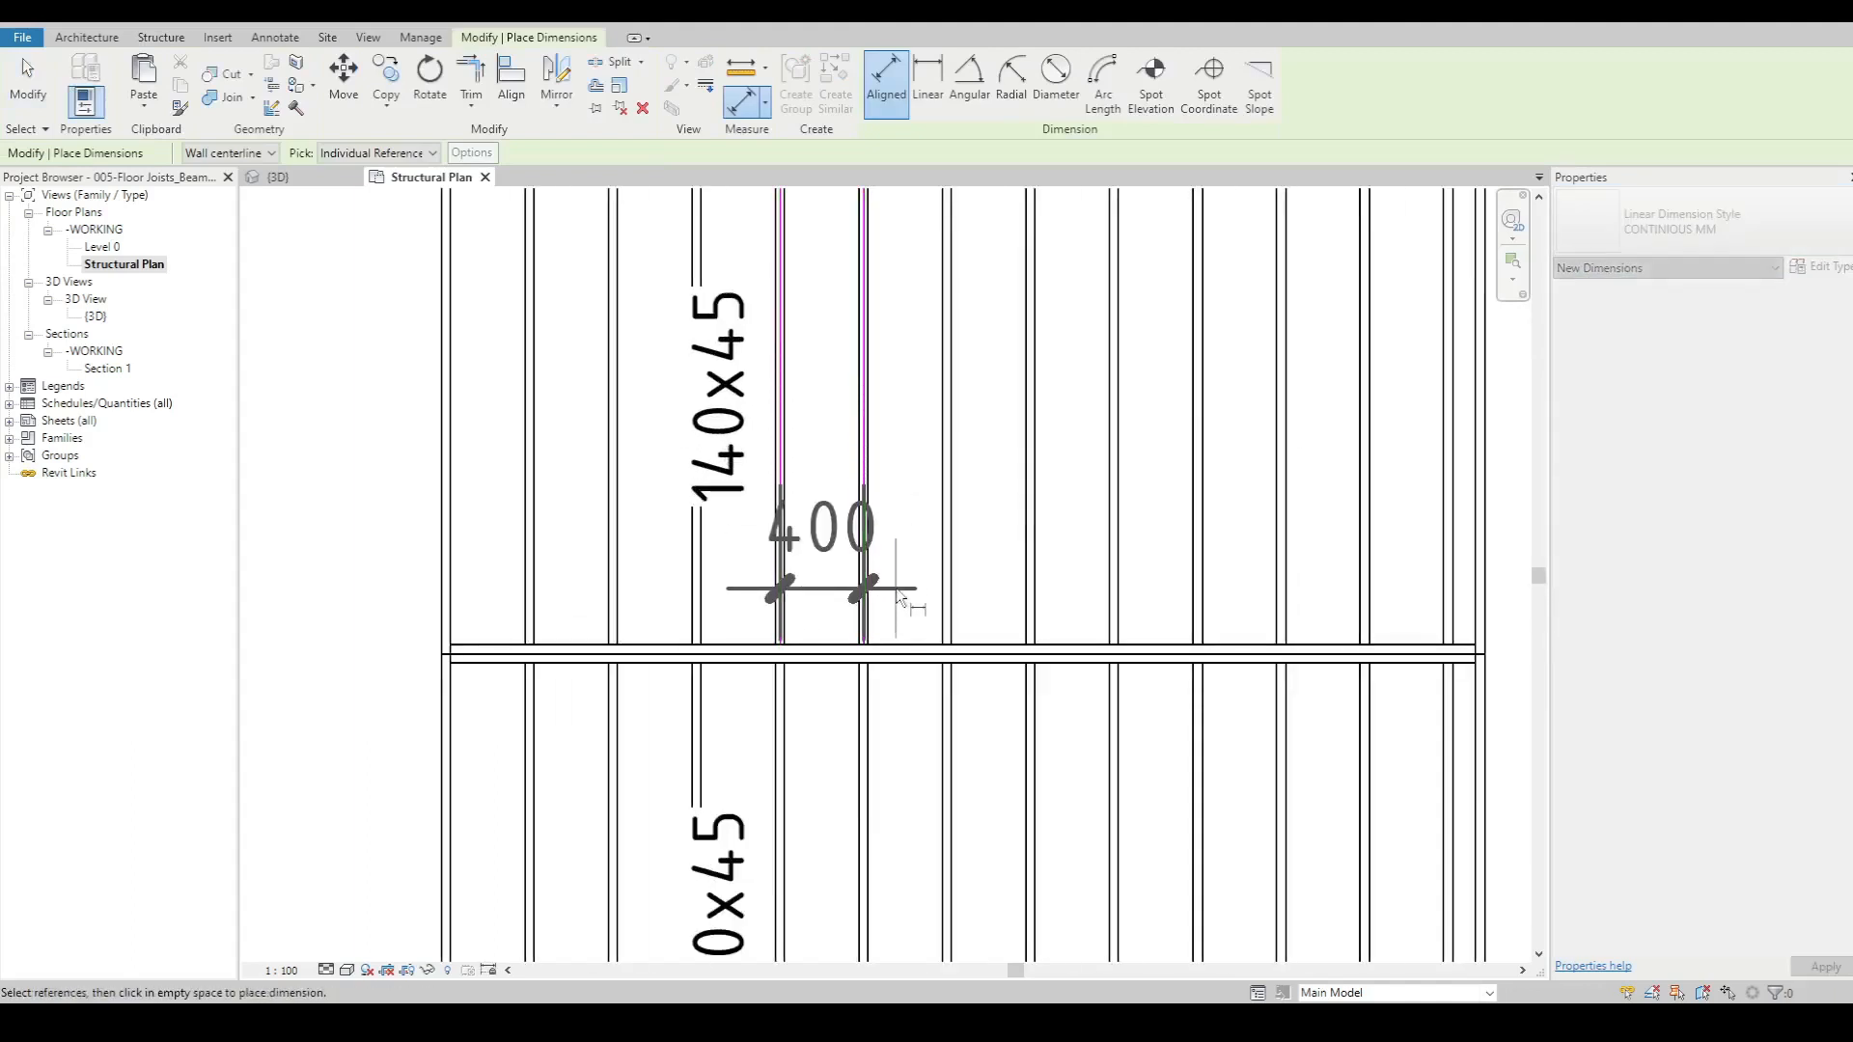
click(898, 598)
- Dimension the spacing between the matching two adjacent joists near the lower edge of the lower frame
middle_drag(898, 598, 887, 252)
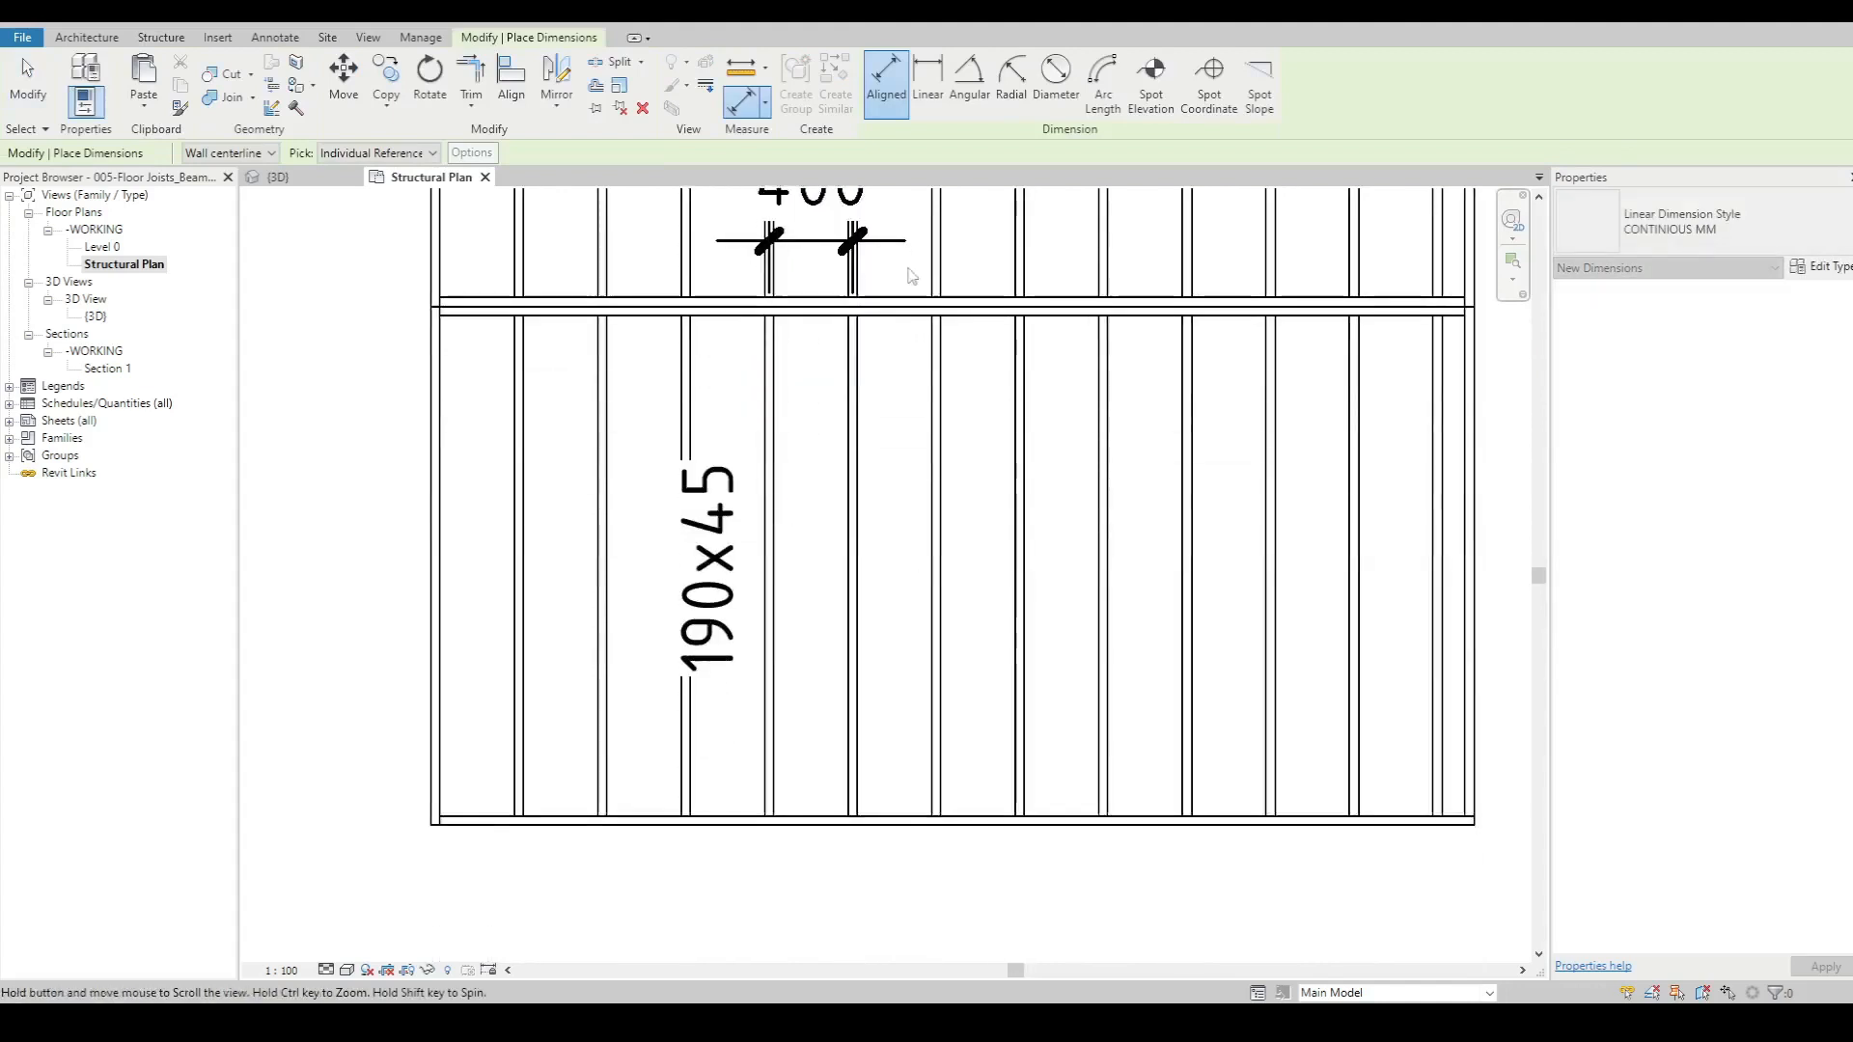
click(814, 778)
click(861, 763)
click(874, 754)
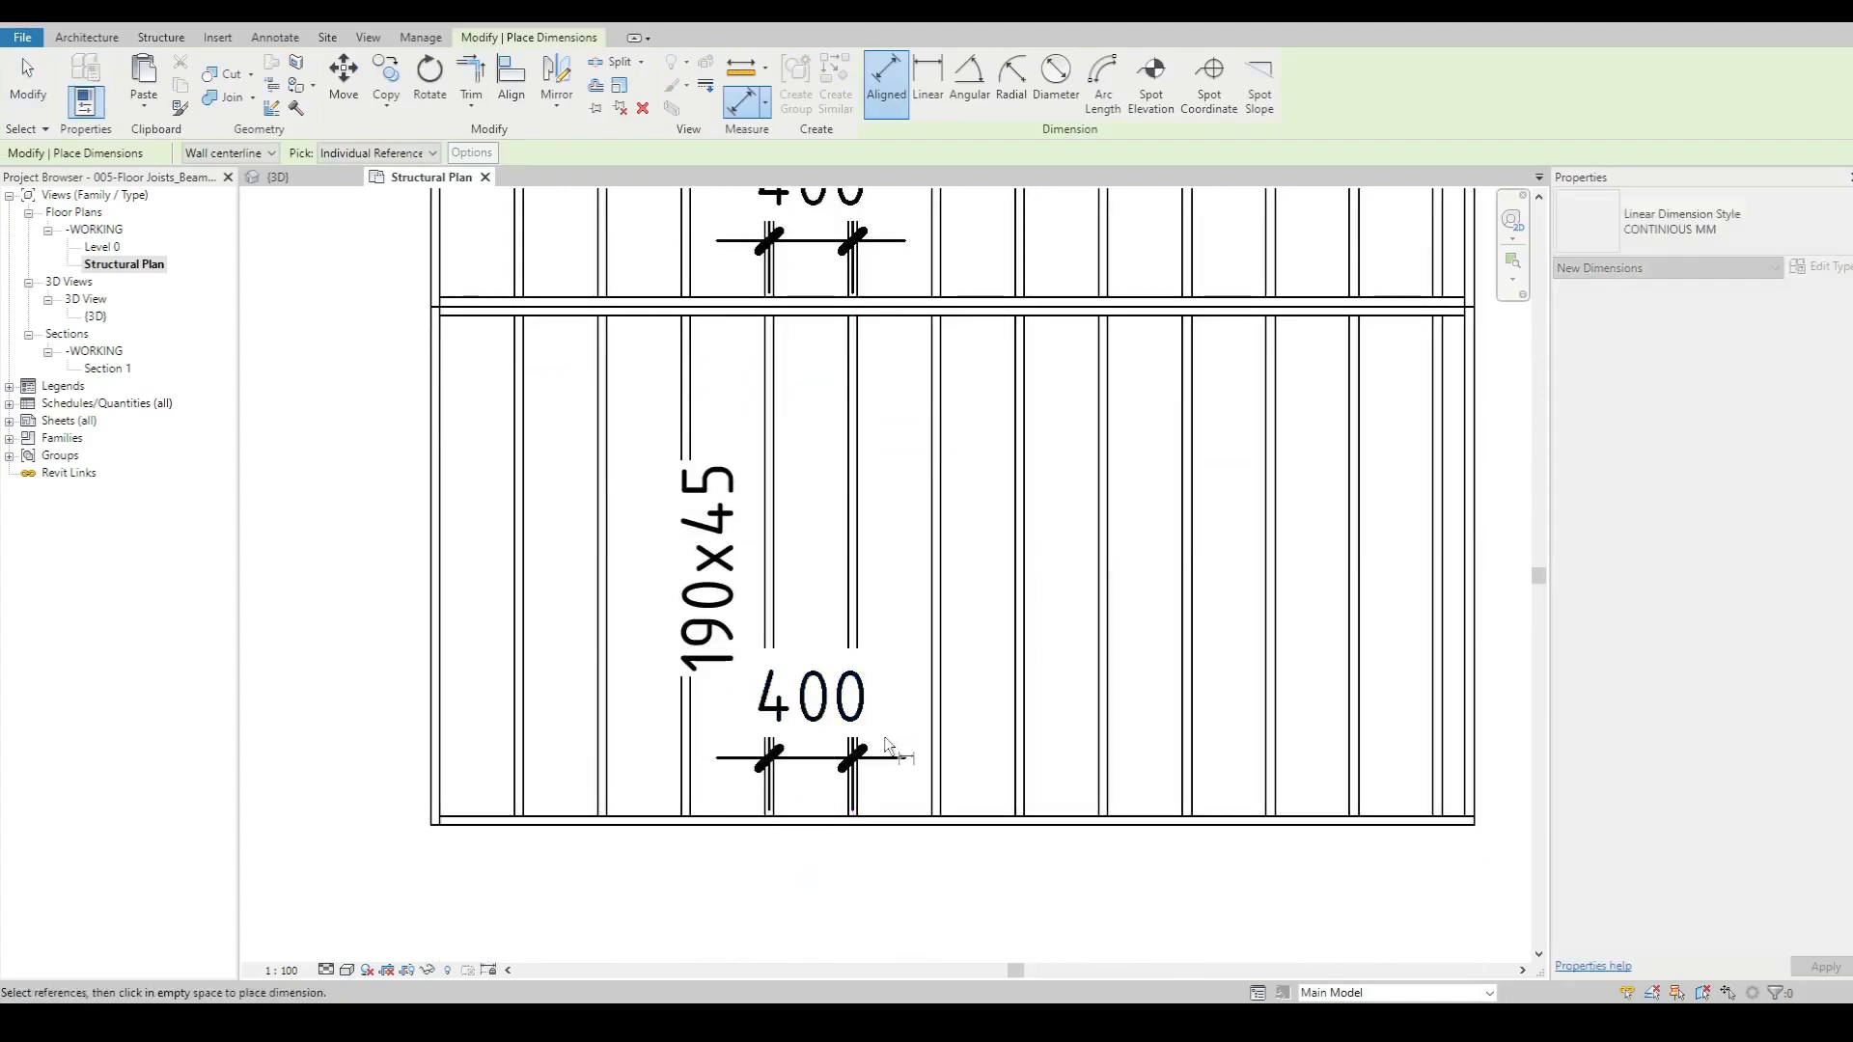
scroll(884, 737, down, 4)
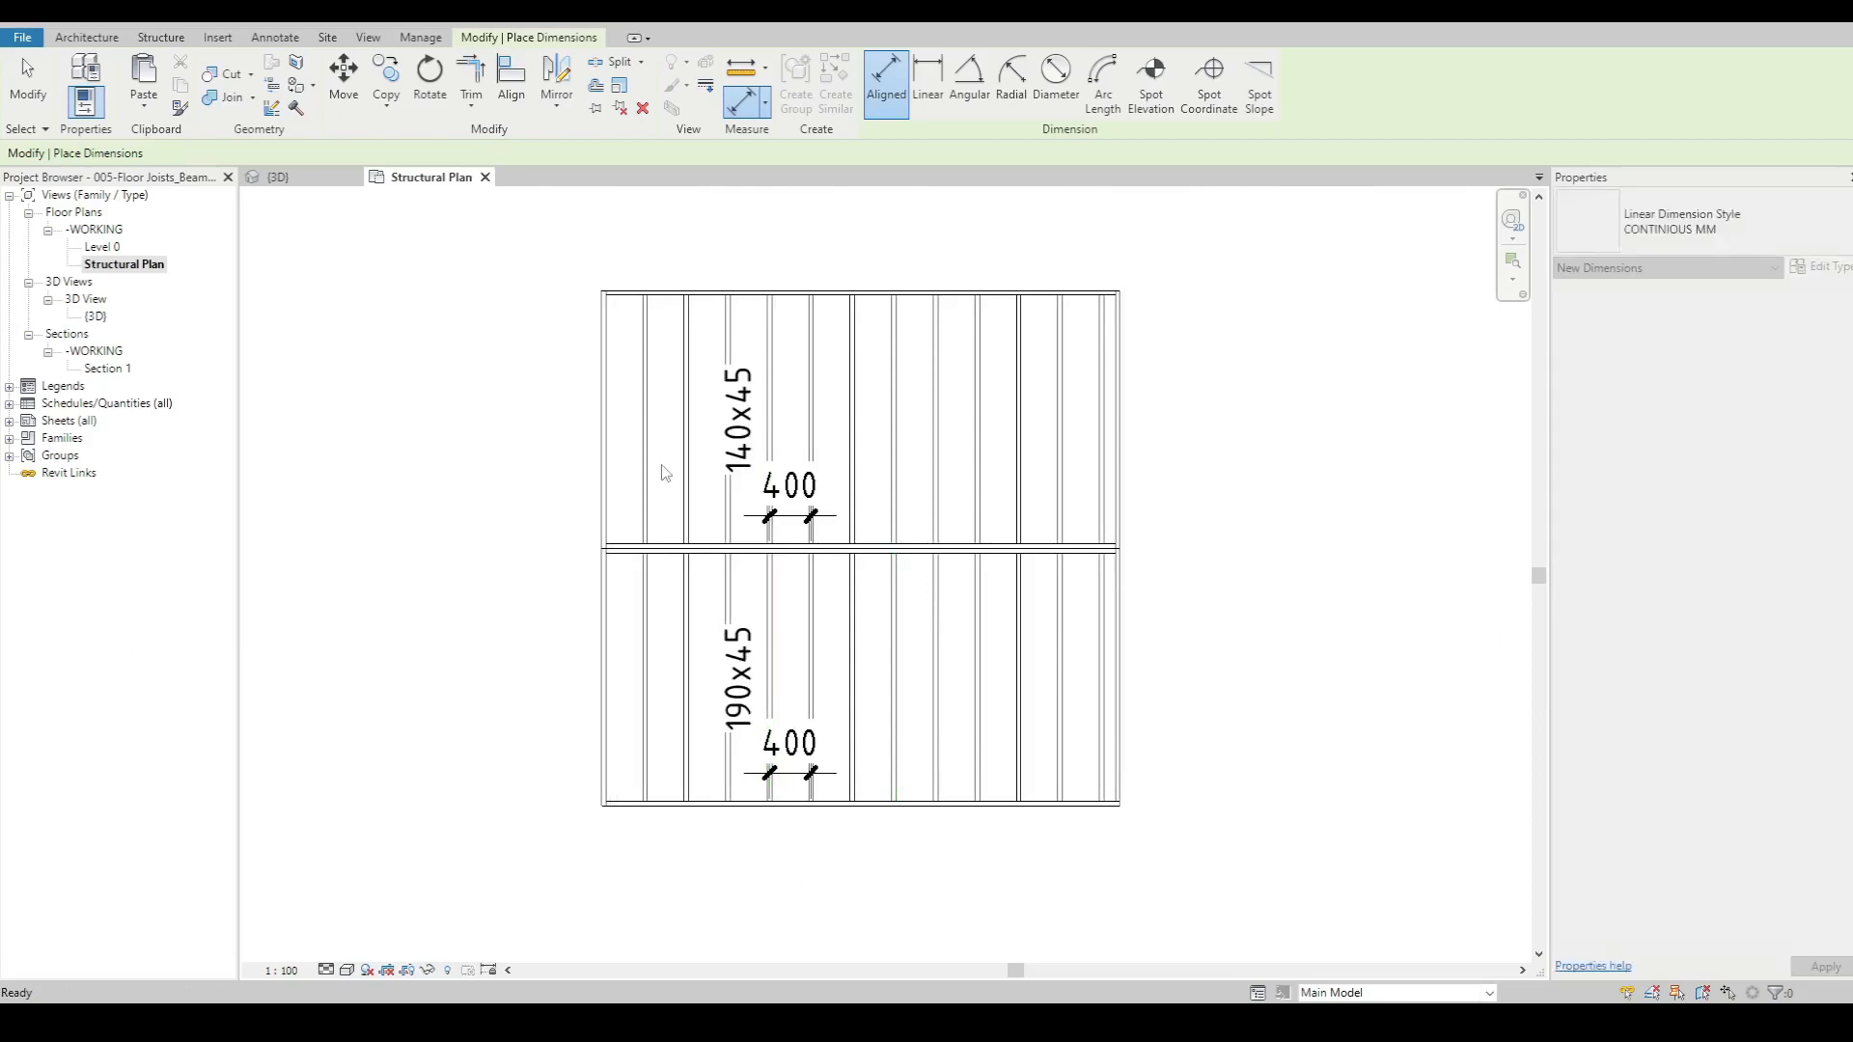
key(Escape)
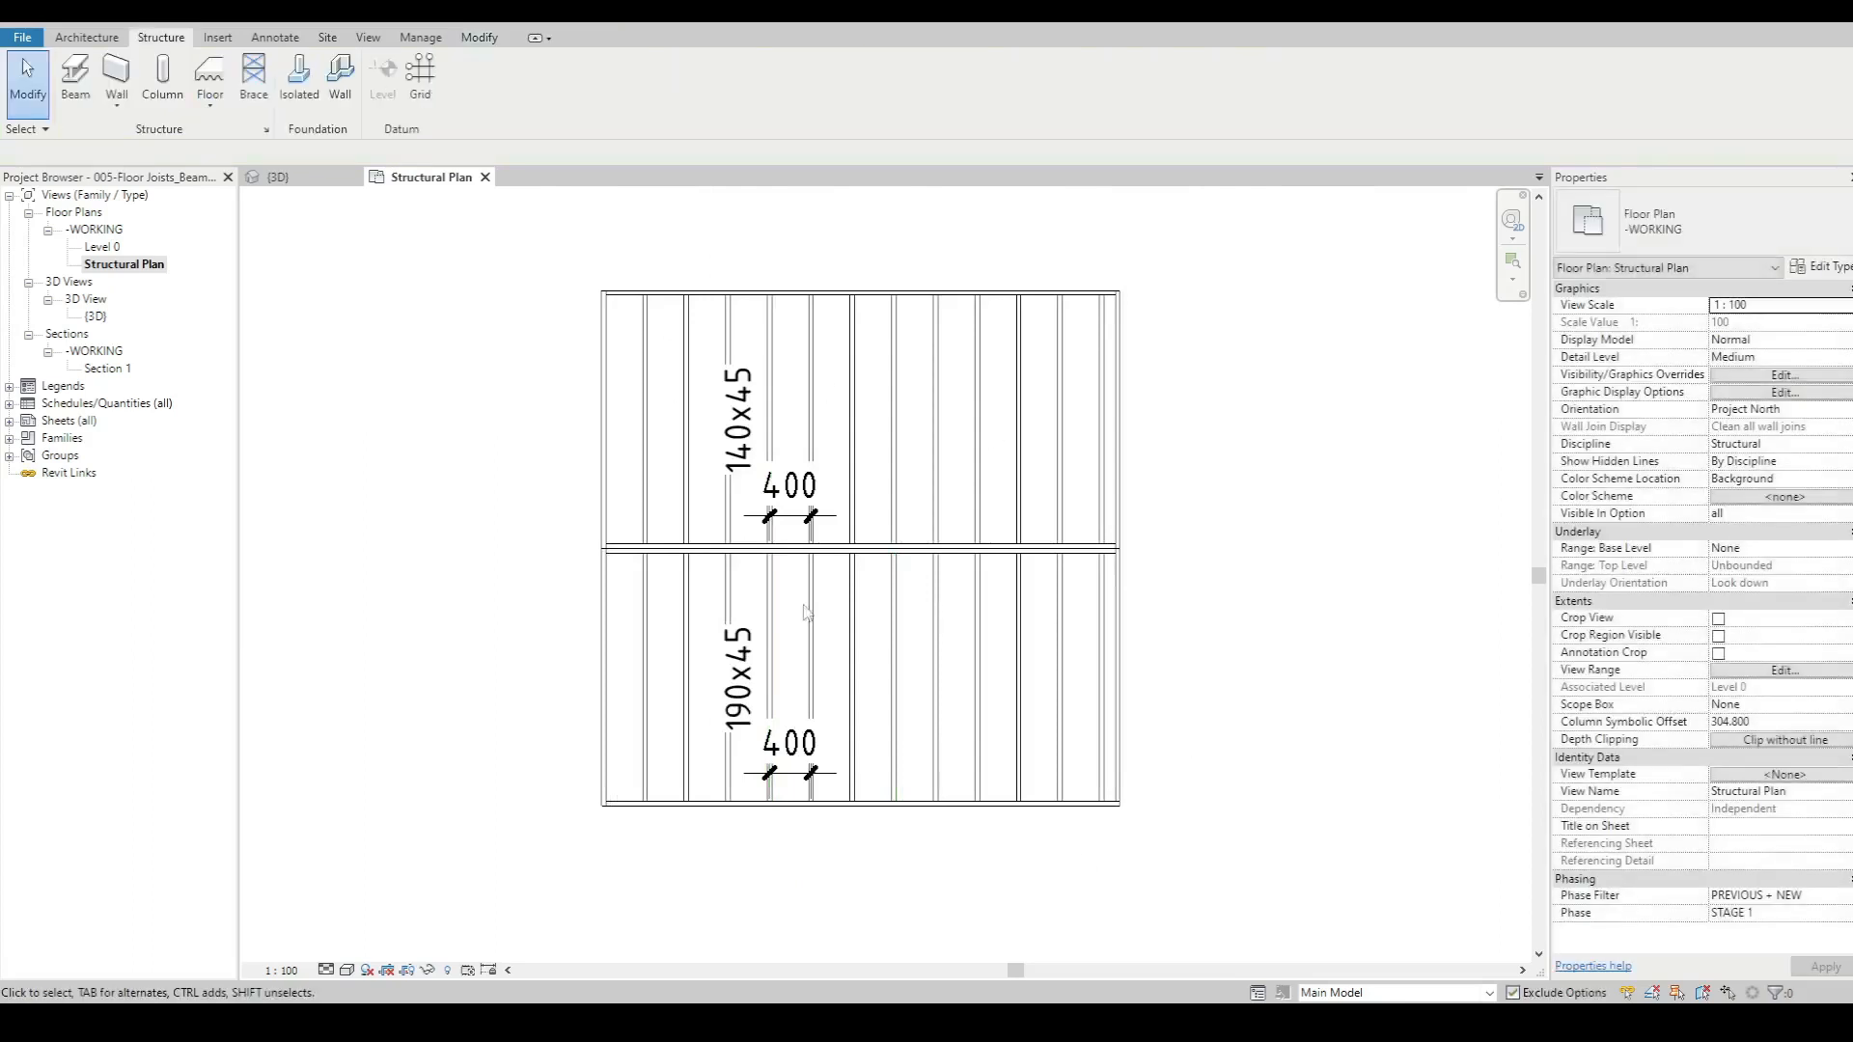
- Change all structural framing members of the lower frame to type TIMBER BEAM 240x45 and check one joist's properties
scroll(848, 827, up, 2)
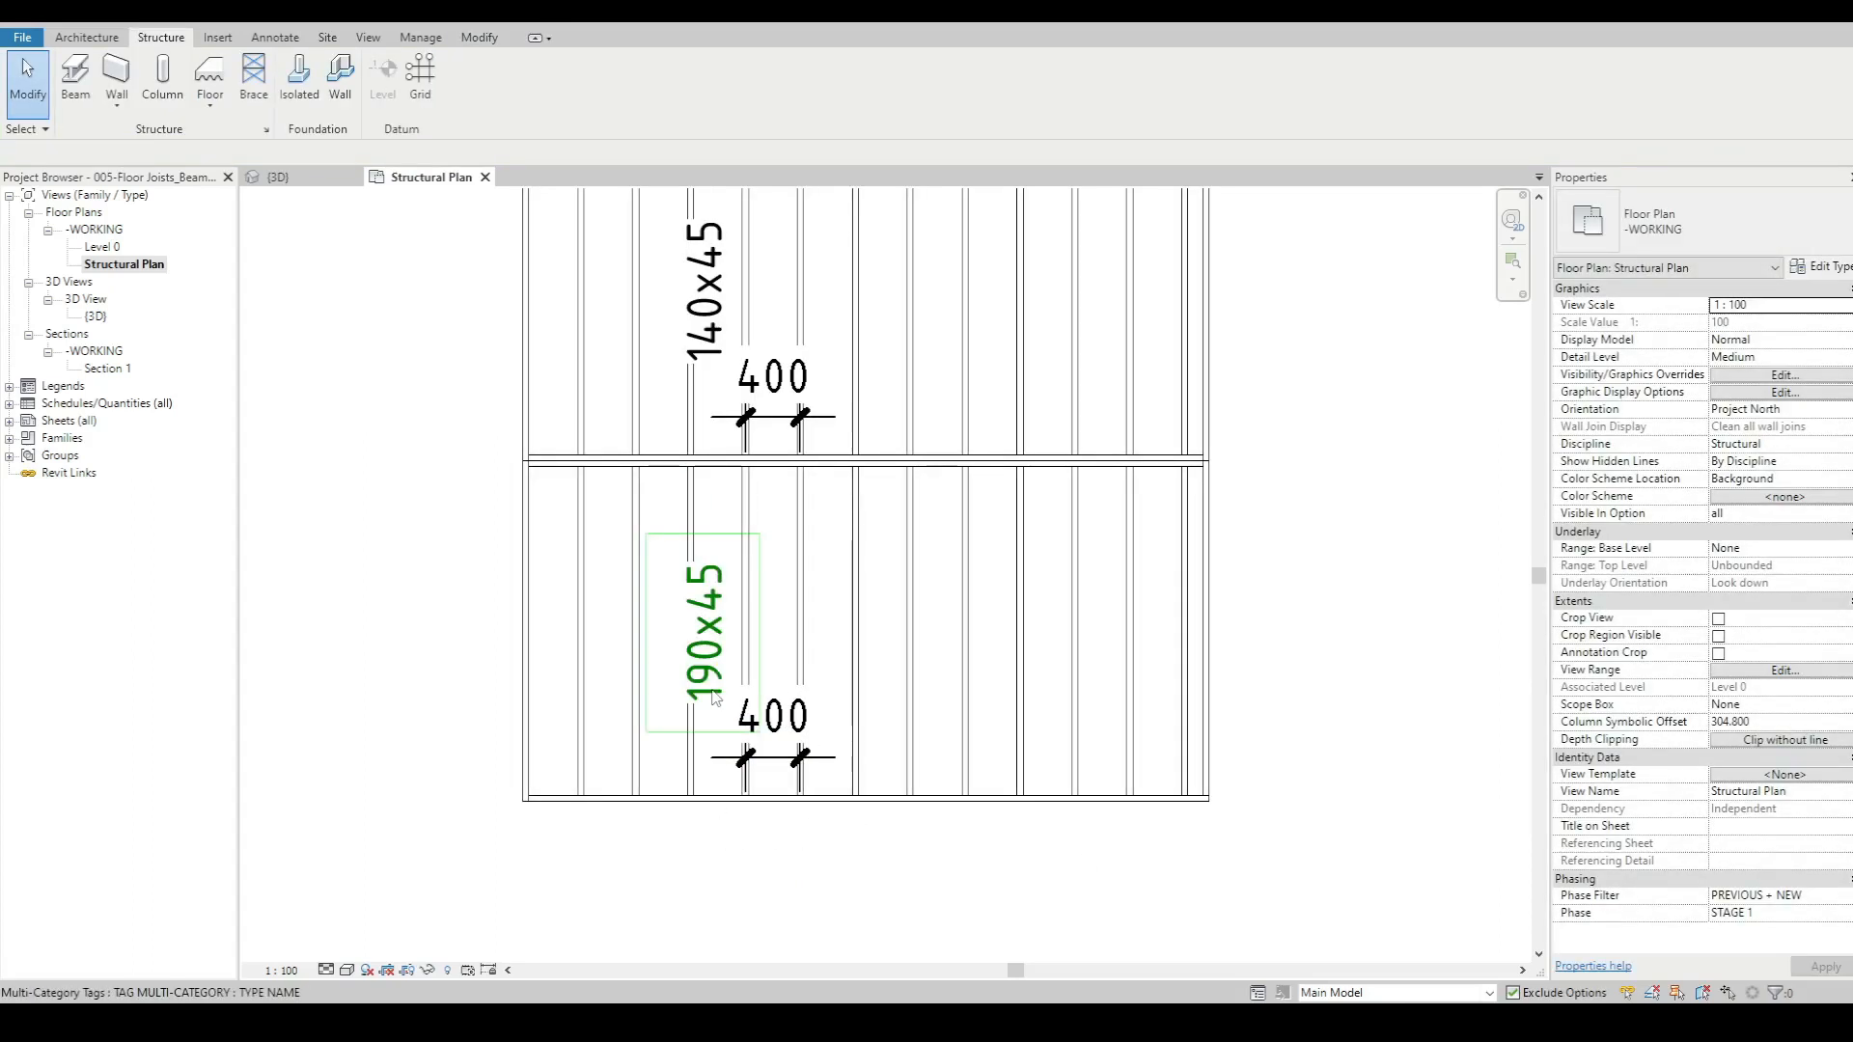
drag(486, 827, 1232, 471)
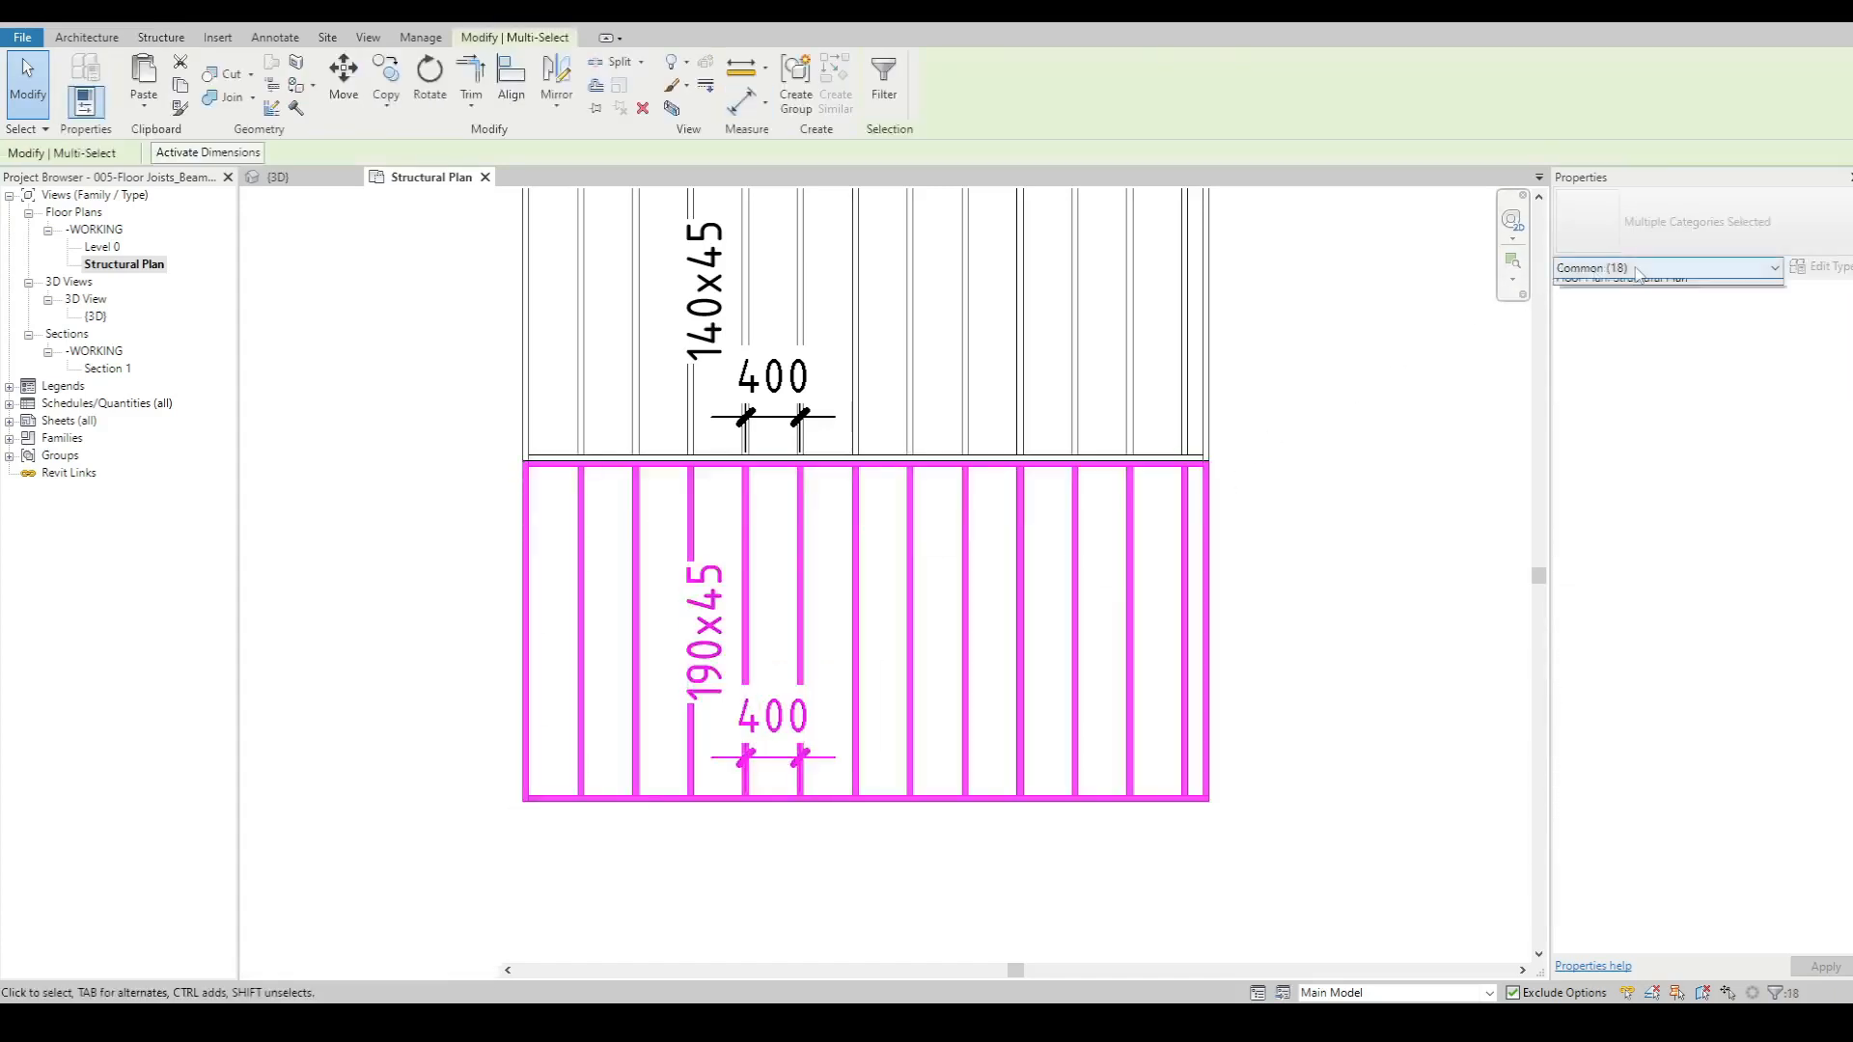
click(1627, 336)
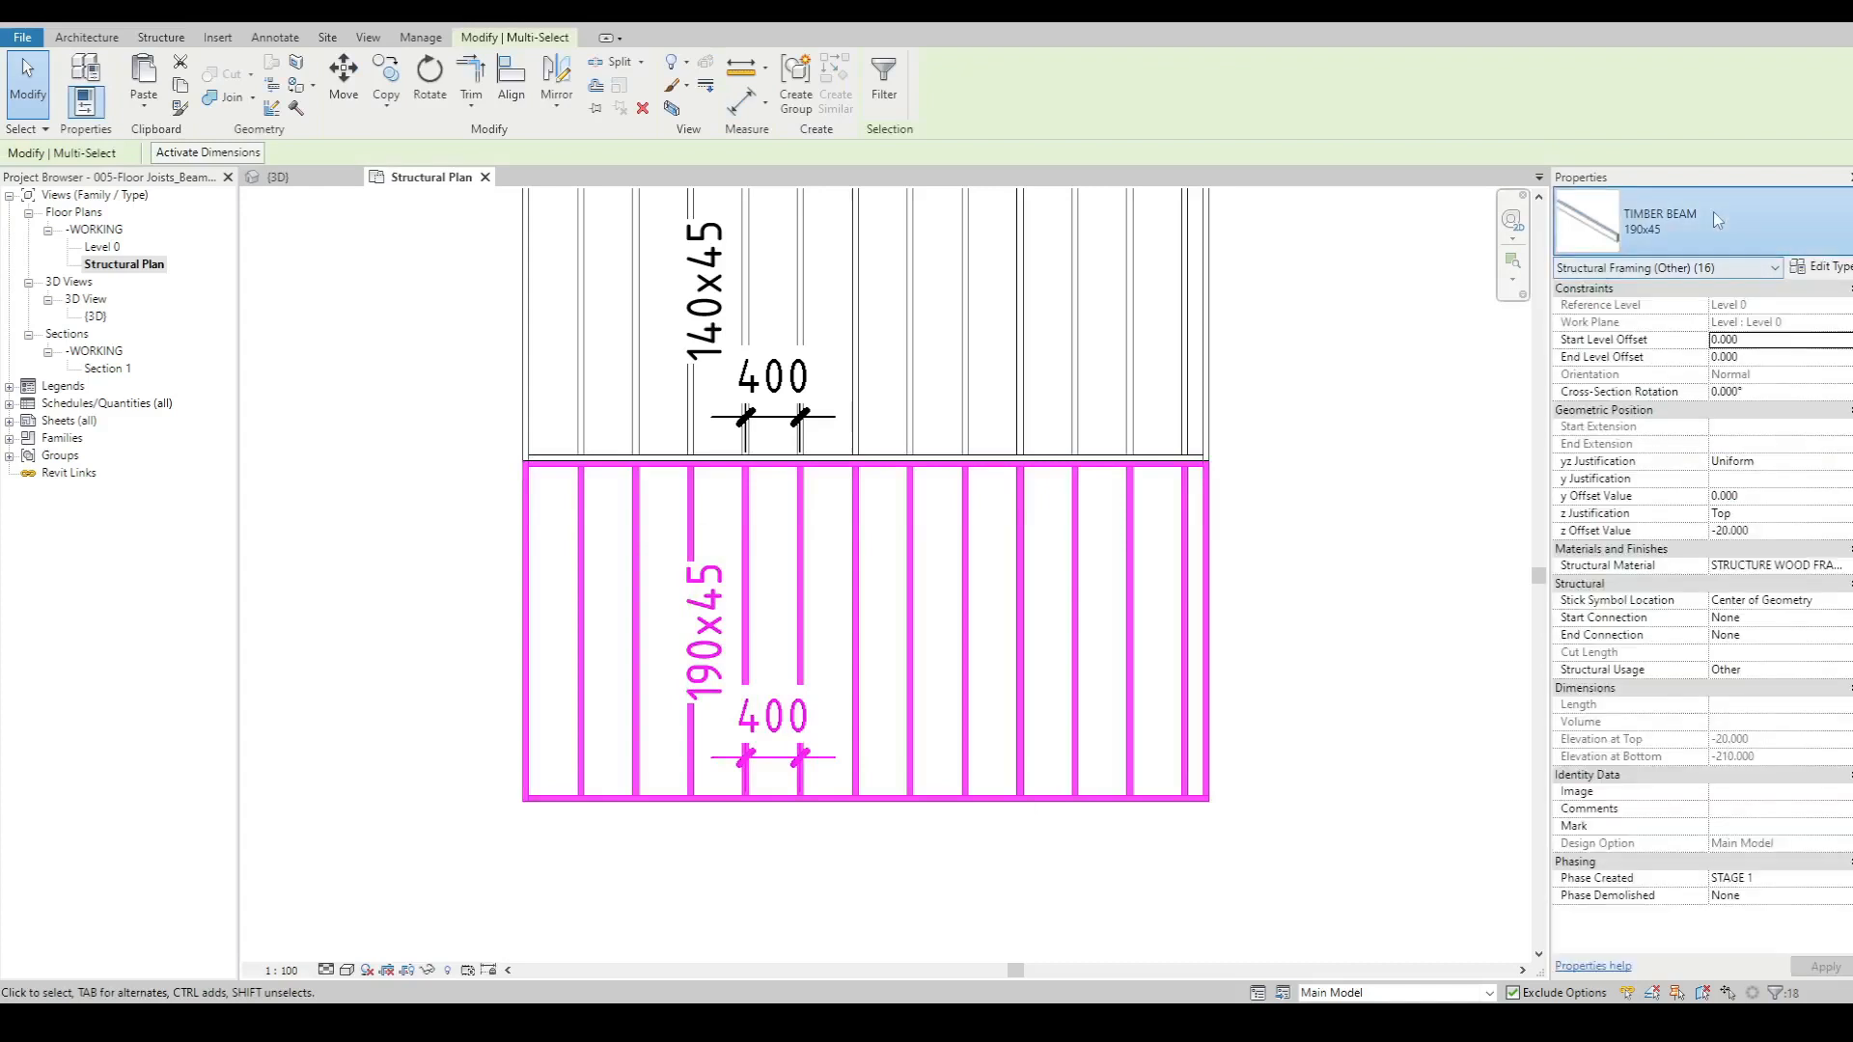
click(1712, 211)
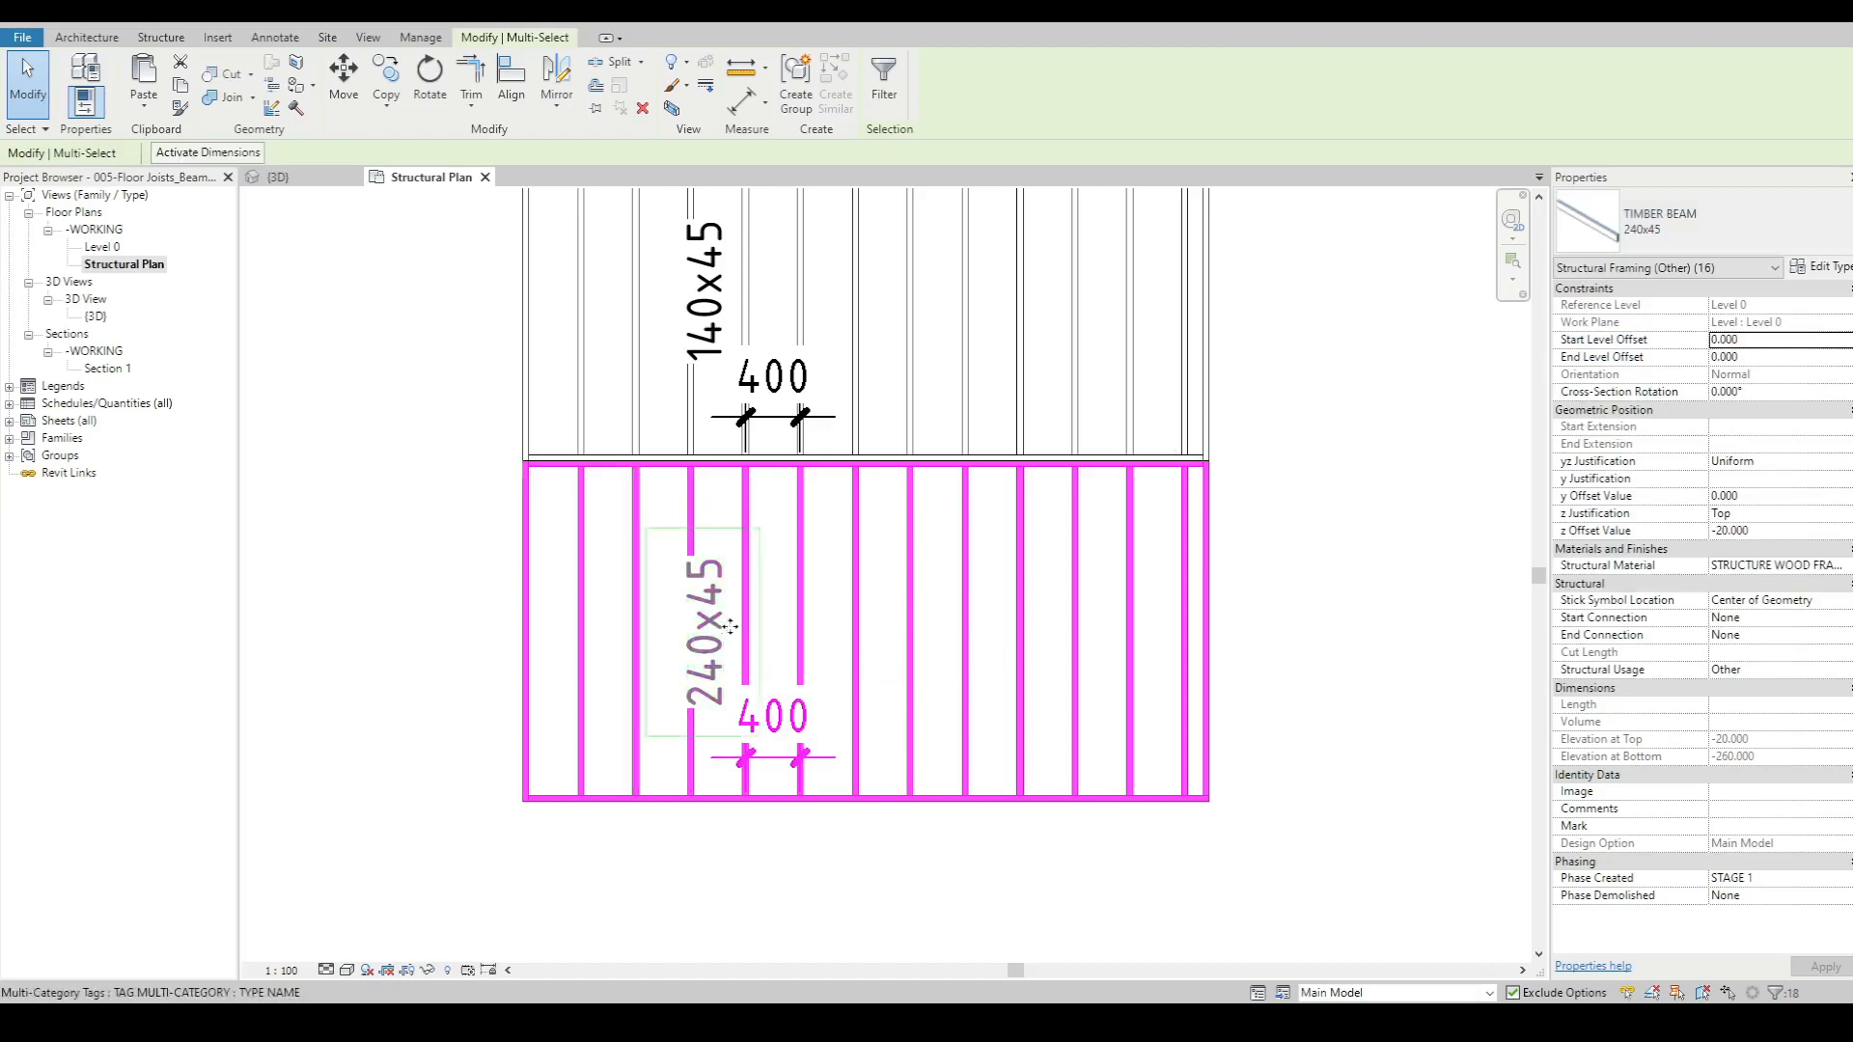
click(861, 566)
click(860, 565)
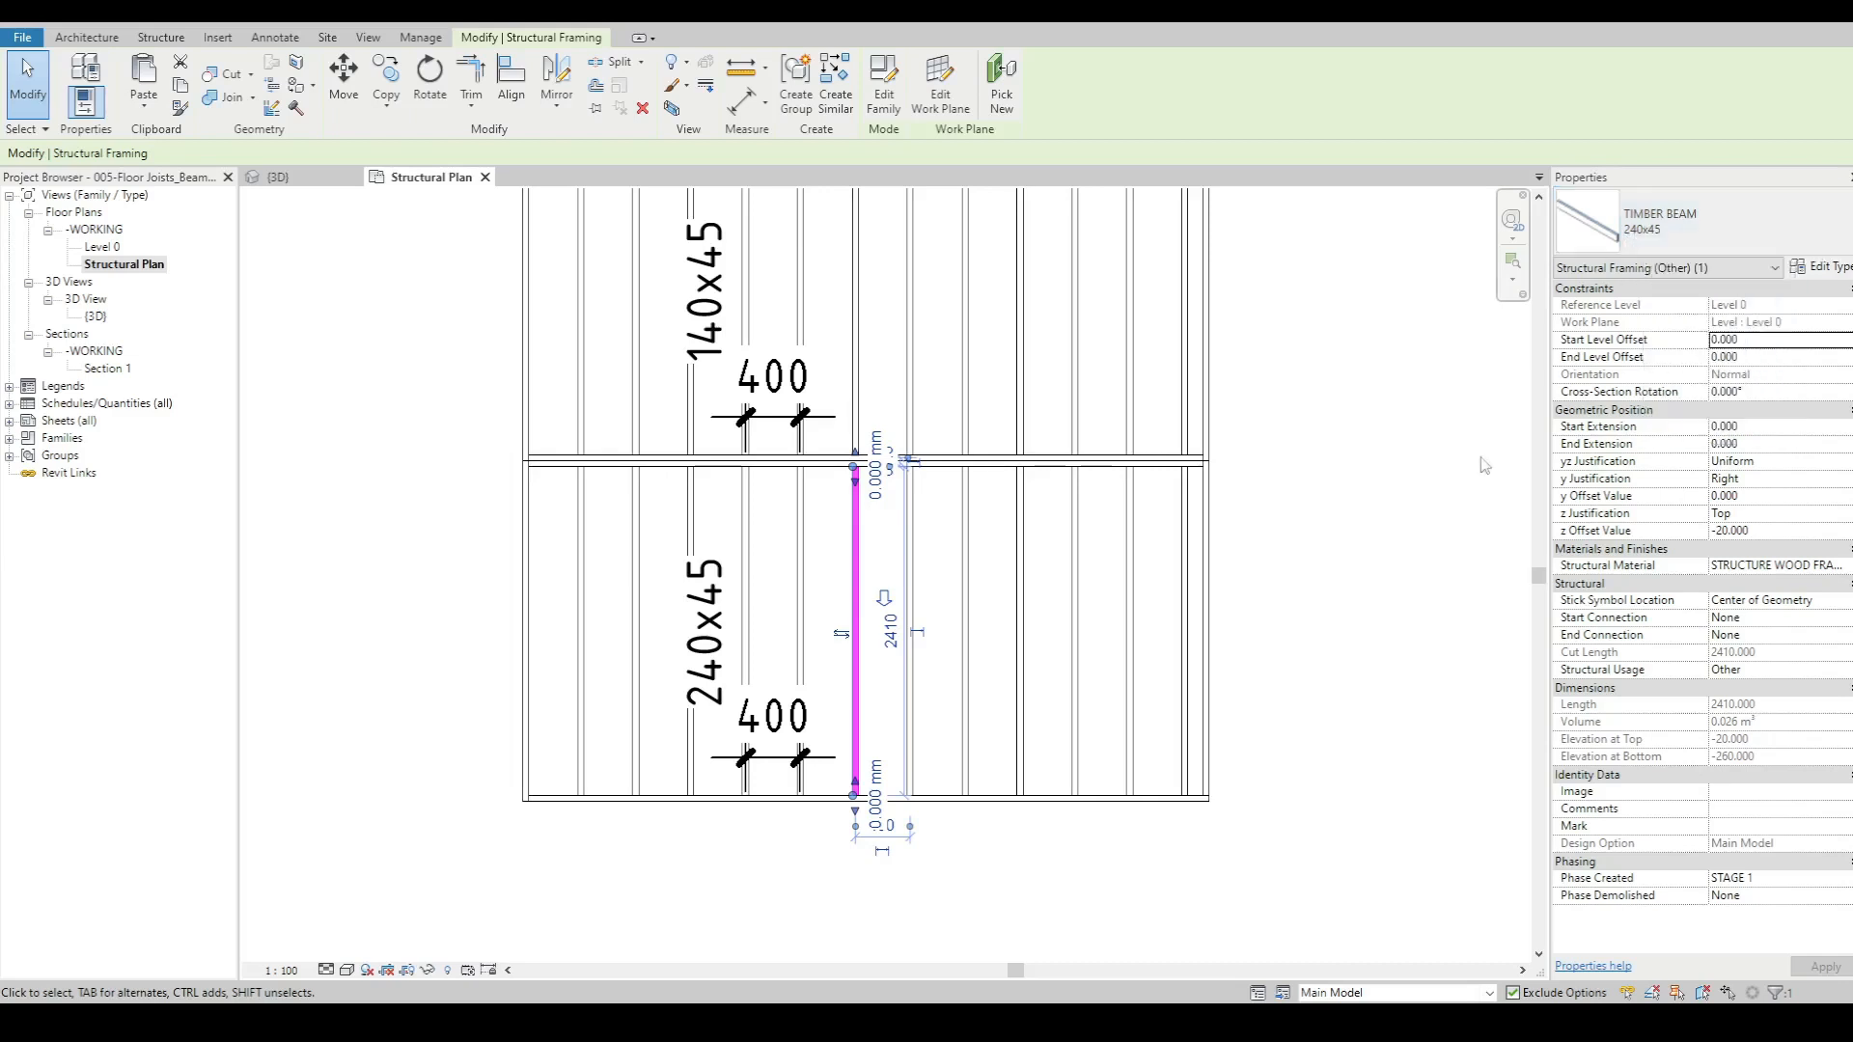
click(1331, 595)
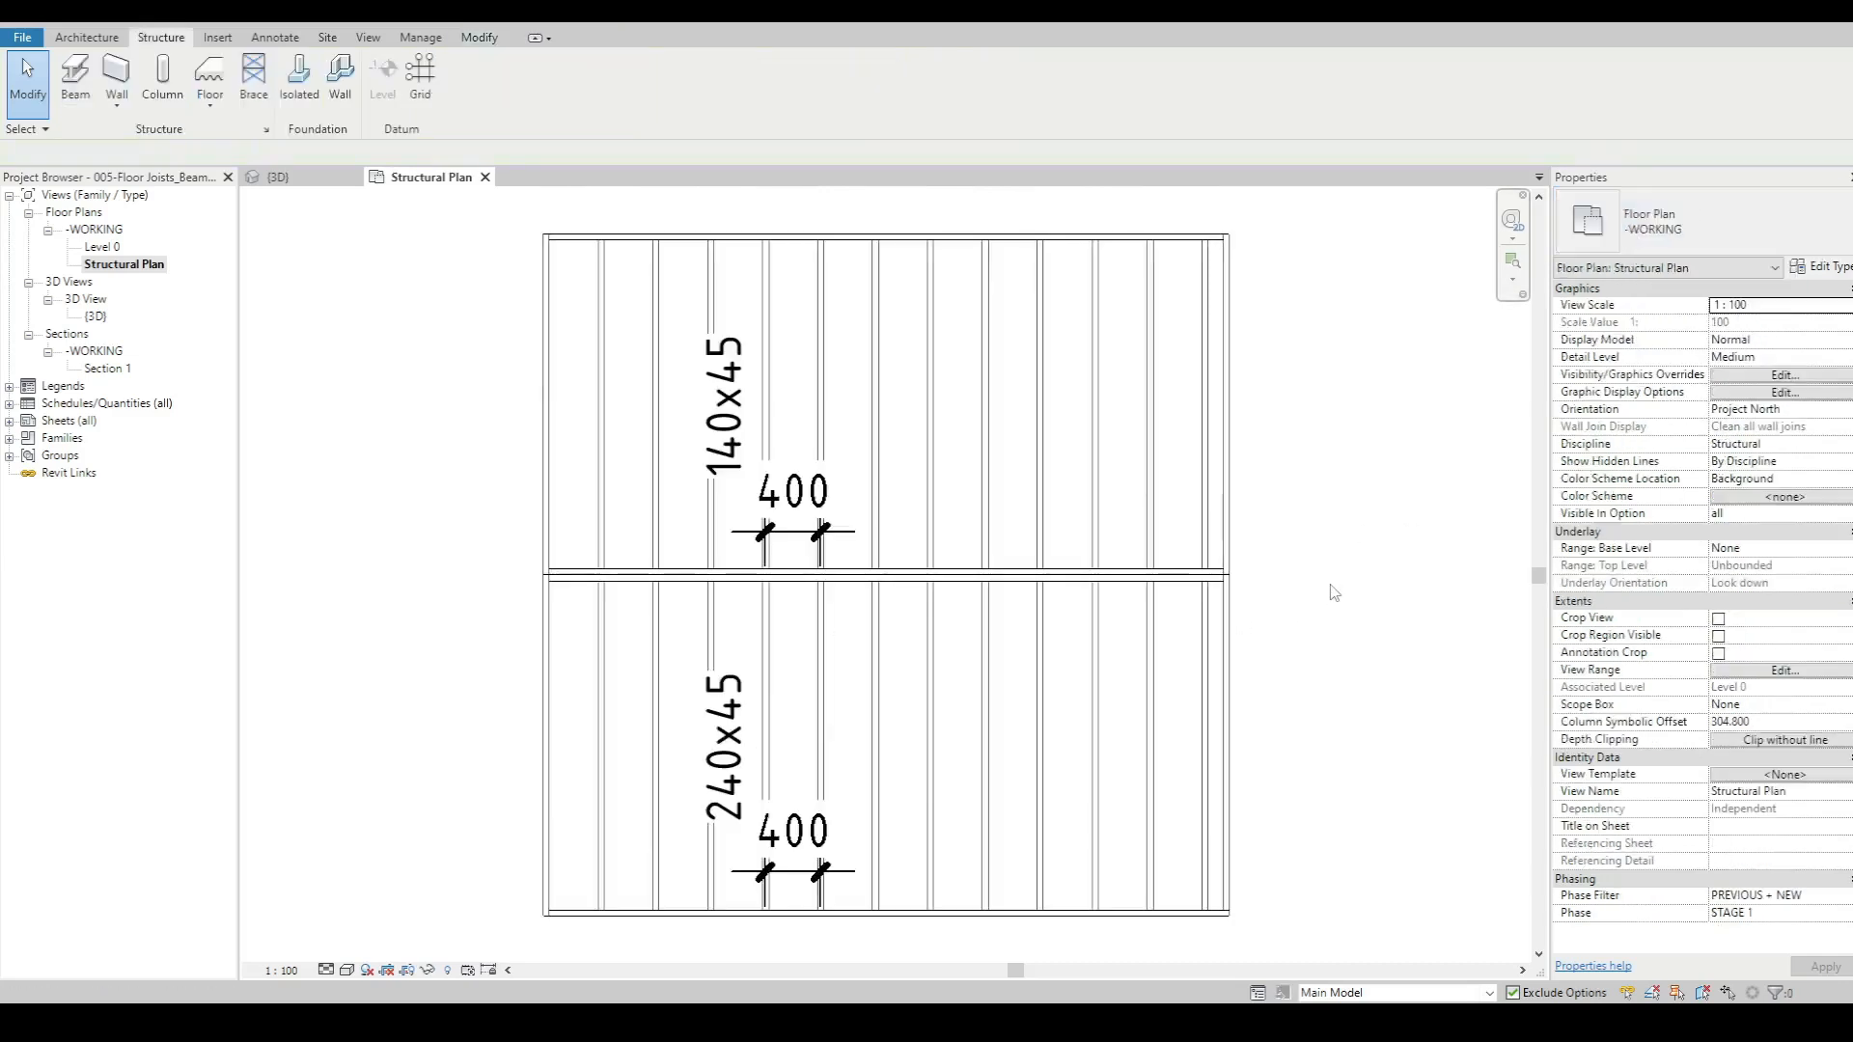